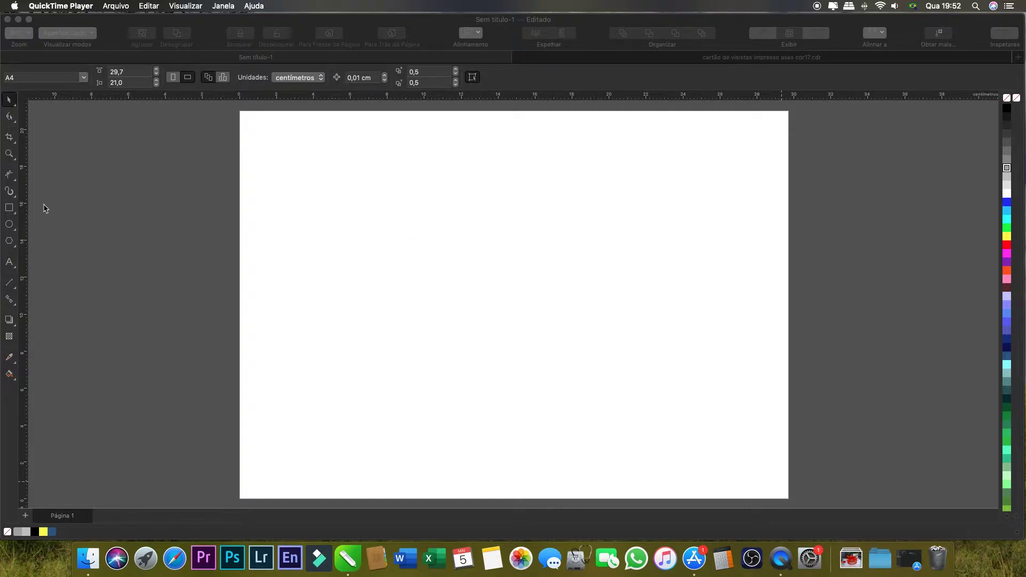
Draw a closed irregular shape with thirteen or so nodes in the page's upper middle using the Bézier tool
left_click(14, 178)
left_click(13, 178)
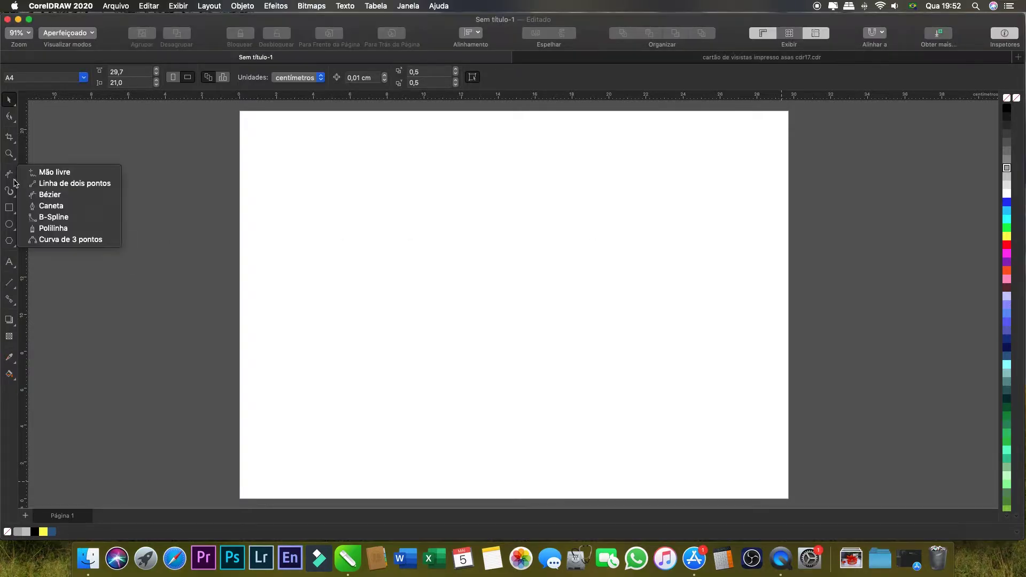
left_click(63, 199)
left_click(418, 239)
left_click(419, 270)
left_click(436, 302)
left_click(472, 333)
left_click(519, 332)
left_click(570, 297)
left_click(582, 251)
left_click(555, 214)
left_click(566, 176)
left_click(537, 164)
left_click(475, 183)
left_click(445, 211)
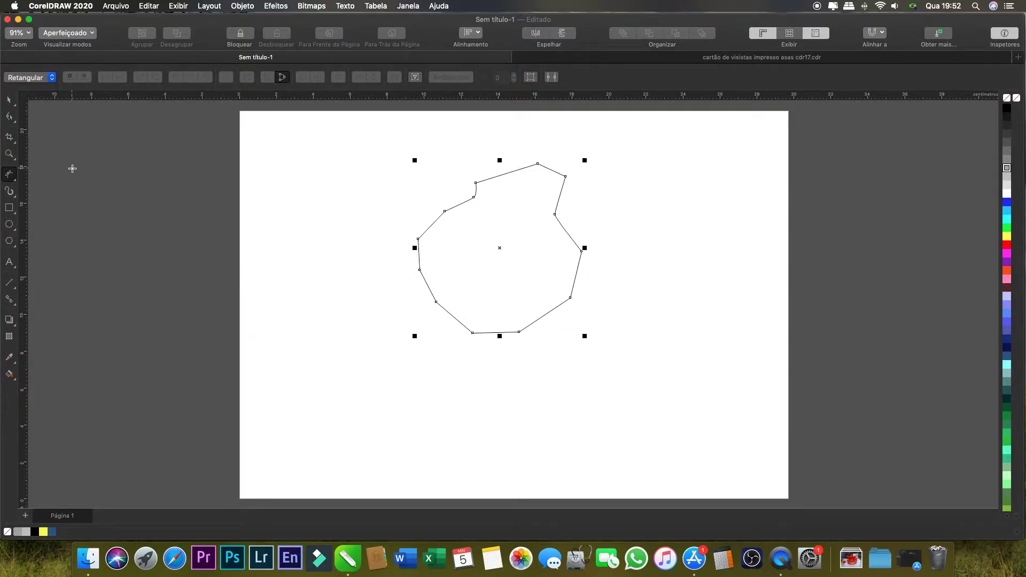
Convert all segments of the drawn shape to curves and make all its nodes smooth
left_click(10, 118)
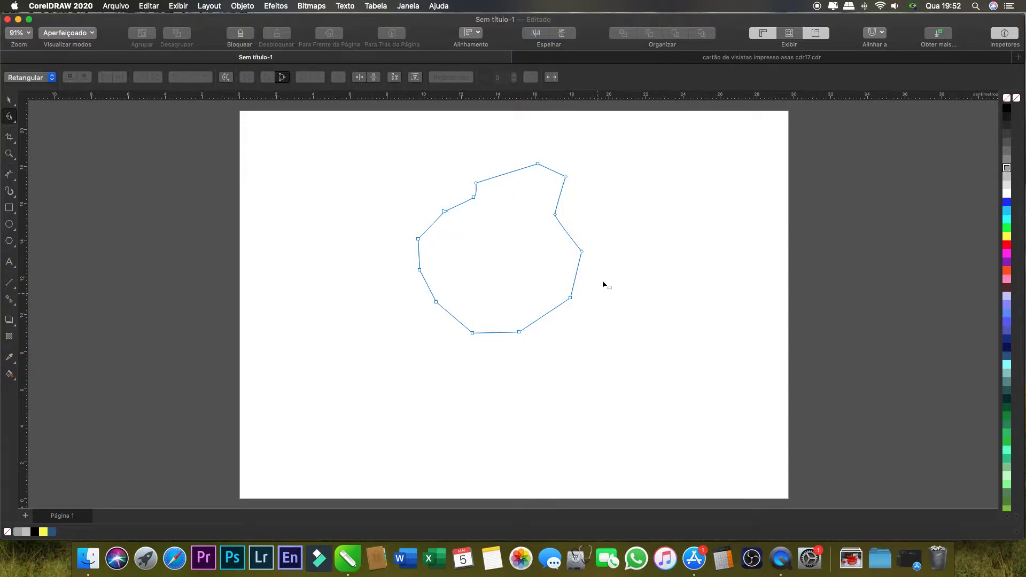
left_click_drag(346, 145, 640, 378)
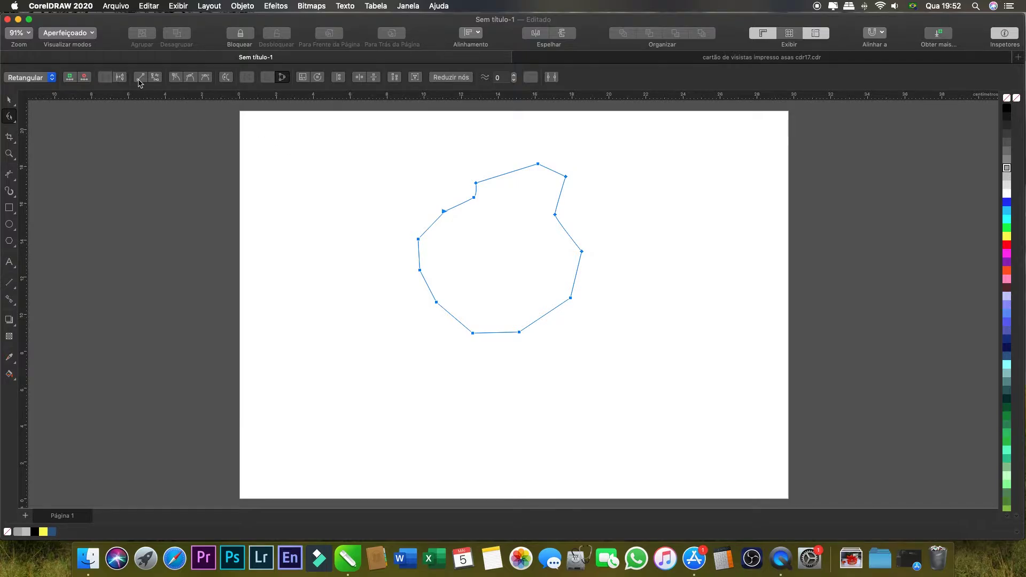
left_click(156, 78)
left_click(190, 78)
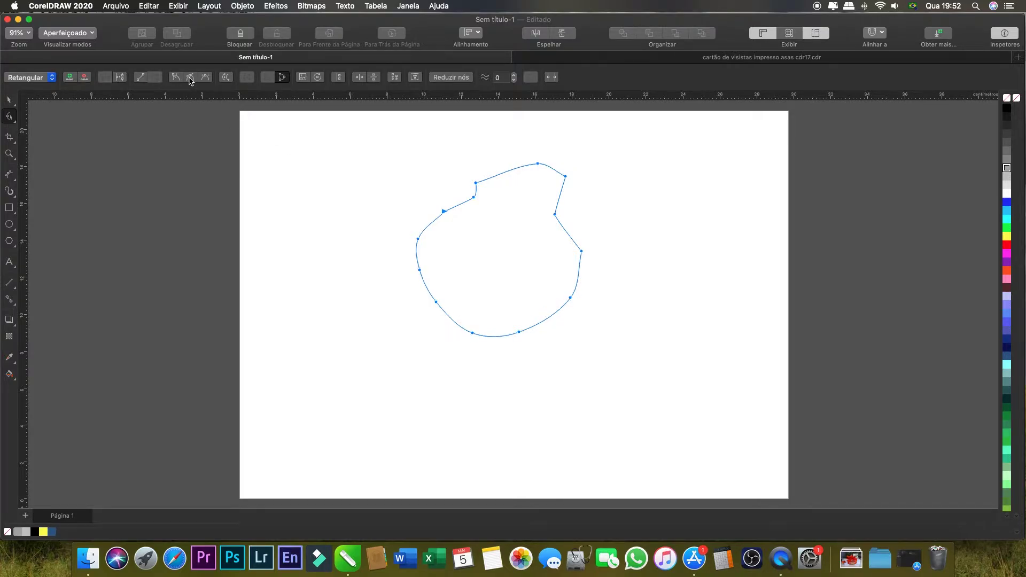
Make the shape's nodes cusps and bend the curves along its left and lower edges into irregular waves and points
left_click(177, 78)
left_click(419, 238)
left_click_drag(415, 251, 386, 203)
left_click_drag(429, 294, 458, 282)
left_click_drag(444, 315, 477, 309)
left_click_drag(518, 336, 550, 363)
mouse_move(535, 329)
left_mouse_down()
mouse_move(549, 358)
mouse_move(537, 342)
left_mouse_up()
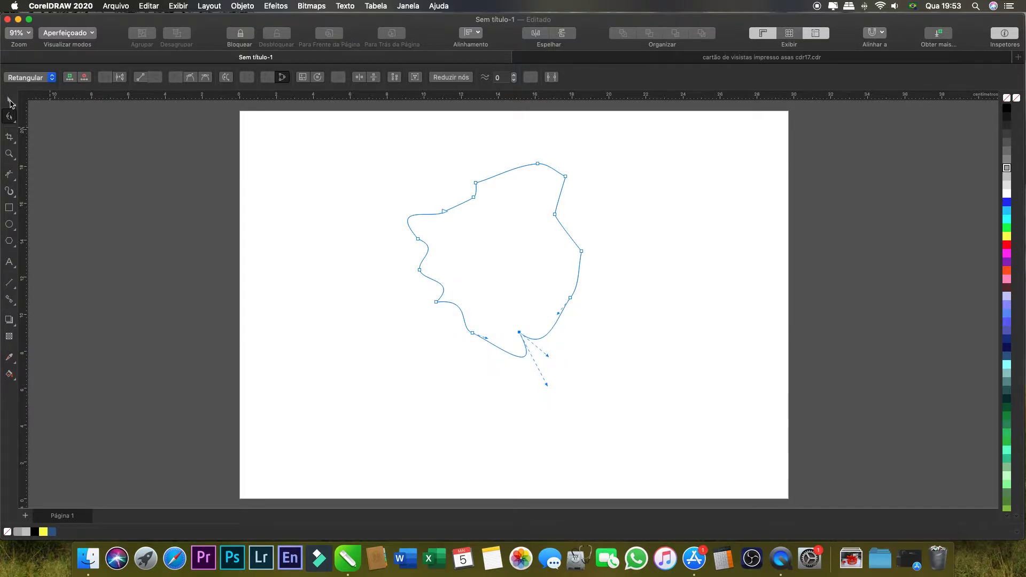
Delete the distorted freeform shape from the page
left_click(9, 102)
left_click(502, 219)
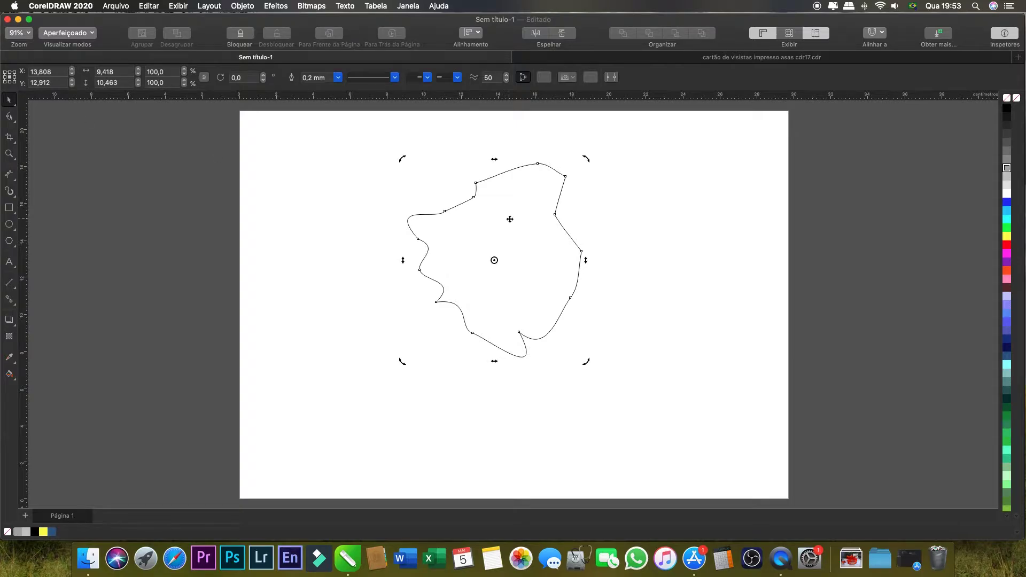
key("Delete")
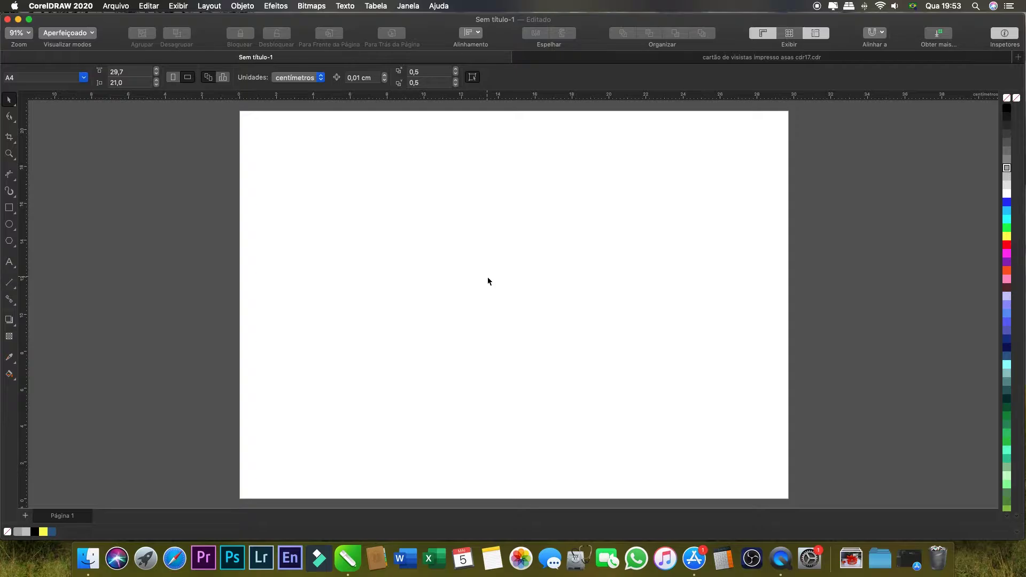
Import borboleta-em-metal-estilo-industrial-borboleta.jpg from the Texturas folder on the desktop (Mesa) and place it on the page at its original size
key("super+i")
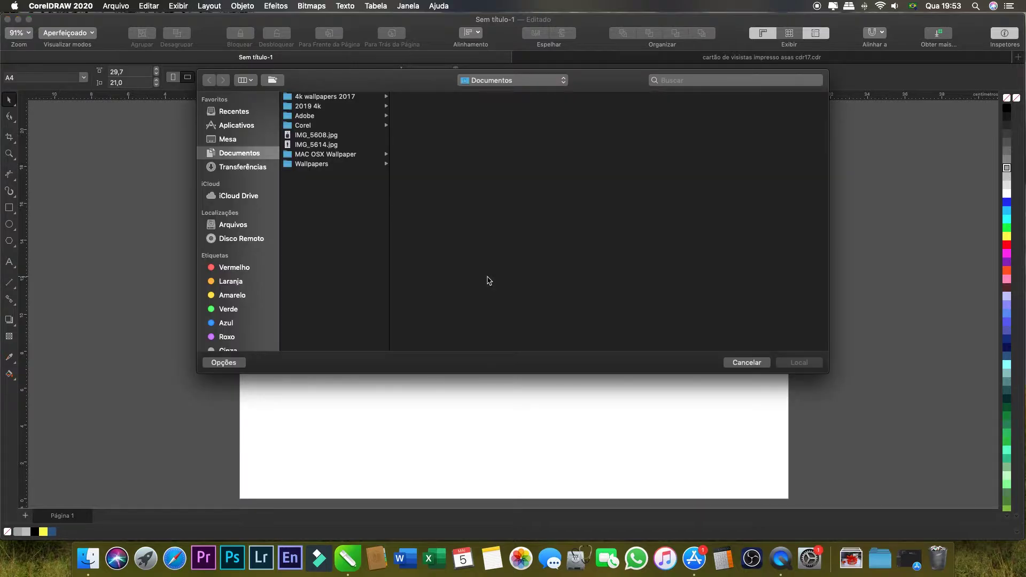
left_click(230, 141)
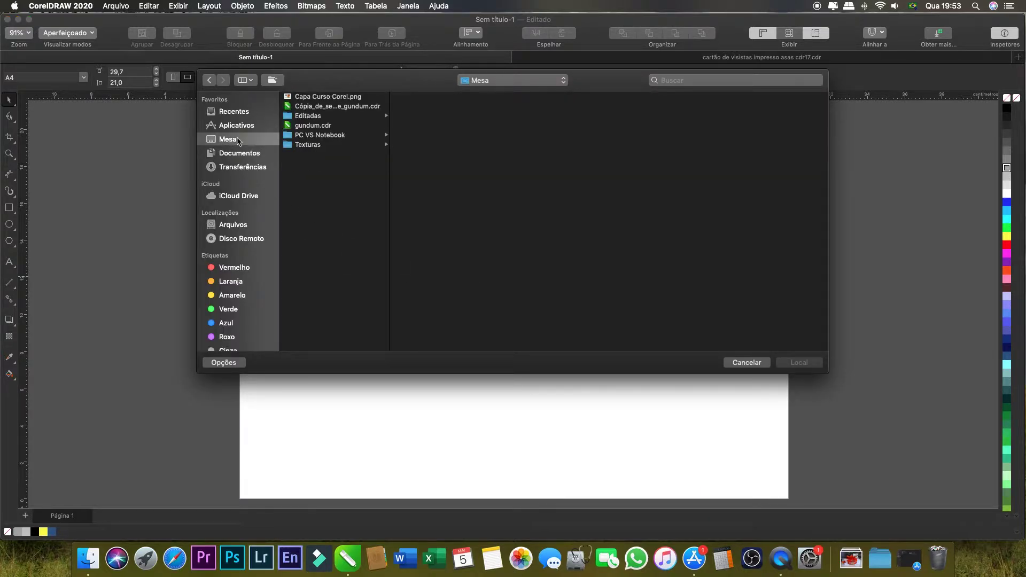
left_click(308, 144)
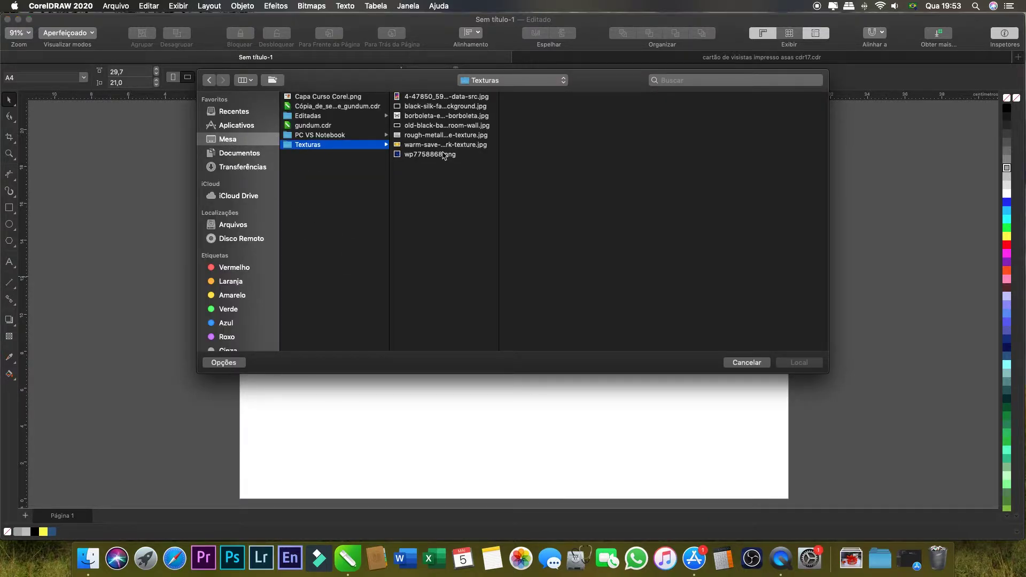
left_click(438, 118)
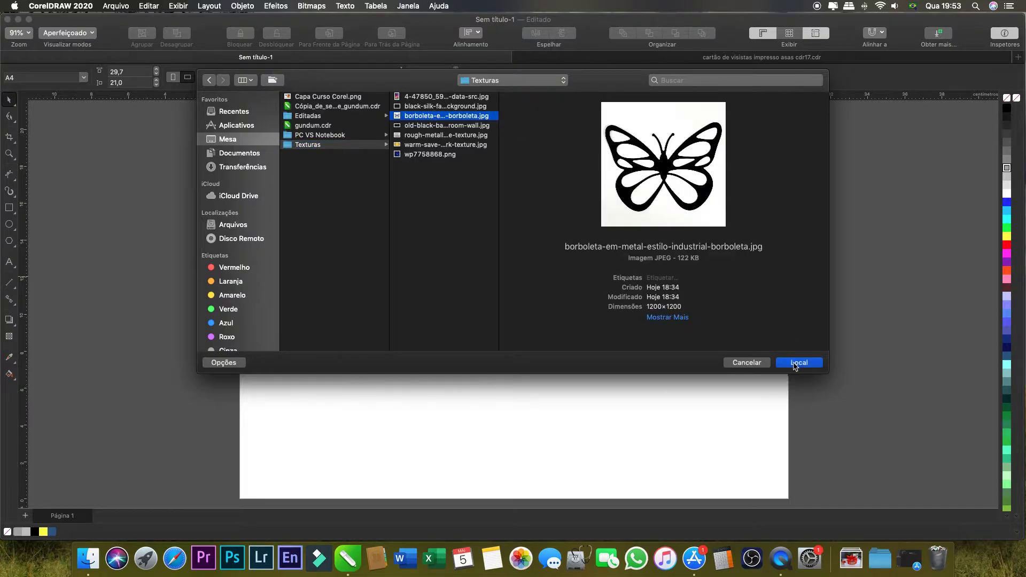
left_click(799, 362)
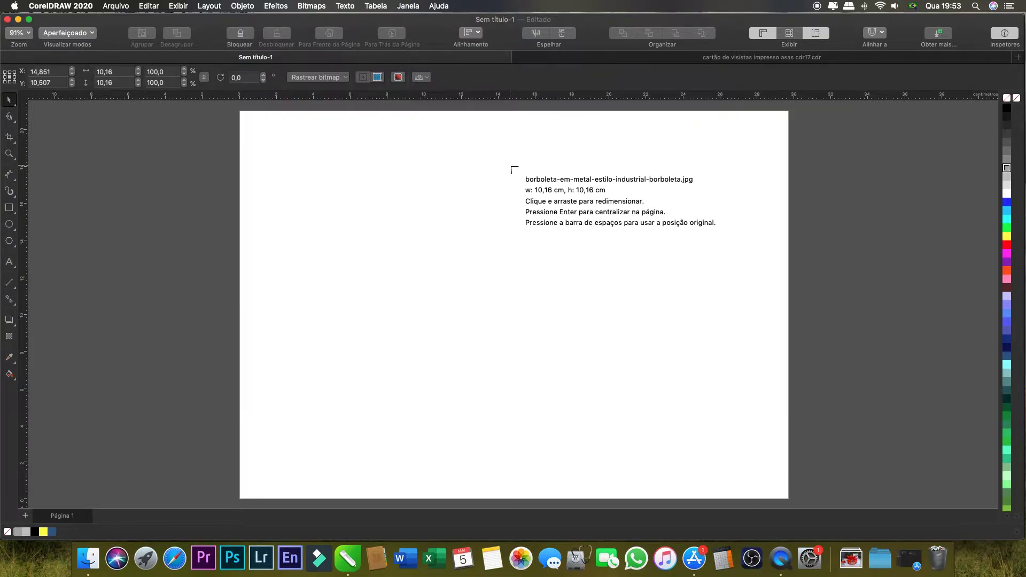
left_click(322, 166)
Position the butterfly image in the page's upper-left area, centered at about X 7.1 cm, Y 15.0 cm
left_click_drag(449, 243, 169, 220)
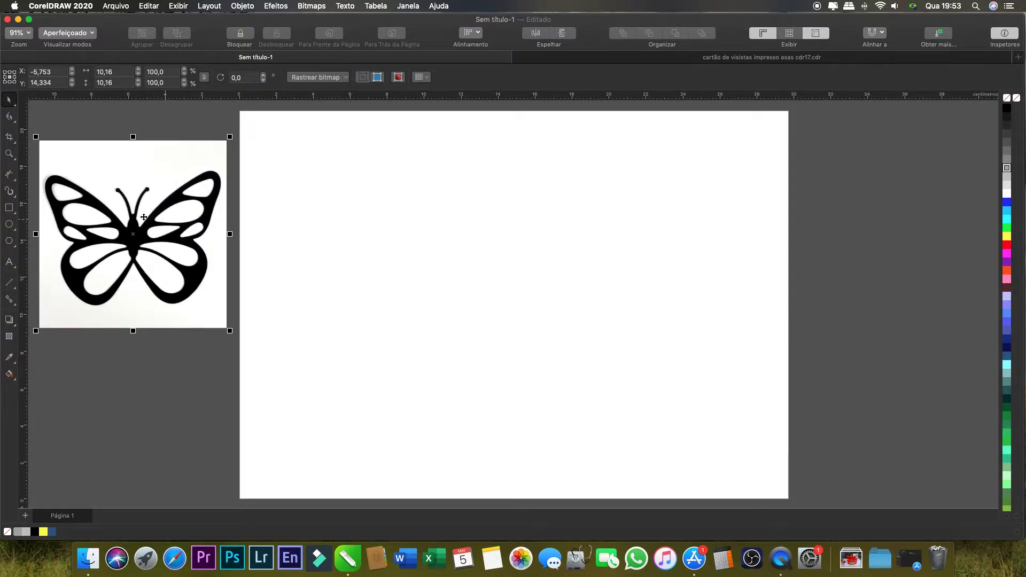
scroll(136, 216, "up", 3)
scroll(136, 216, "up", 2)
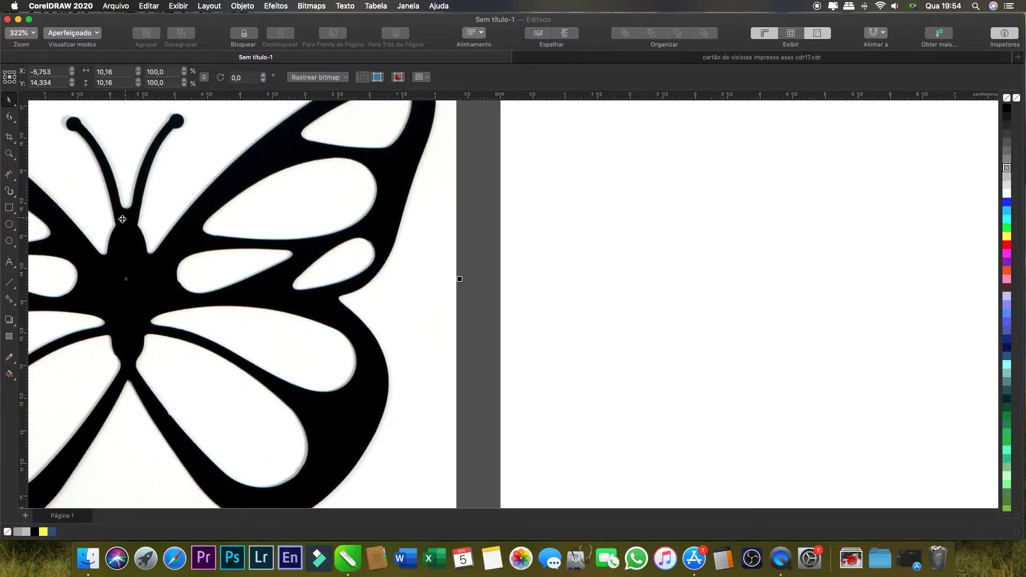
scroll(130, 214, "down", 3)
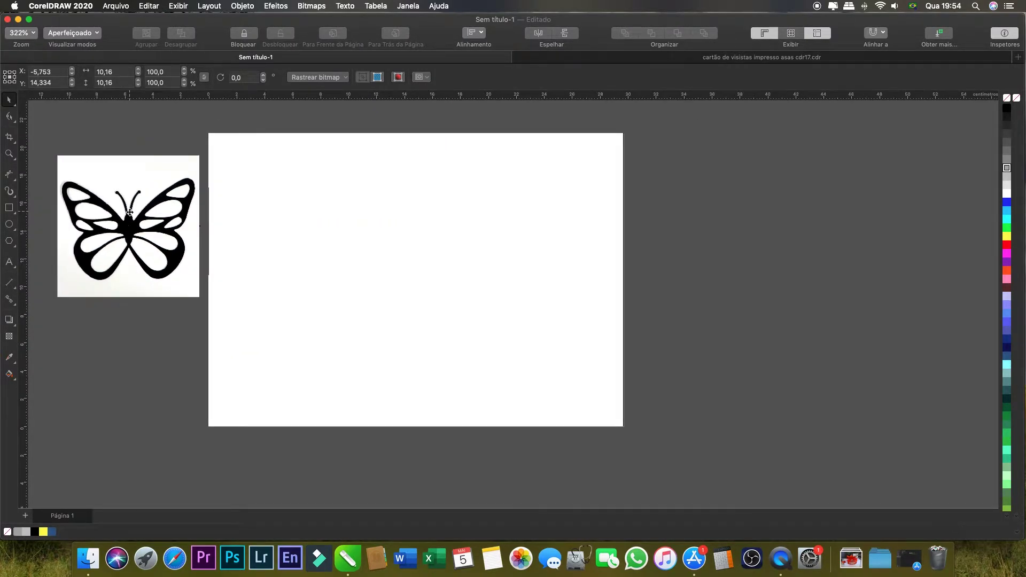
left_click_drag(129, 212, 309, 211)
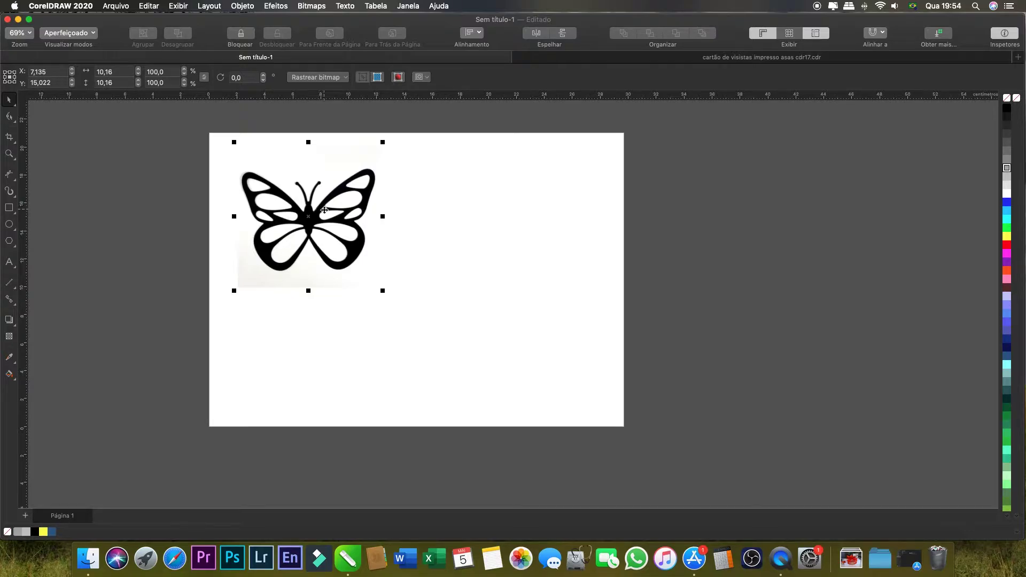
left_click(31, 33)
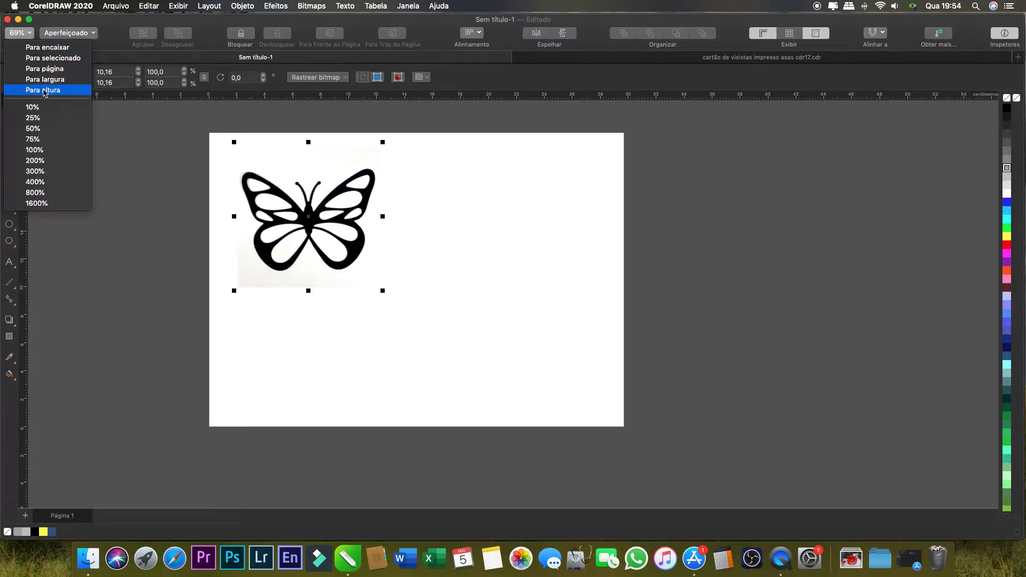
left_click(45, 91)
left_click(630, 211)
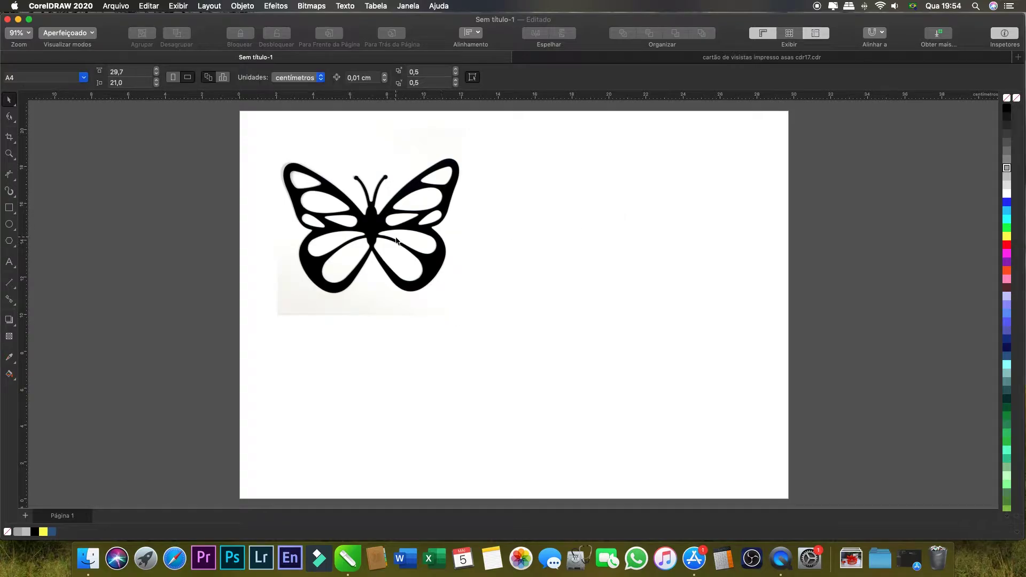
Start an outline trace (Rastreio do contorno) of the butterfly bitmap with the Logotipo detalhado option
left_click(383, 225)
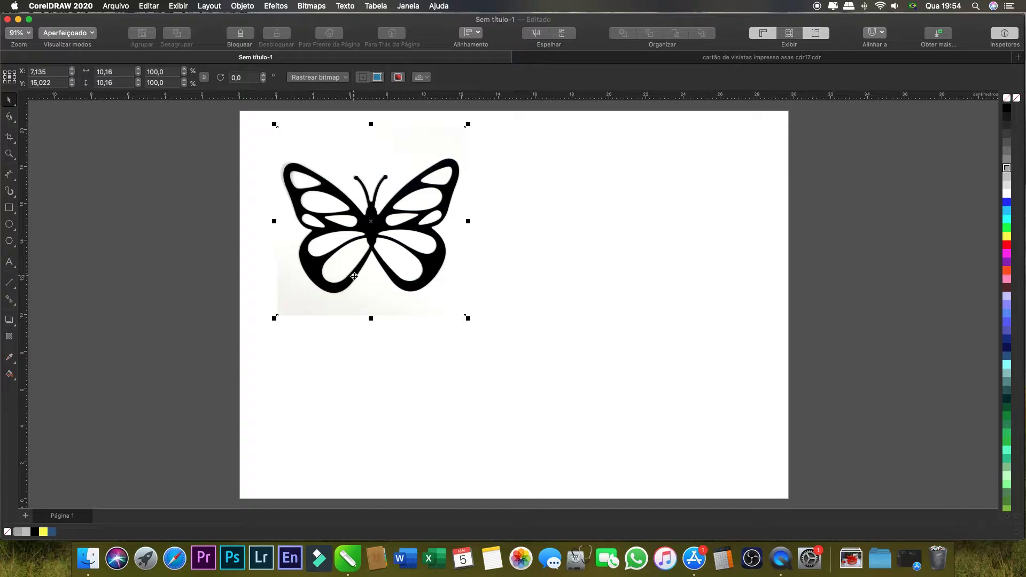
right_click(384, 225)
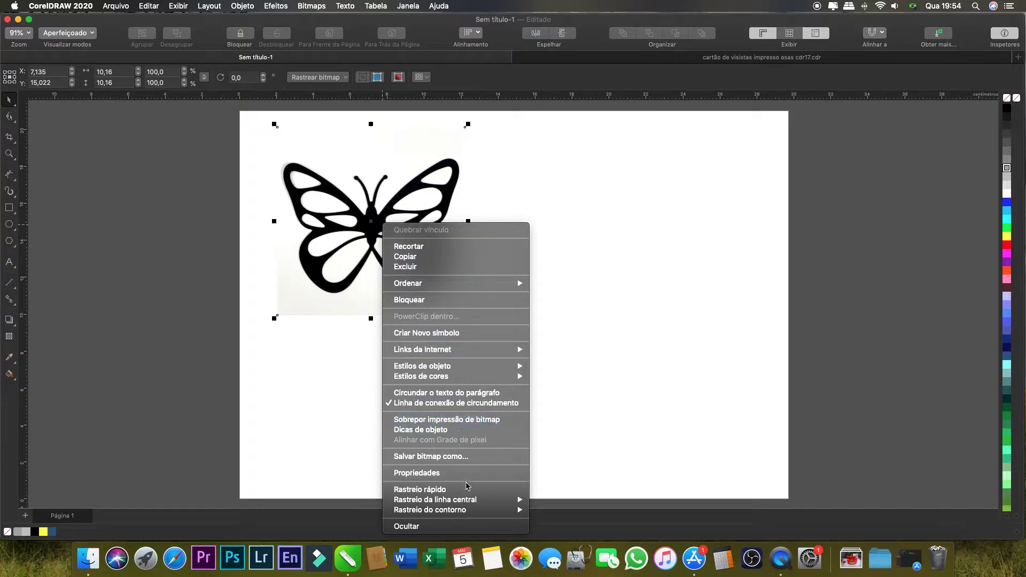
mouse_move(443, 512)
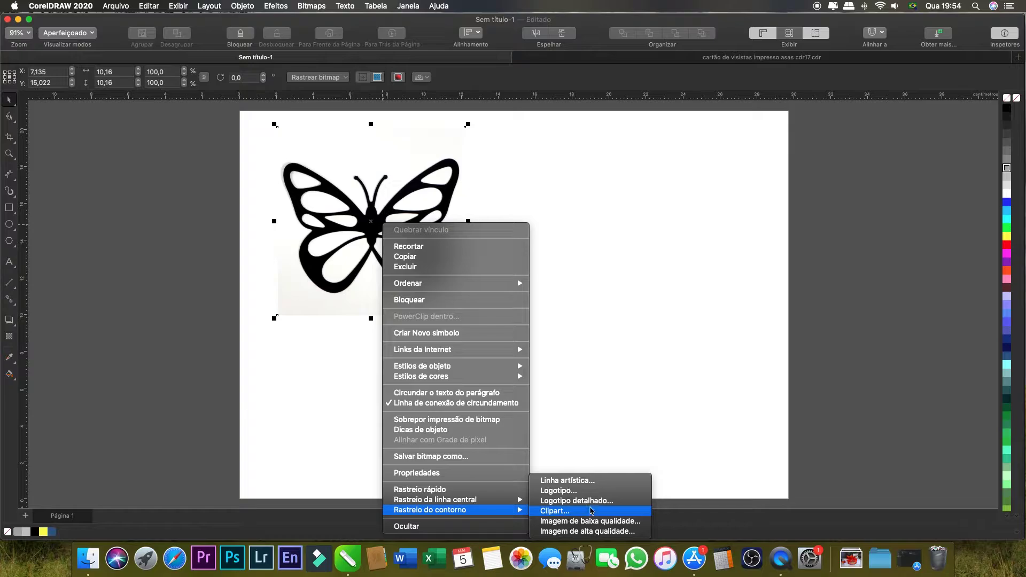
left_click(592, 500)
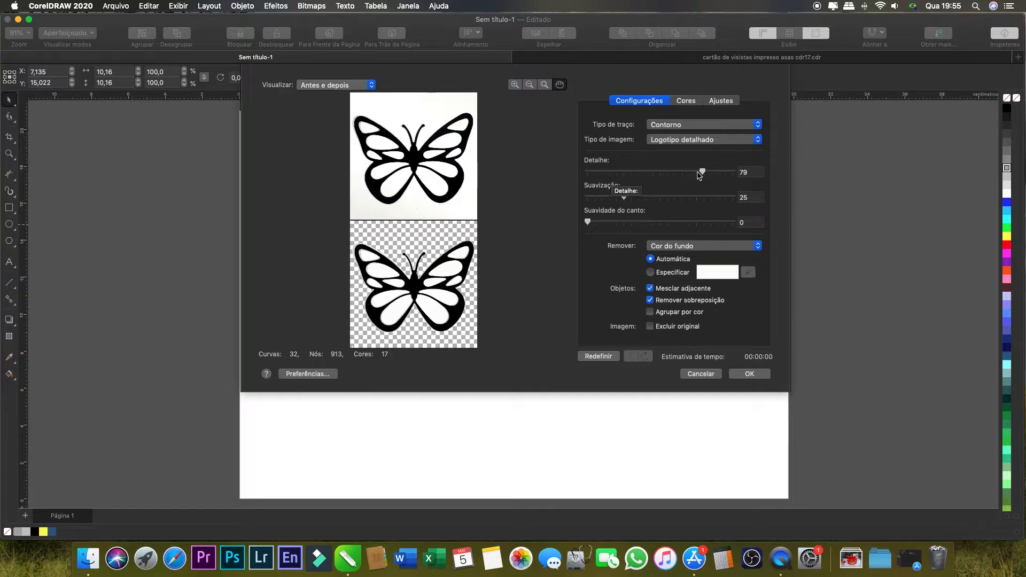
Set the trace's detail to 81, smoothing to 38 and corner smoothness to 70
mouse_move(703, 172)
left_mouse_down()
mouse_move(661, 175)
mouse_move(720, 175)
mouse_move(704, 178)
left_mouse_up()
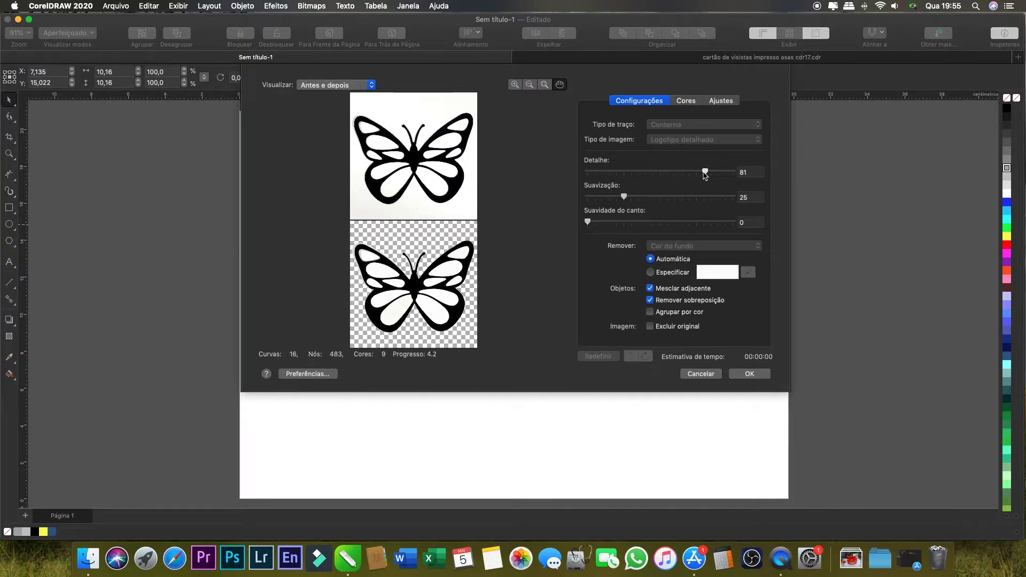
left_click(625, 197)
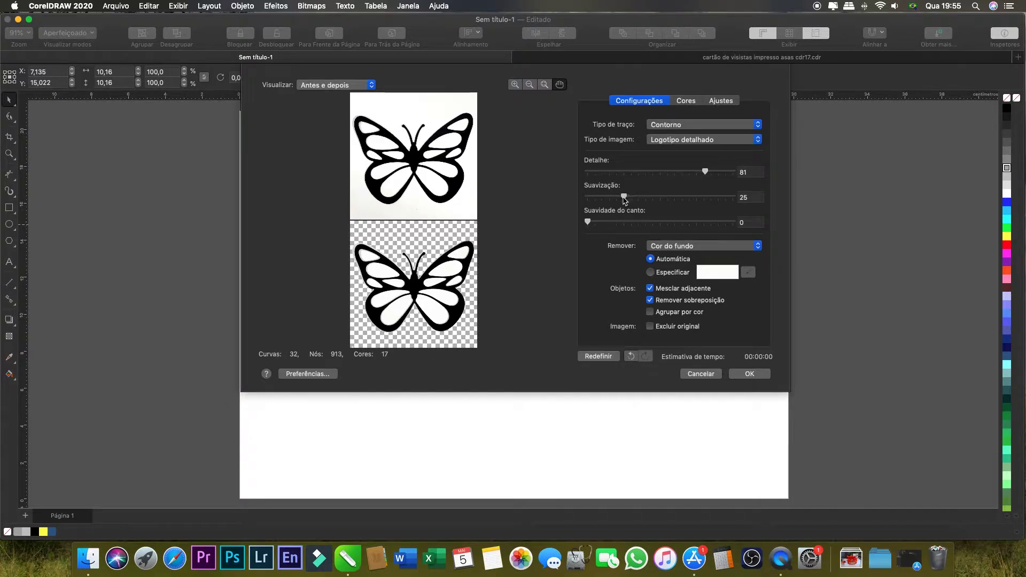
mouse_move(651, 198)
left_mouse_down()
mouse_move(719, 199)
mouse_move(667, 201)
mouse_move(708, 201)
left_mouse_up()
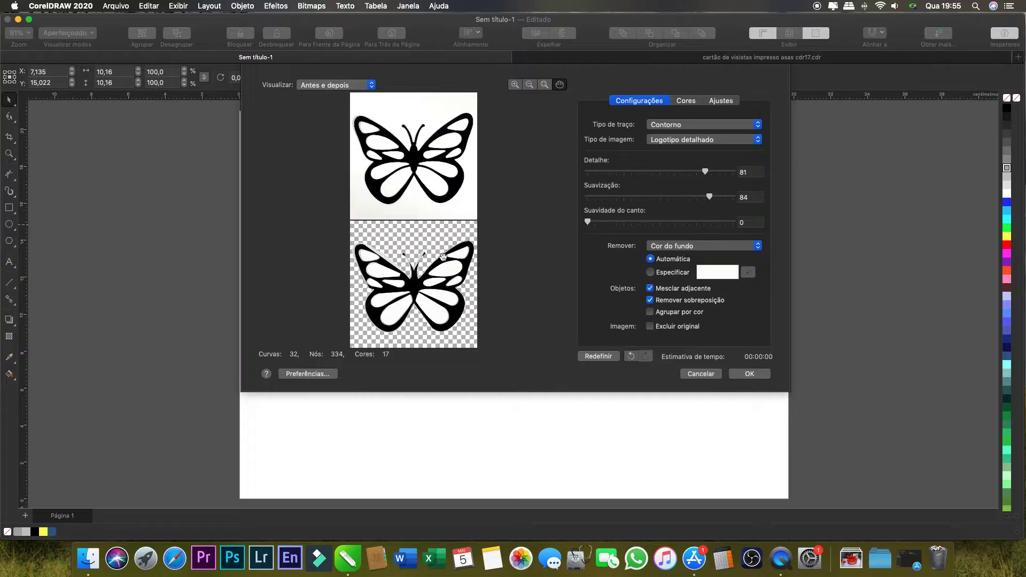
left_click(646, 198)
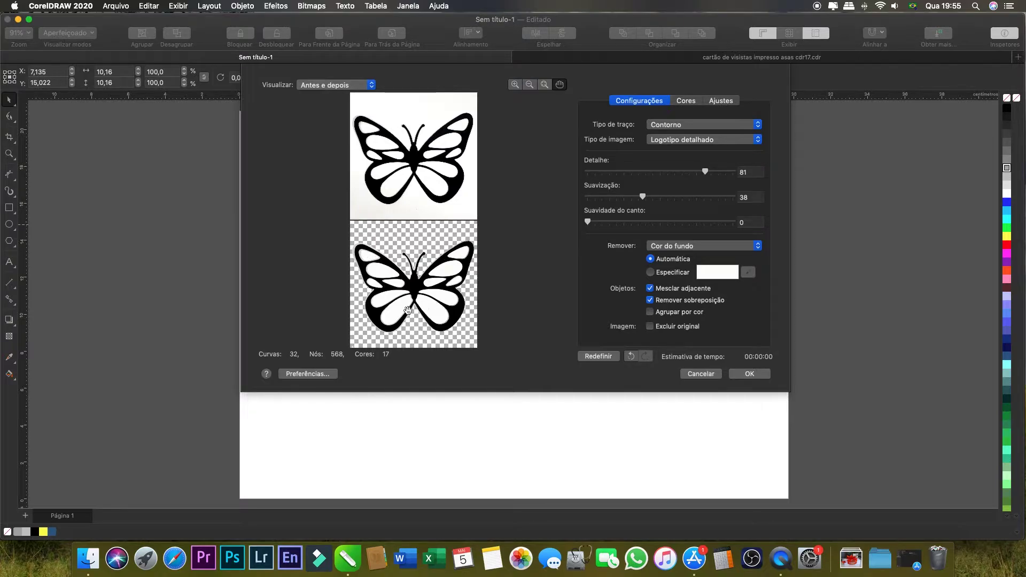
left_click_drag(587, 223, 682, 224)
left_click_drag(680, 223, 688, 222)
Try removing a specified background color sampled from the traced preview, and return the background color option to Automática
left_click(650, 273)
left_click(748, 272)
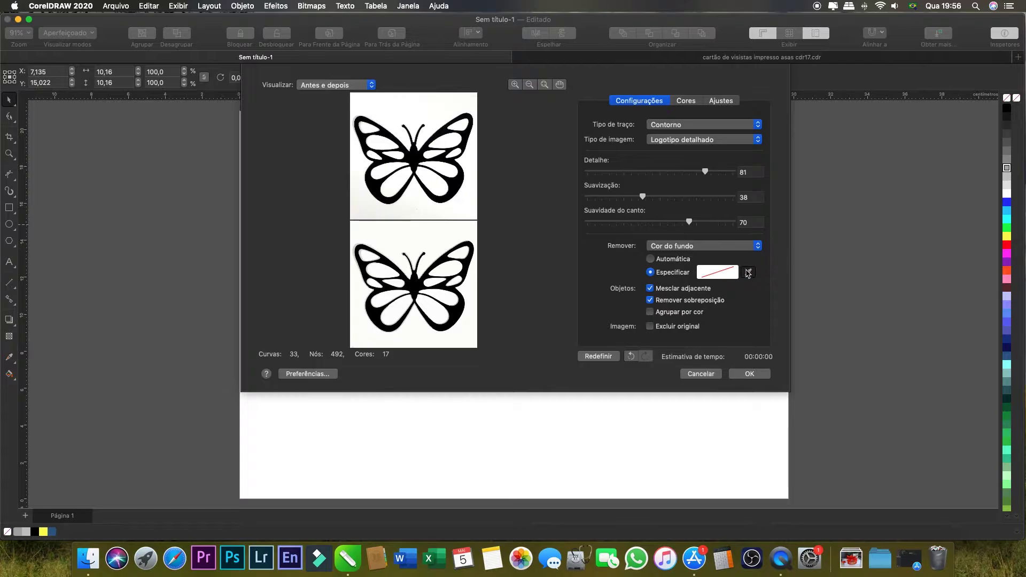
left_click(403, 235)
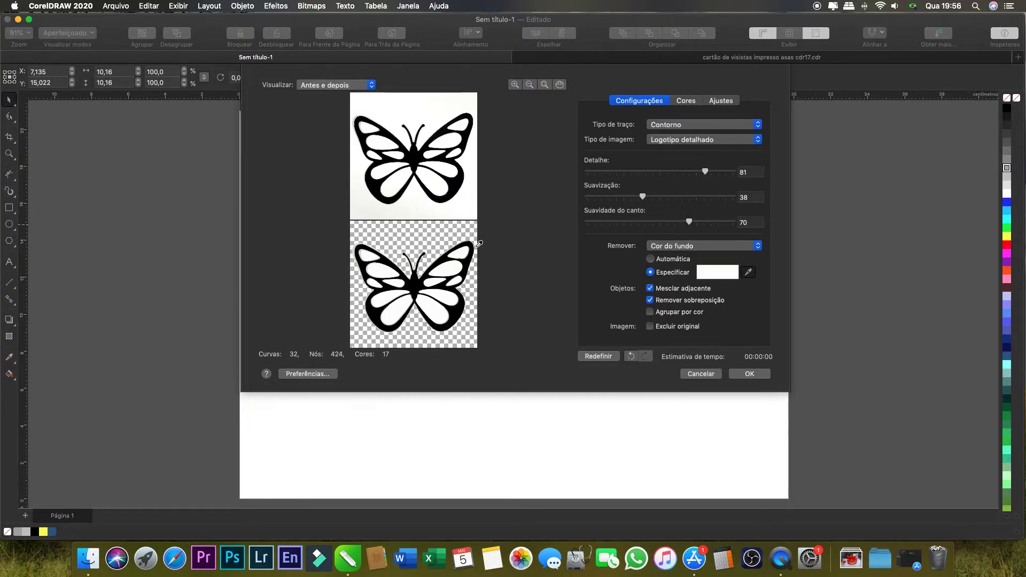
left_click(651, 259)
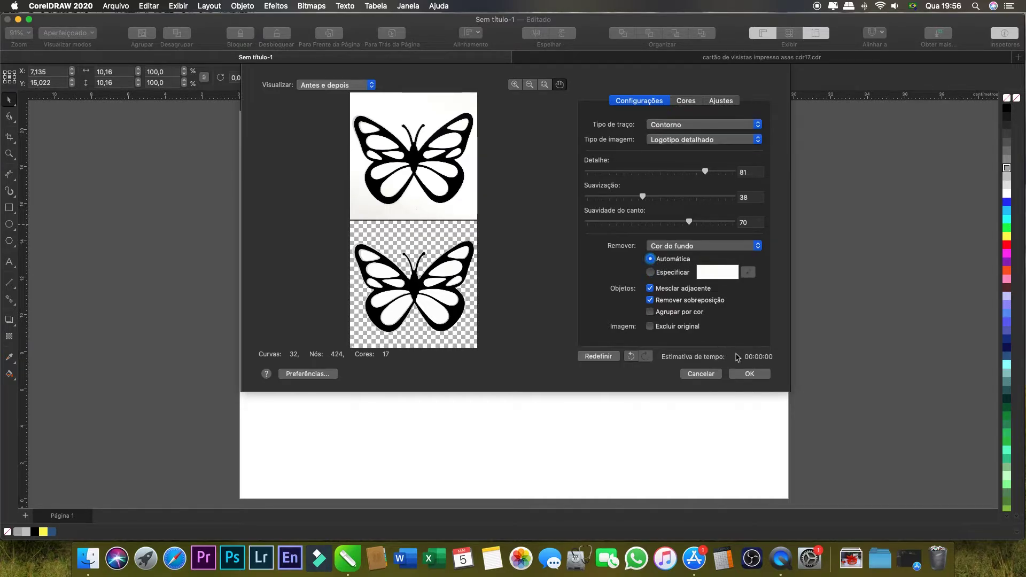
Apply the trace and move the vectorized butterfly to the page's upper-right area, centered at about X 22.8 cm, Y 14.3 cm
left_click(753, 377)
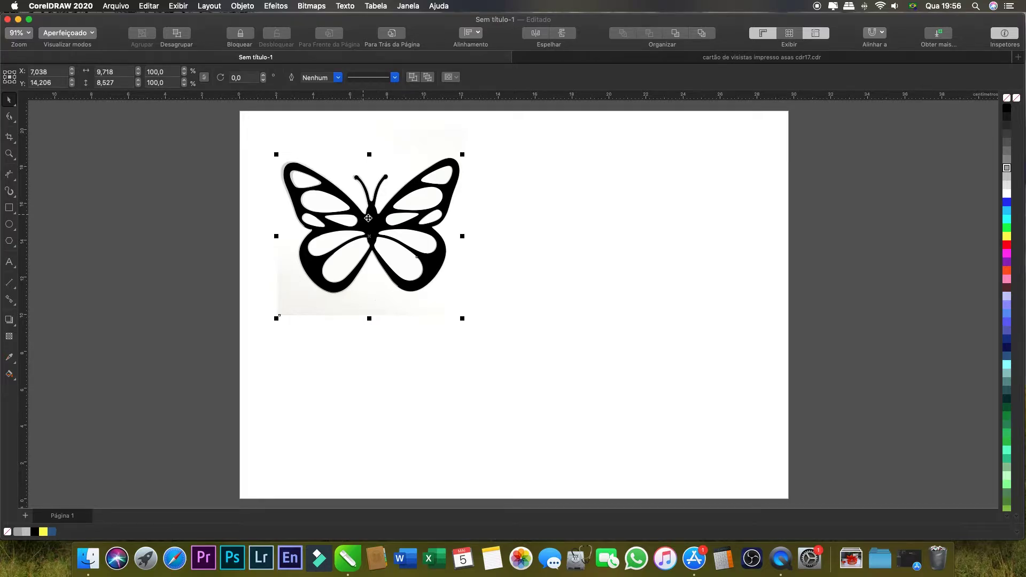
left_click_drag(370, 219, 659, 217)
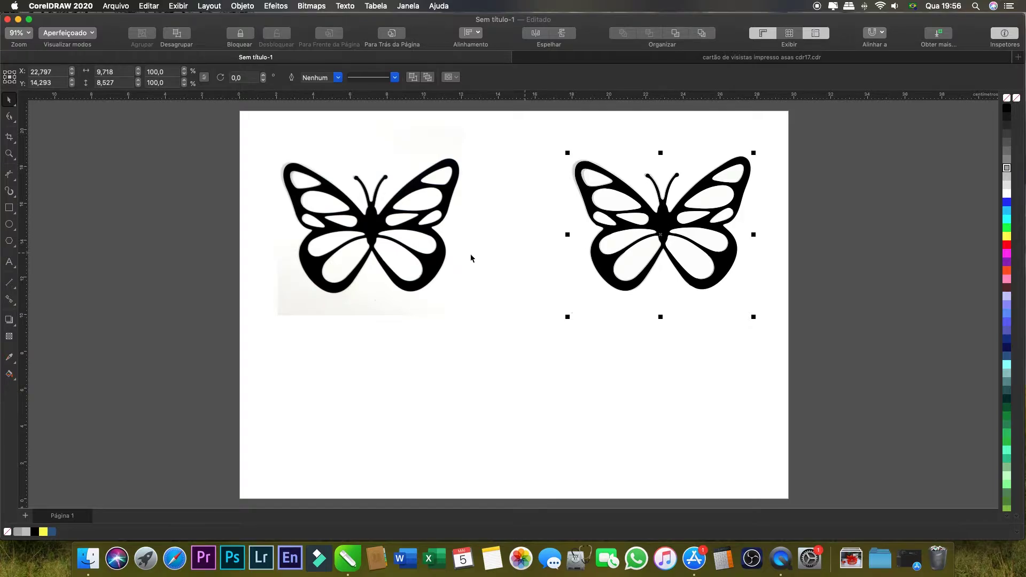
Move the original butterfly bitmap off the page to its left, centered at about X -5.6 cm, Y 15.9 cm
left_click(369, 225)
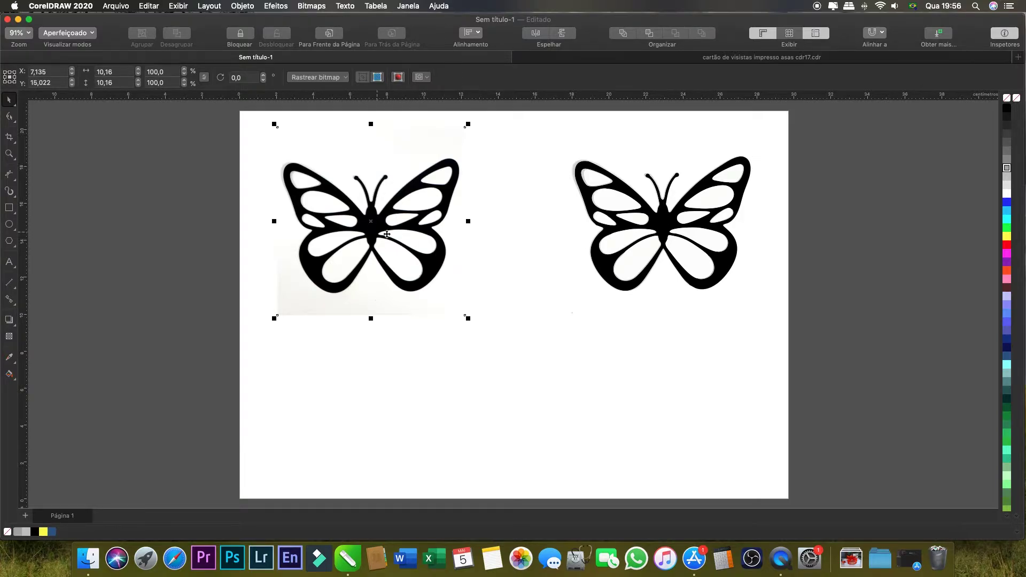
left_click(666, 226)
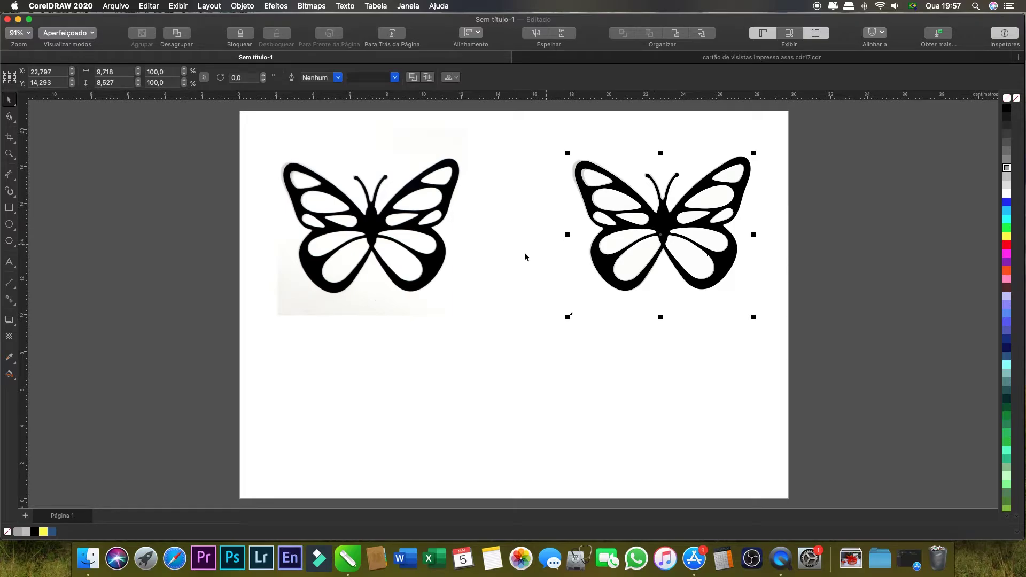
left_click_drag(374, 230, 168, 212)
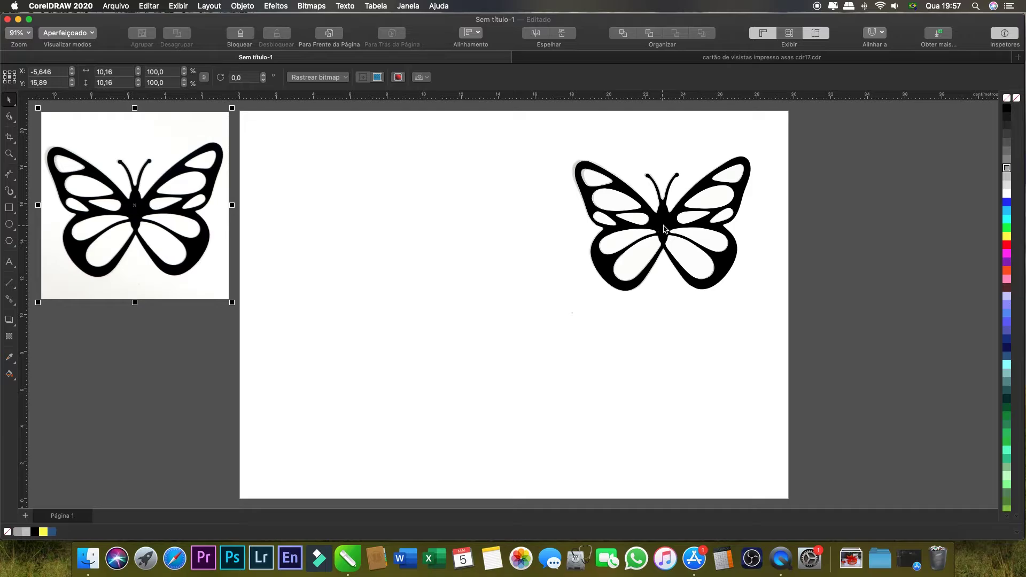
Move the vectorized butterfly off the page, directly below the original bitmap, centered at about X -5.5 cm, Y 5.8 cm
left_click_drag(665, 216, 114, 391)
scroll(319, 313, "left", 6)
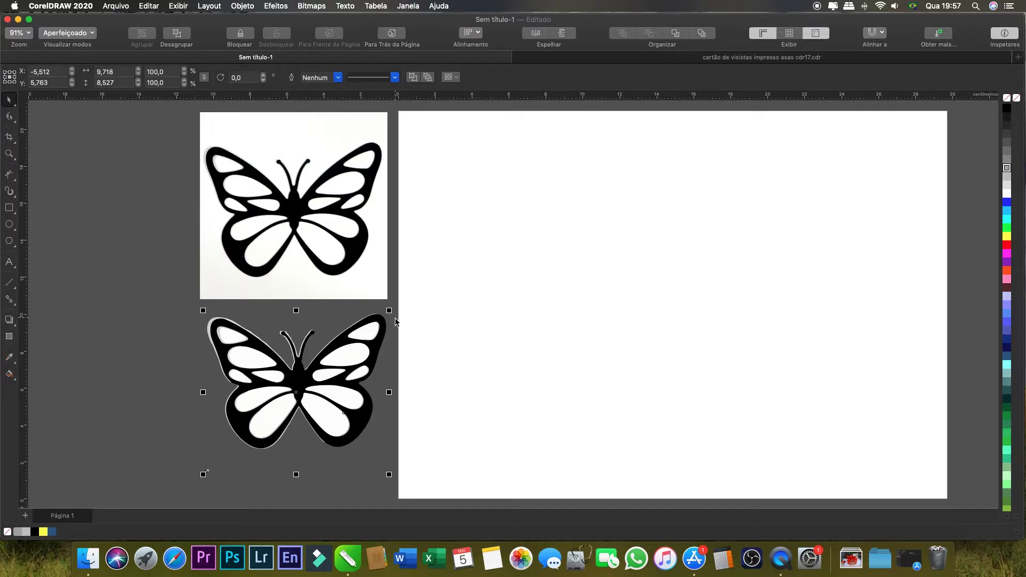
Compare the edge quality of the original butterfly bitmap and the vectorized butterfly around the body and wings at high magnification
left_click(280, 198)
scroll(281, 197, "up", 10)
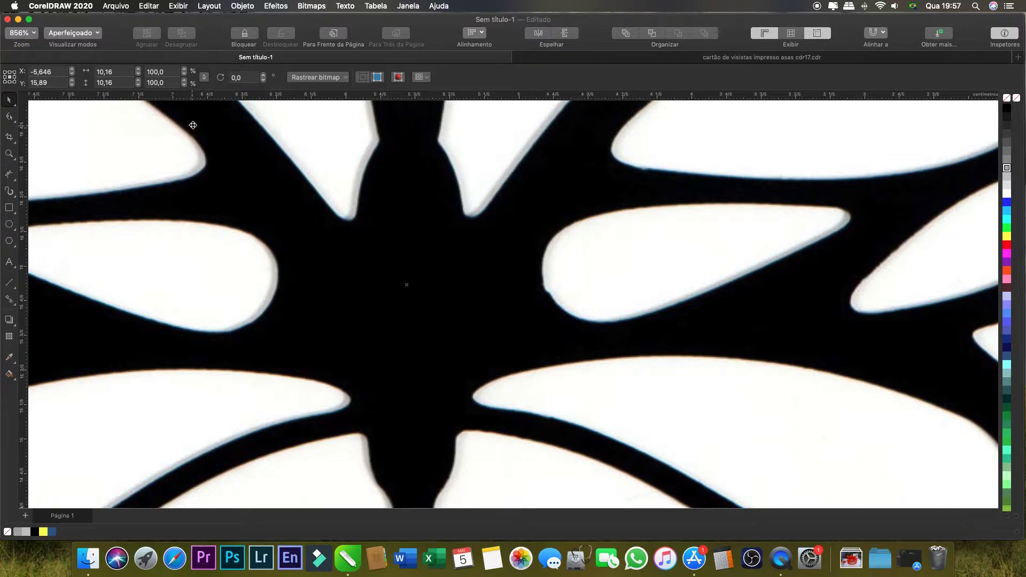
scroll(476, 312, "down", 2)
scroll(472, 316, "down", 5)
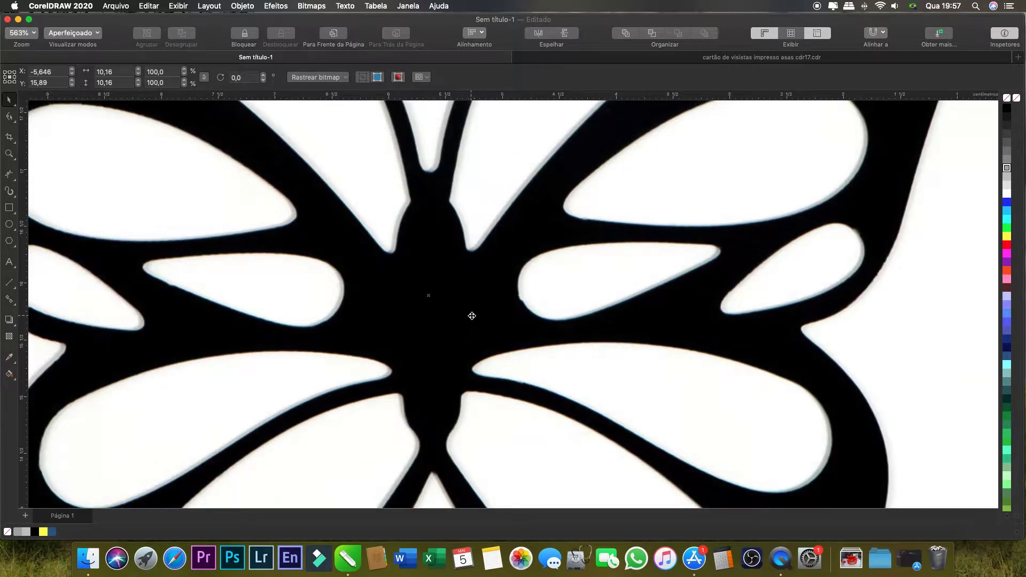
scroll(472, 316, "down", 3)
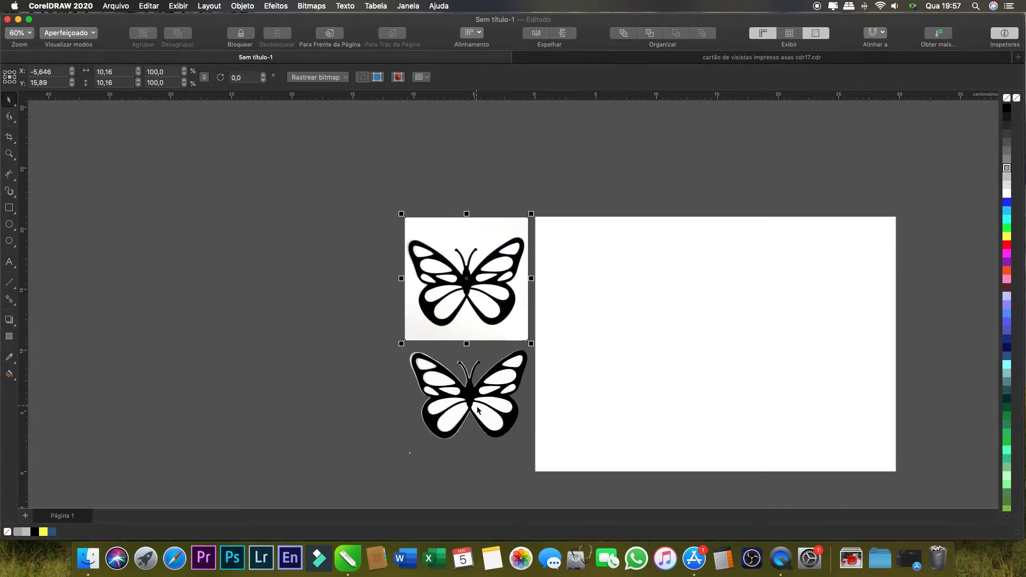
scroll(477, 409, "up", 8)
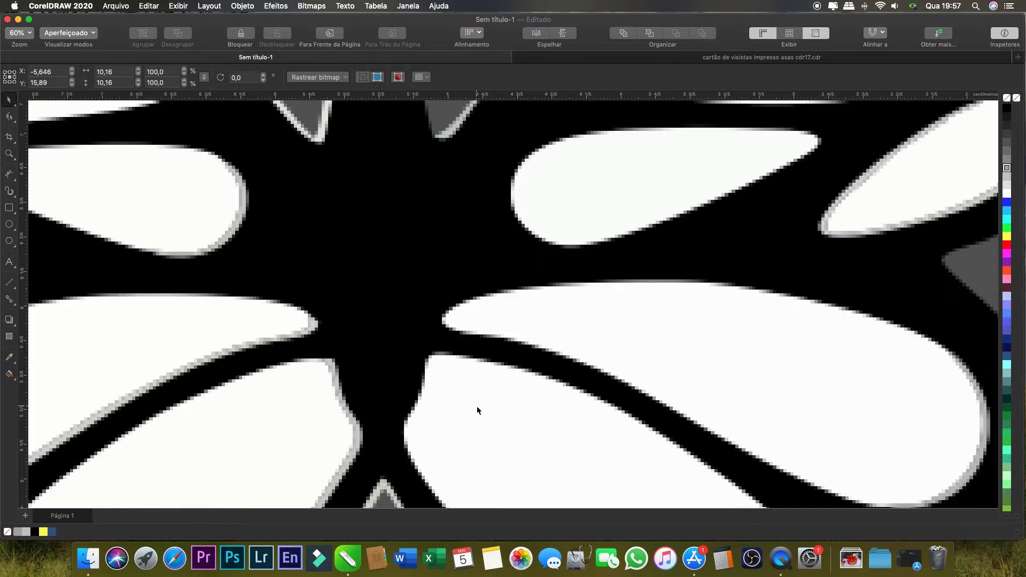
scroll(478, 410, "up", 2)
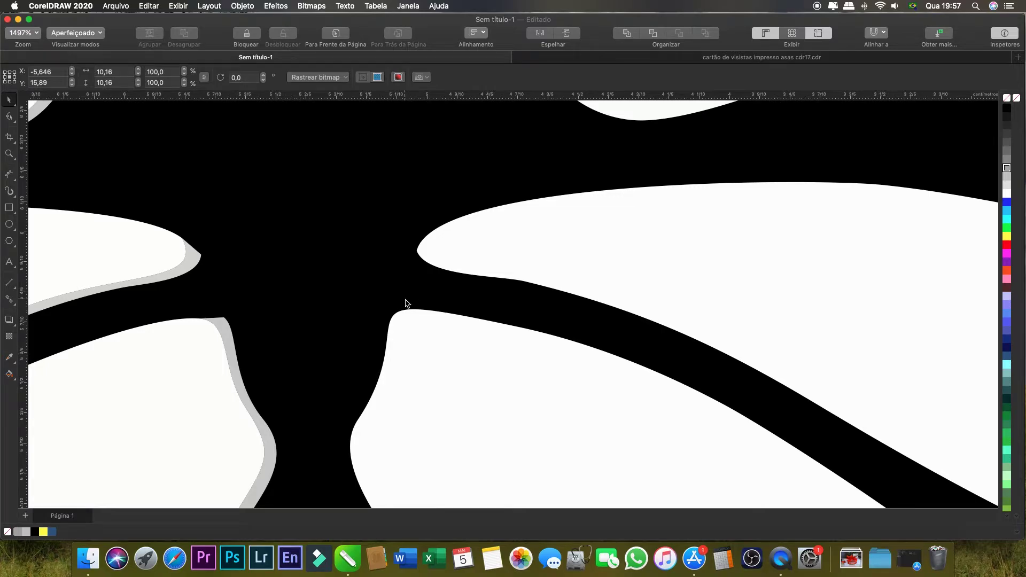
scroll(422, 303, "down", 5)
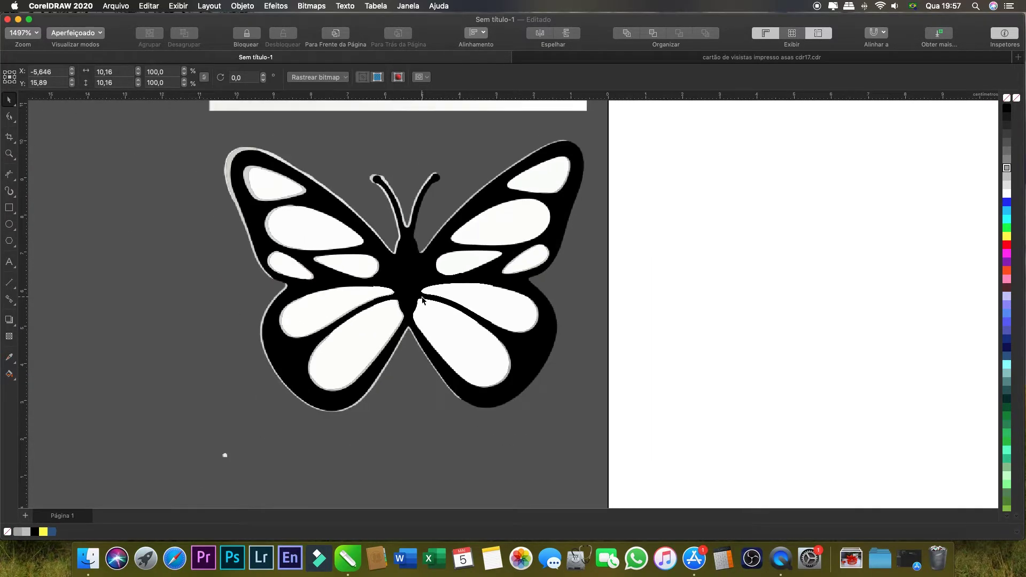
scroll(420, 299, "down", 1)
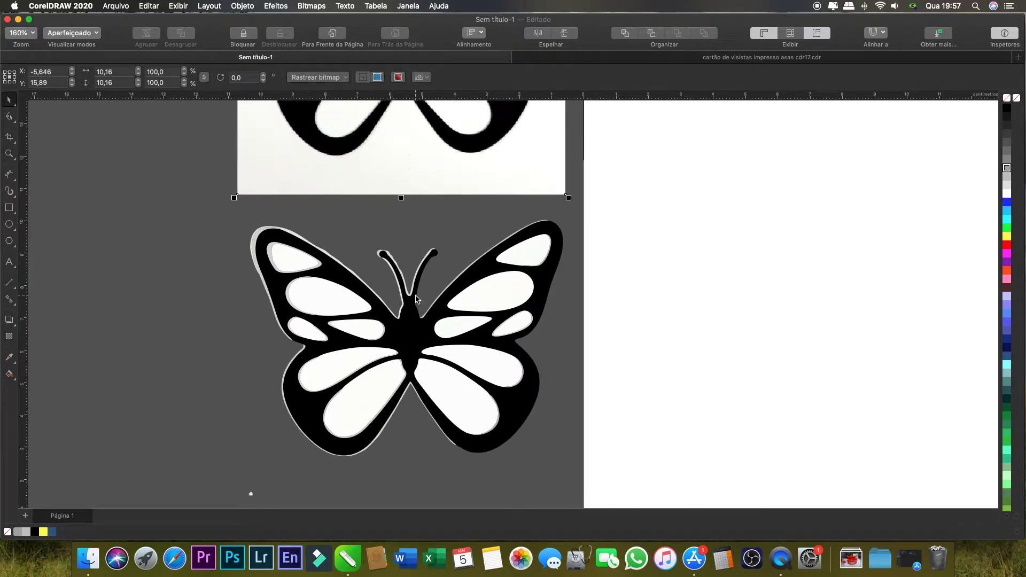
Delete the original butterfly bitmap and move the vectorized butterfly to about X -6.6 cm, Y 7.3 cm
scroll(416, 297, "up", 3)
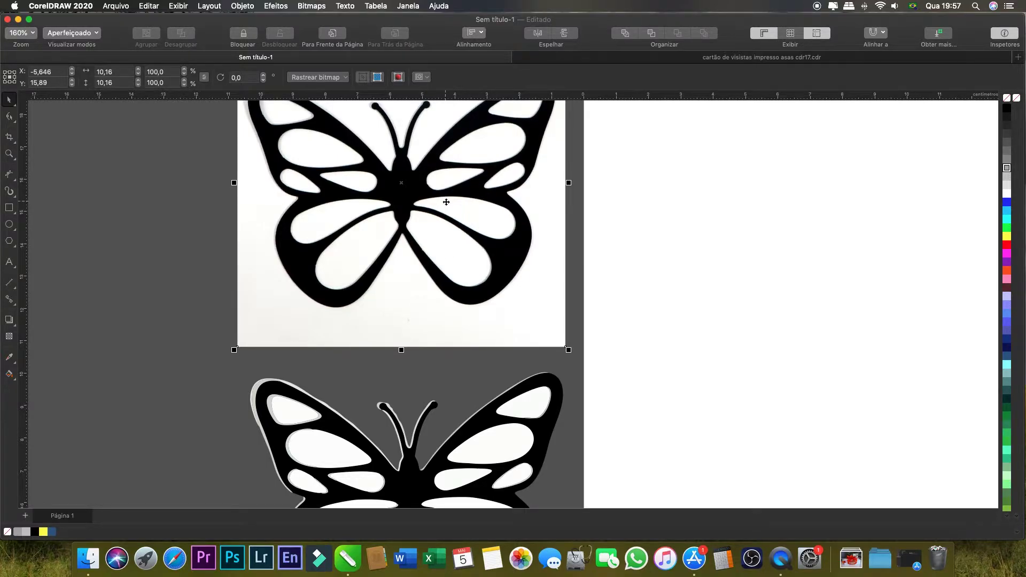
key("Delete")
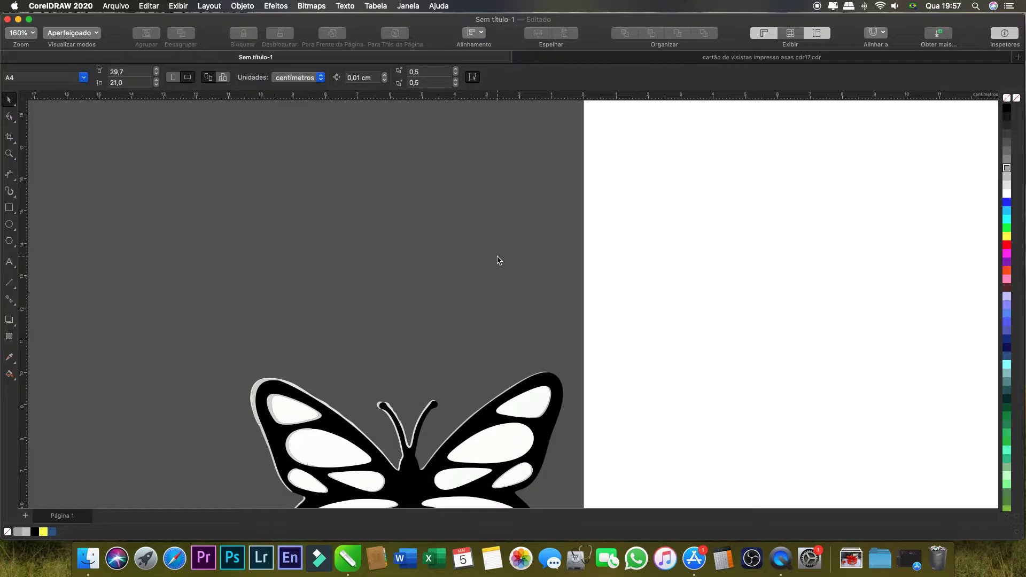
scroll(498, 261, "down", 3)
left_click_drag(196, 199, 510, 374)
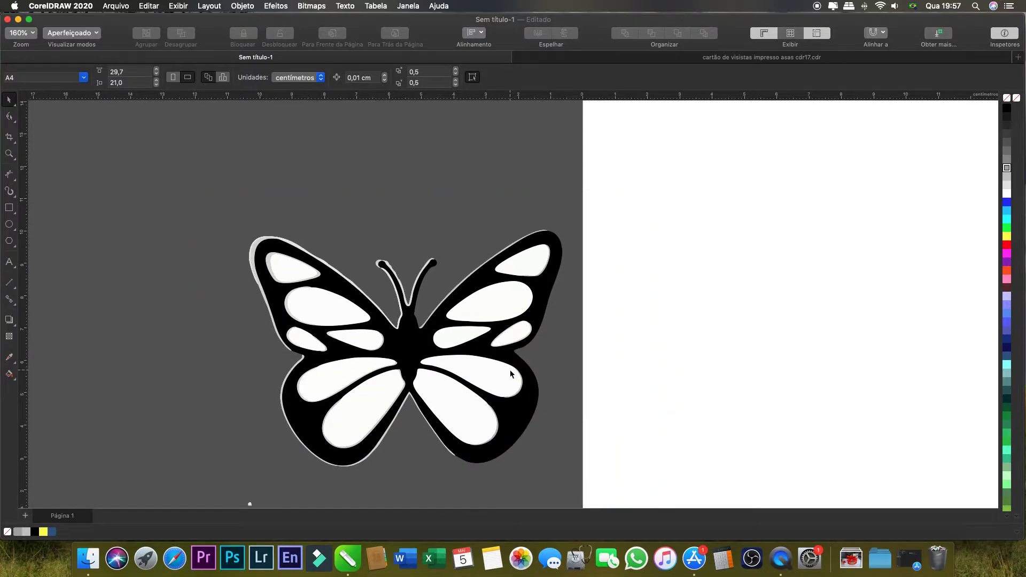
left_click(481, 334)
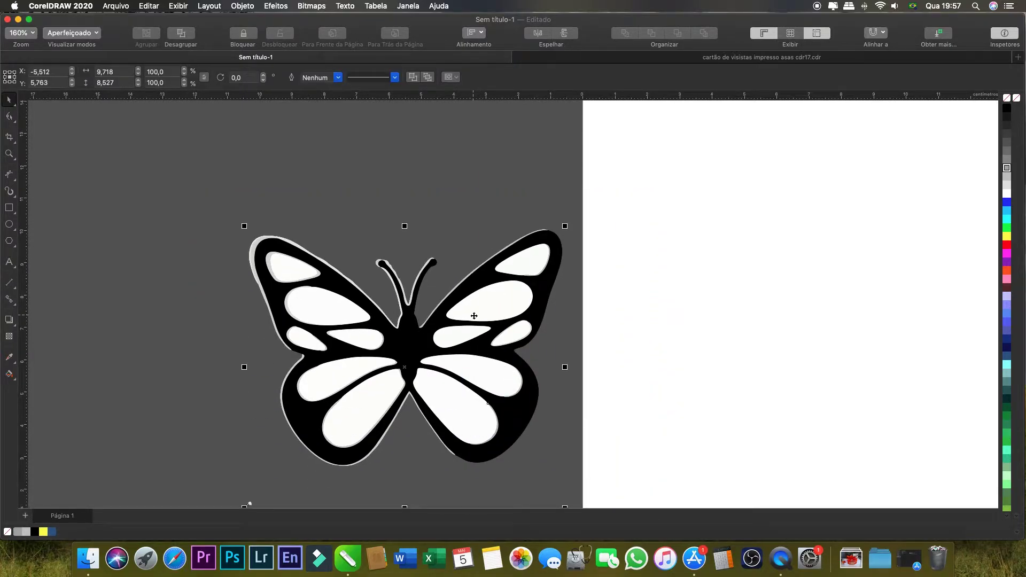
scroll(473, 316, "down", 5)
scroll(468, 315, "up", 4)
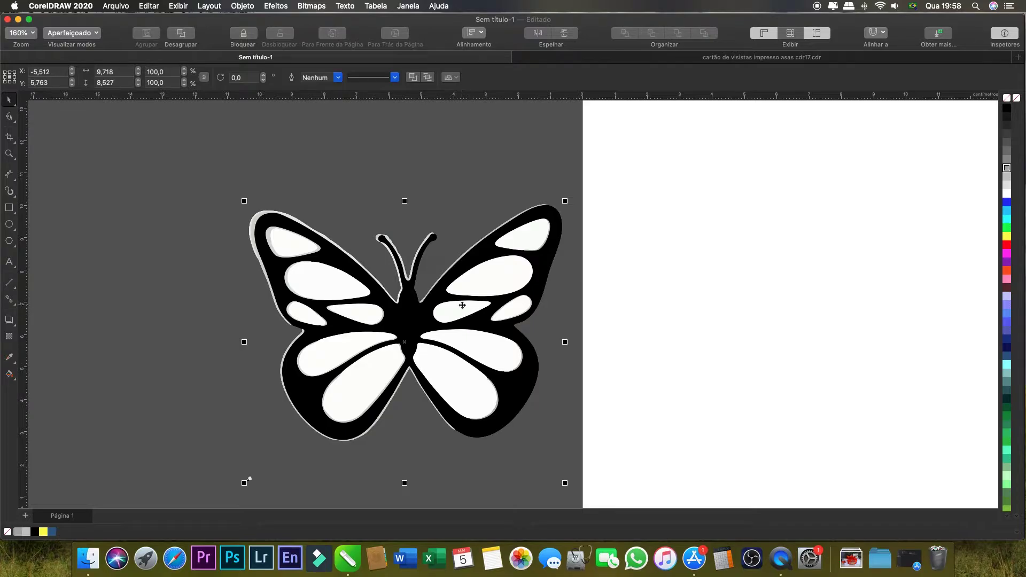
left_click_drag(458, 292, 380, 250)
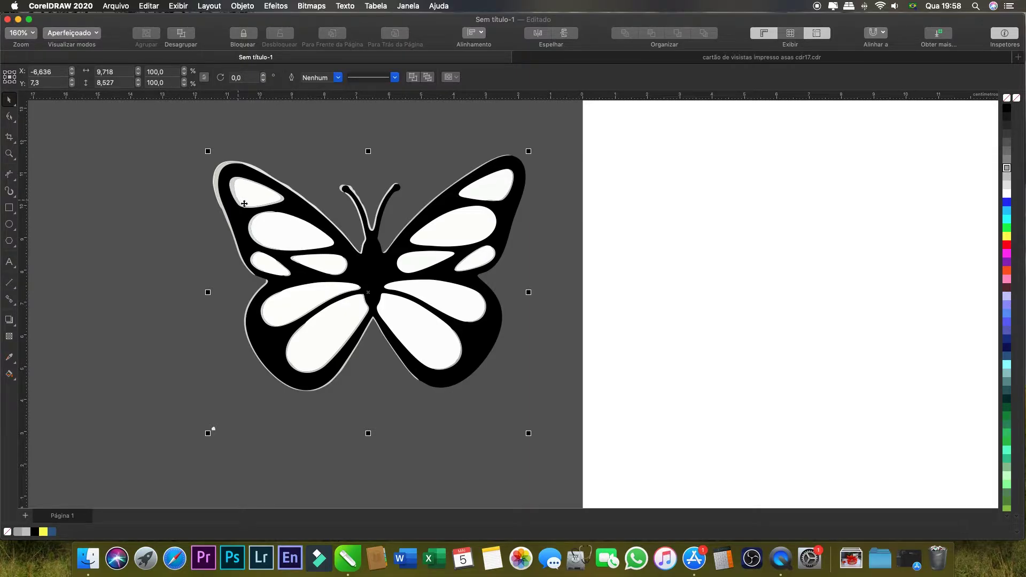
Ungroup all of the vectorized butterfly's objects and delete the white fills and light gray edge shapes of the left upper wing
left_click(428, 80)
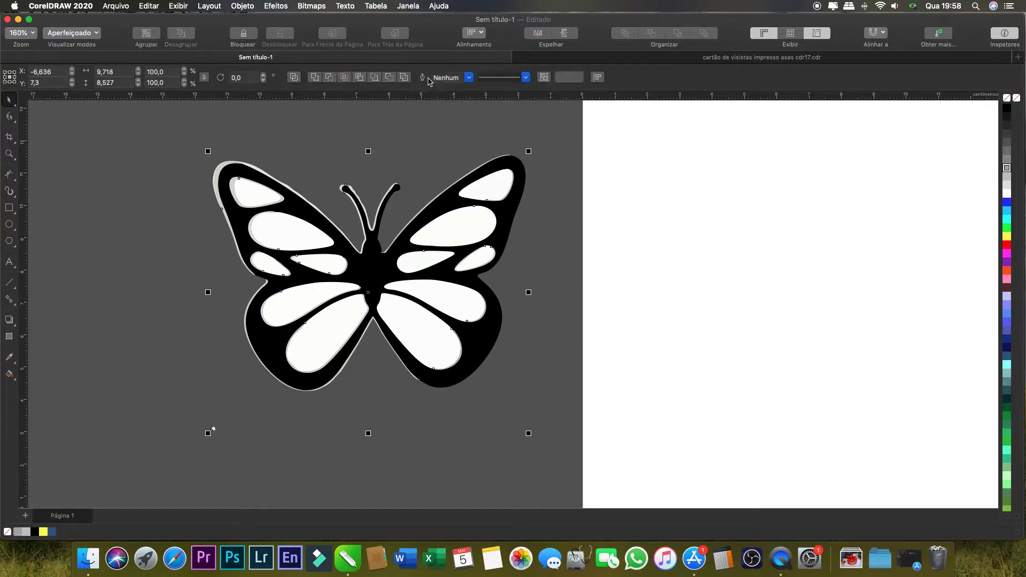
left_click(416, 142)
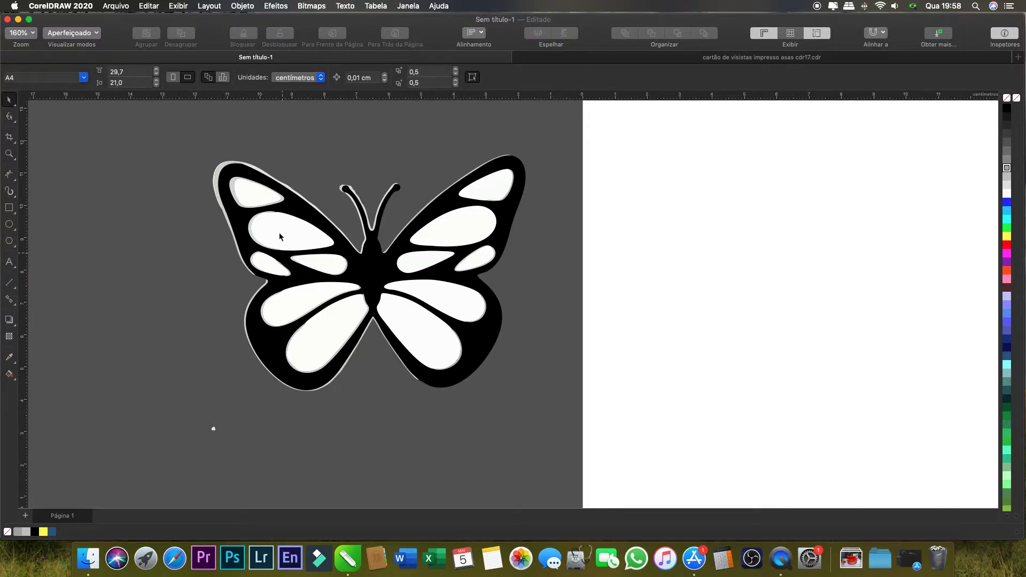
left_click(255, 191)
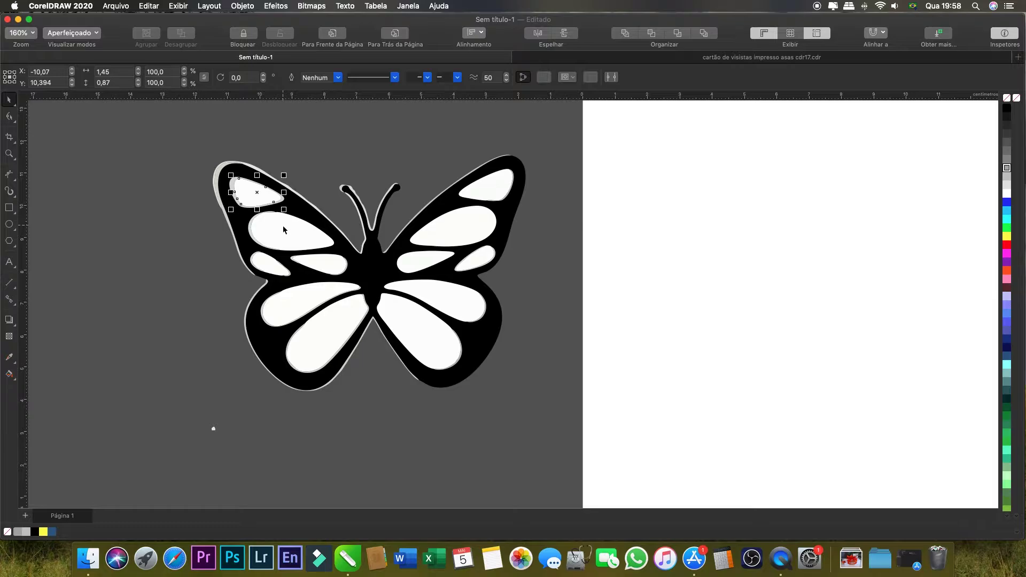
key("Delete")
left_click(233, 189)
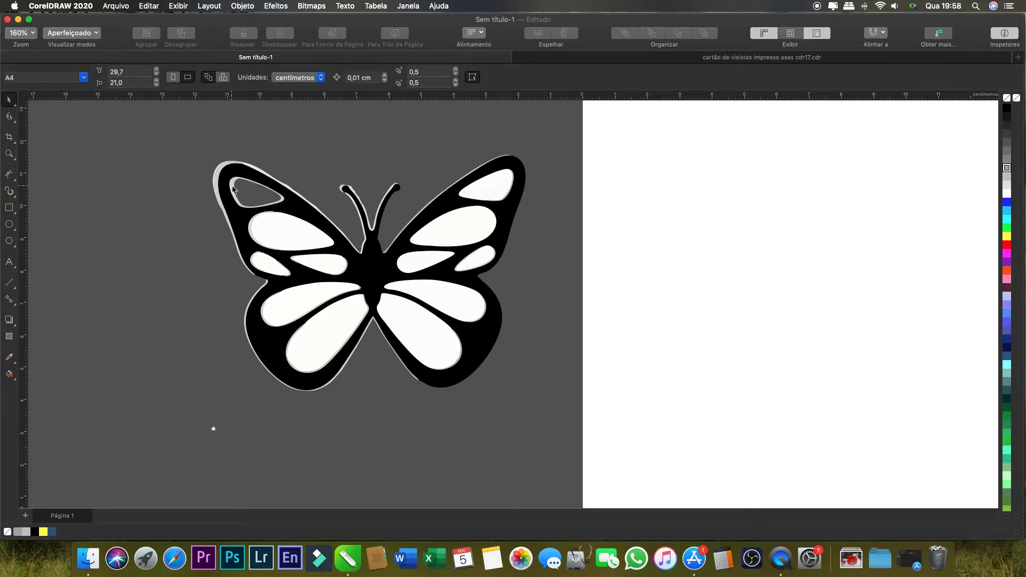
left_click(289, 224)
key("Delete")
left_click_drag(187, 146, 299, 265)
left_click(328, 265)
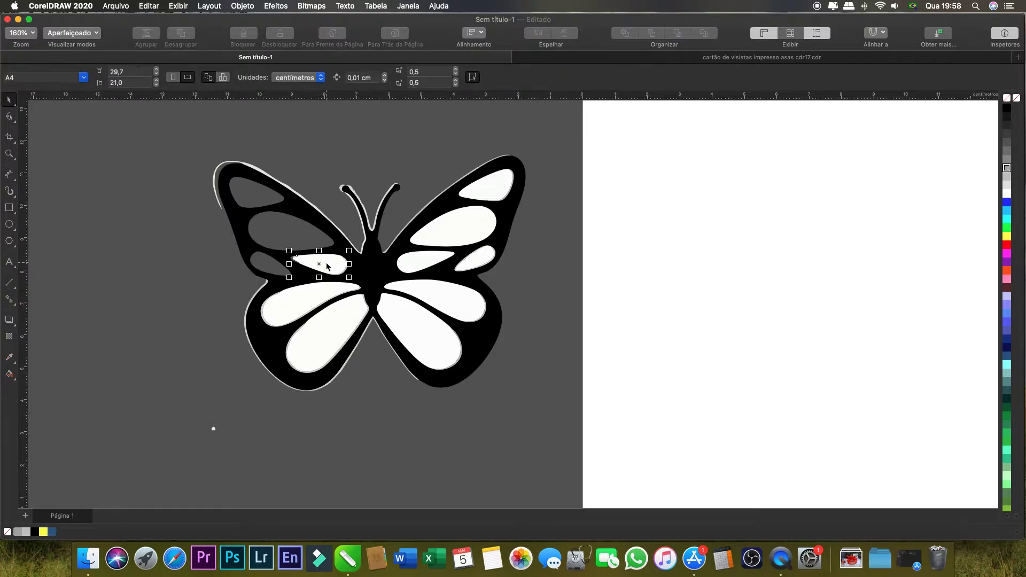
key("Delete")
left_click(283, 188)
key("Delete")
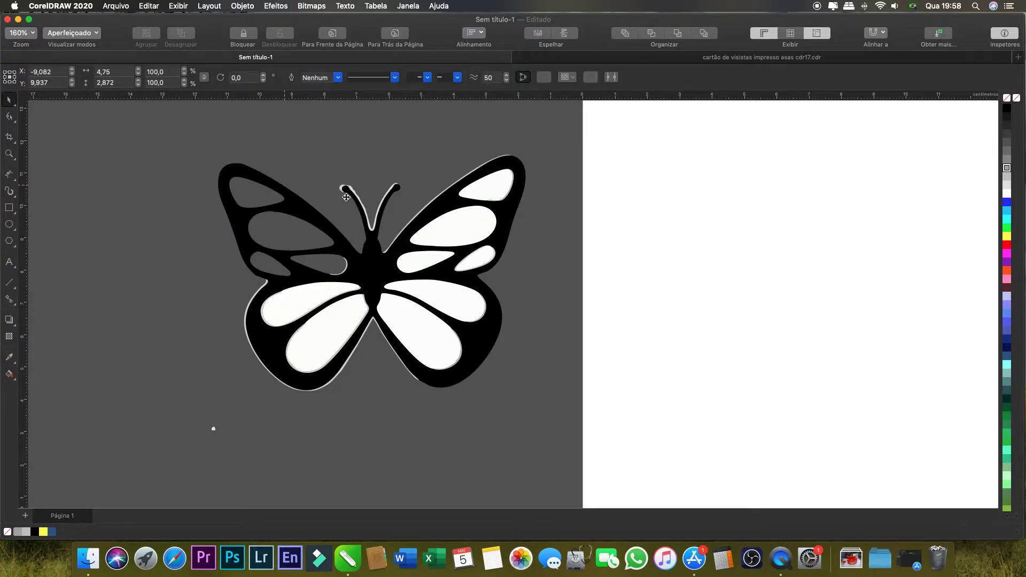
Delete the white fills of the right upper wing, the upper fill of the right lower wing and the light outline around the antennae
left_click(486, 209)
key("Delete")
left_click(487, 187)
key("Delete")
left_click(418, 265)
left_click(440, 293, "shift")
key("Delete")
left_click(483, 266)
key("Delete")
left_click(528, 278)
left_click(342, 188, "shift")
key("Delete")
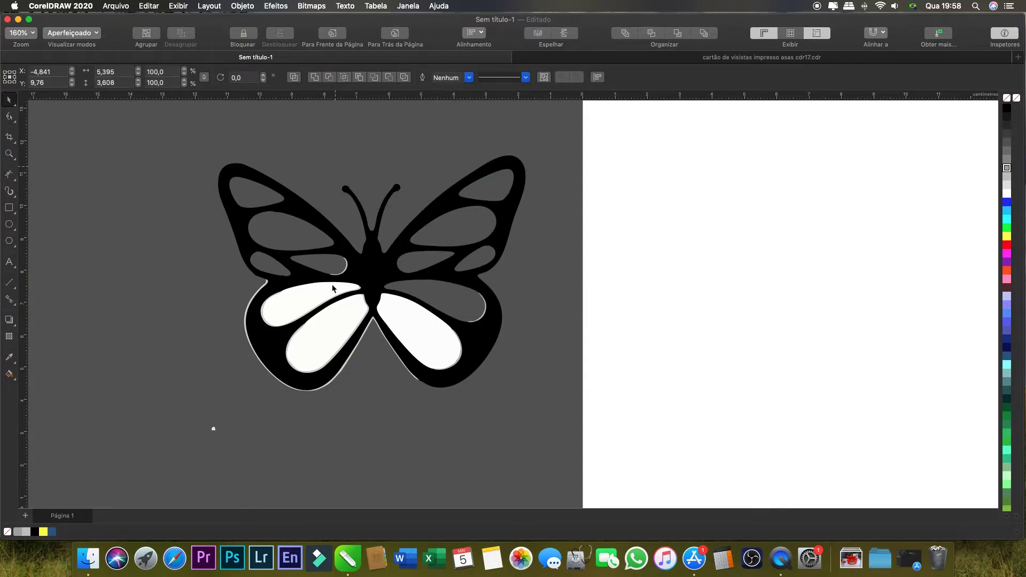
Delete the remaining white fills and light edge slivers of the lower wings, plus the stray speck below the butterfly
left_click(279, 300)
key("Delete")
left_click(419, 332)
key("Delete")
left_click(347, 271)
key("Delete")
left_click(461, 348)
key("Delete")
left_click(213, 428)
key("Delete")
left_click(441, 273)
left_click_drag(550, 348, 418, 280)
key("Delete")
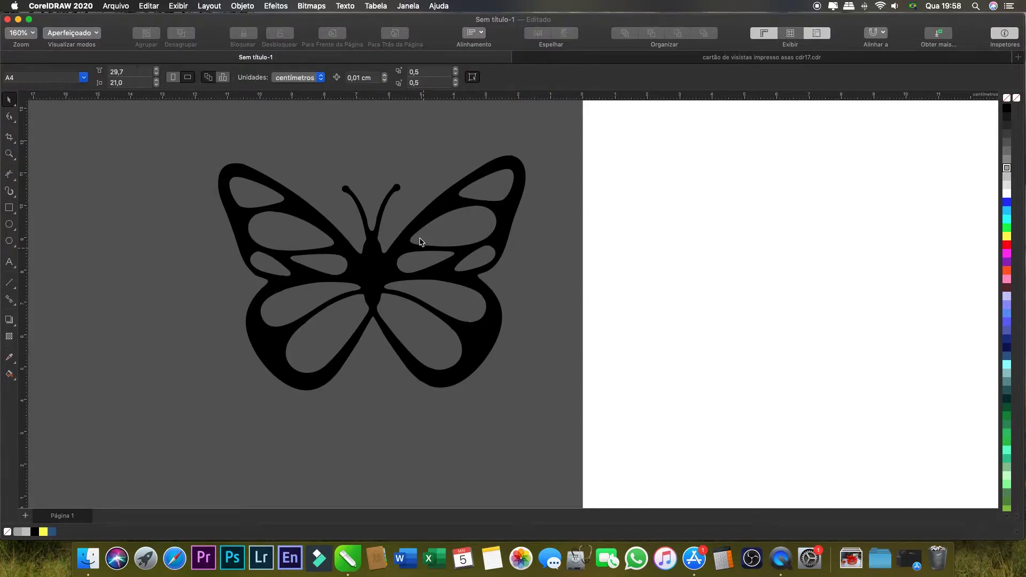
Move the cleaned black butterfly onto the page, centered at about X 10.1 cm, Y 8.9 cm
left_click(371, 260)
left_click_drag(371, 260, 390, 258)
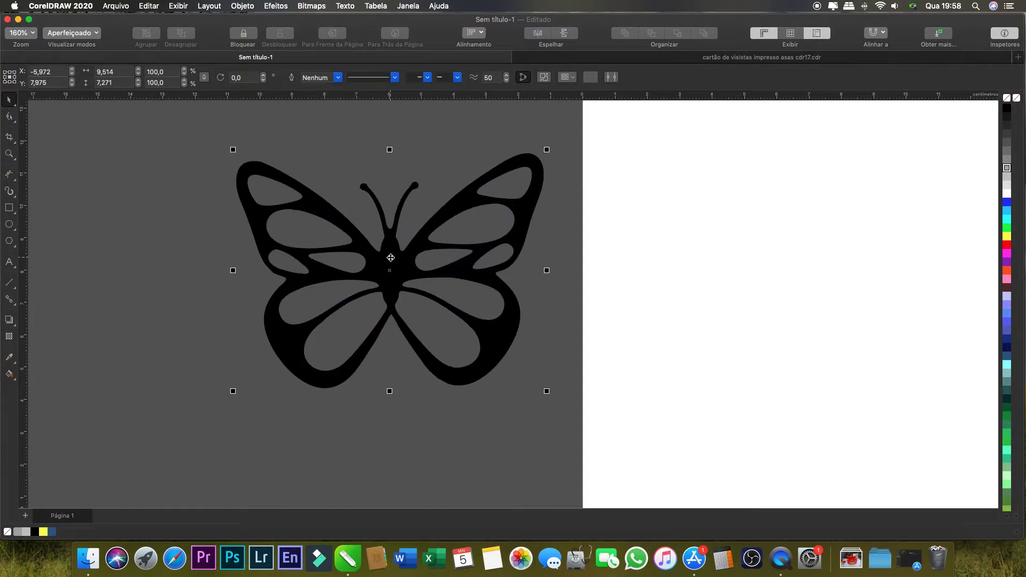
scroll(391, 258, "right", 5)
left_click_drag(255, 259, 453, 249)
left_click_drag(470, 250, 530, 237)
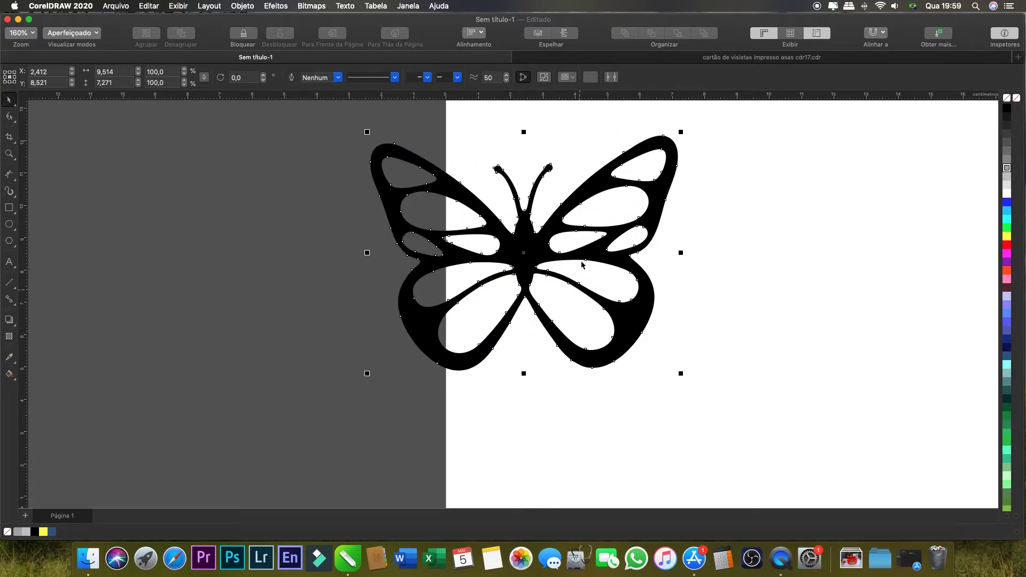
scroll(558, 250, "right", 10)
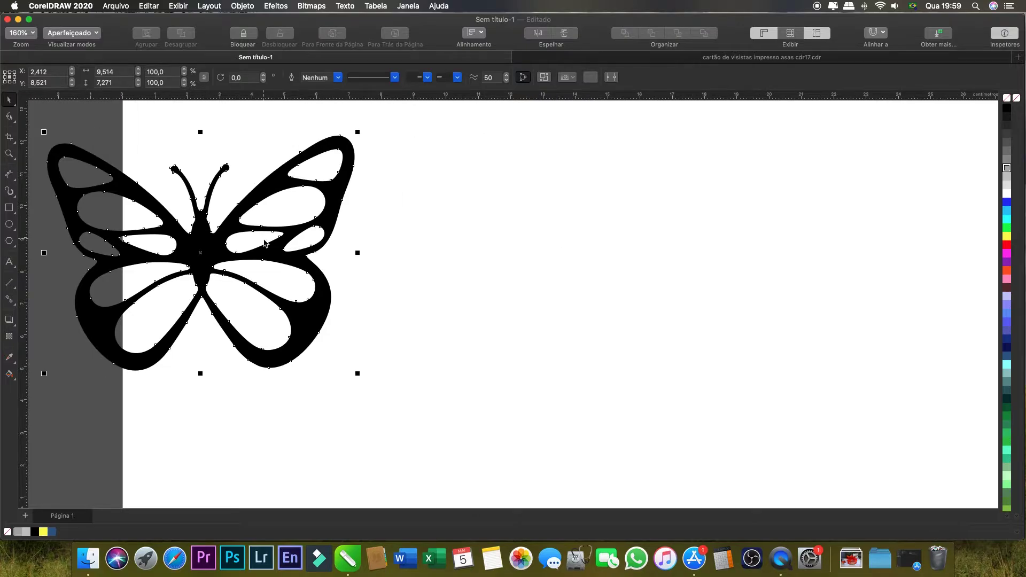
left_click_drag(209, 239, 456, 227)
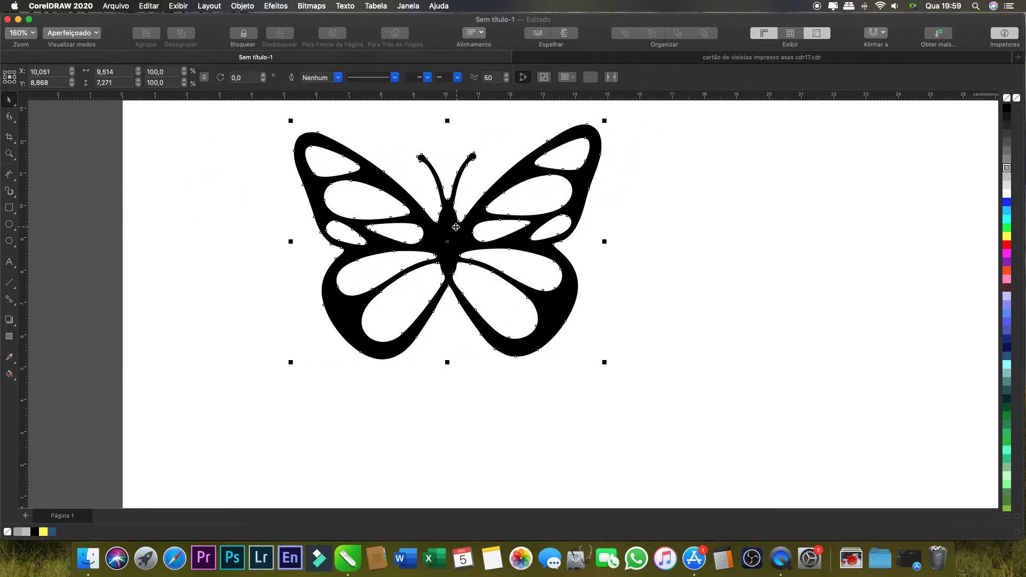
Scale the butterfly up proportionally to about 119.6% and move it to the page's upper-left area, centered at about X 6.7 cm, Y 15.6 cm
scroll(455, 227, "up", 2)
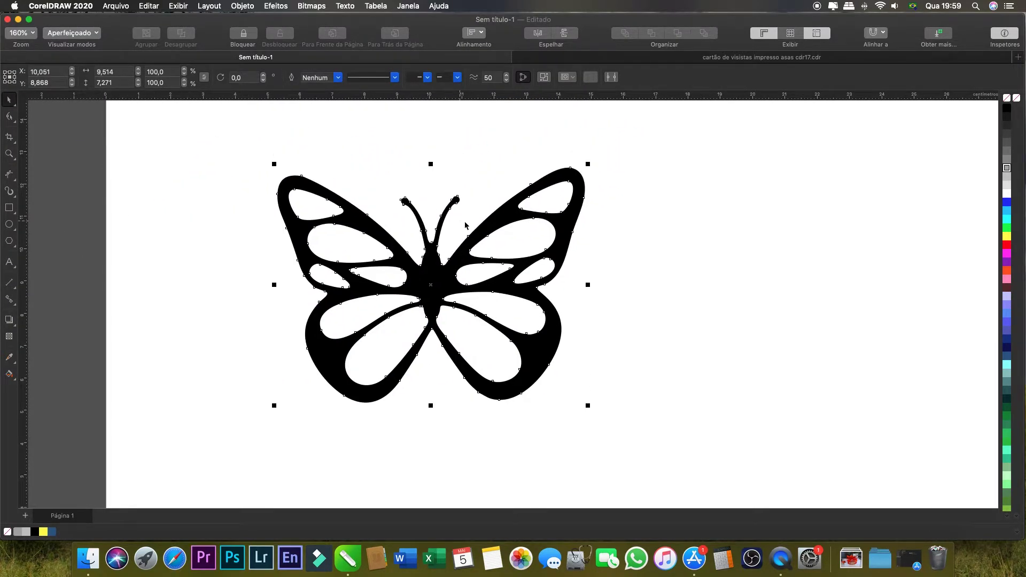
scroll(465, 225, "down", 3)
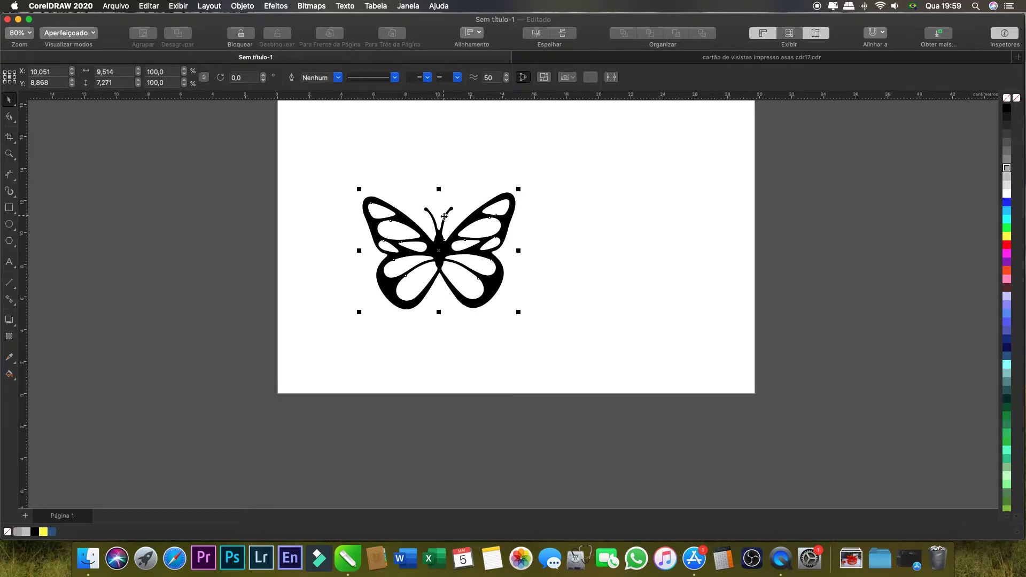
left_click_drag(519, 190, 550, 169)
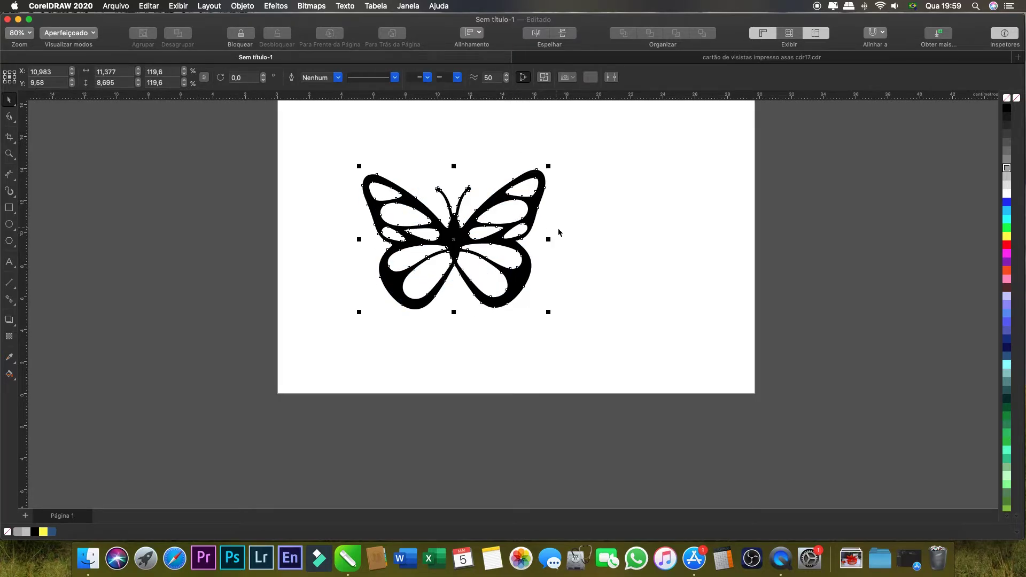
left_click_drag(480, 297, 411, 201)
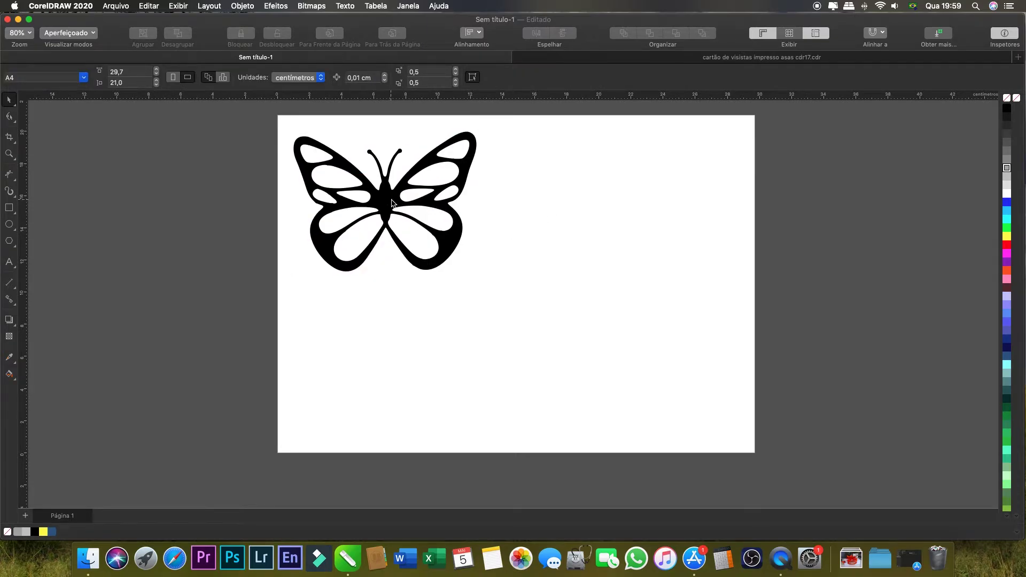
left_click(536, 202)
left_click(378, 203)
left_click(570, 193)
left_click(385, 201)
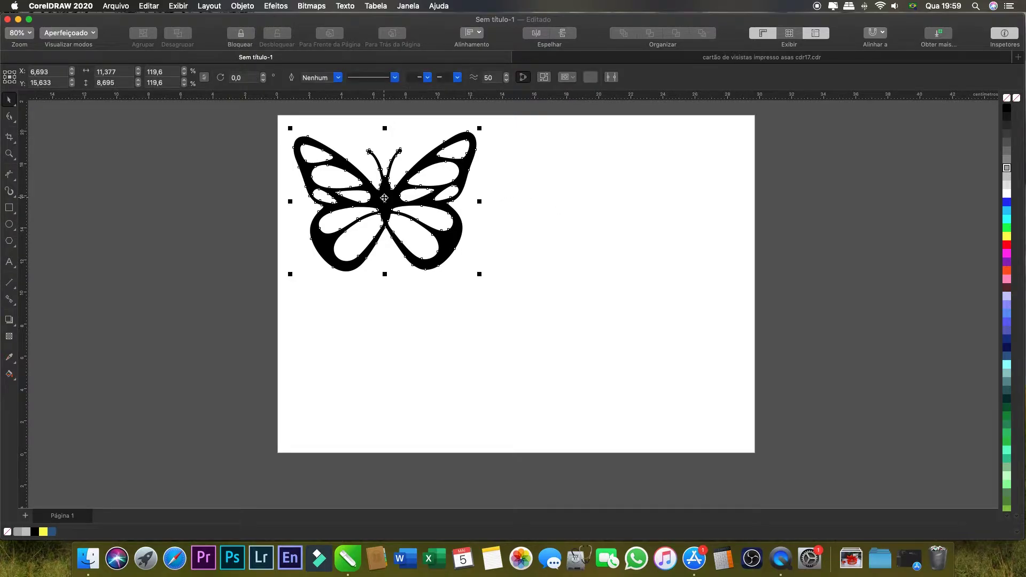
left_click(525, 179)
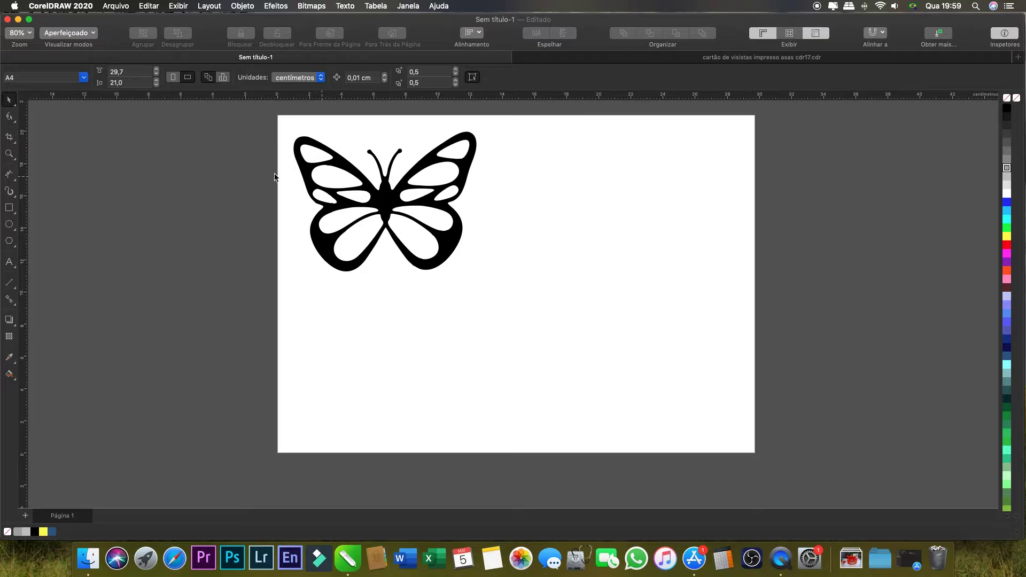
Trace a closed curve around the large upper opening of the butterfly's left upper wing
left_click(10, 176)
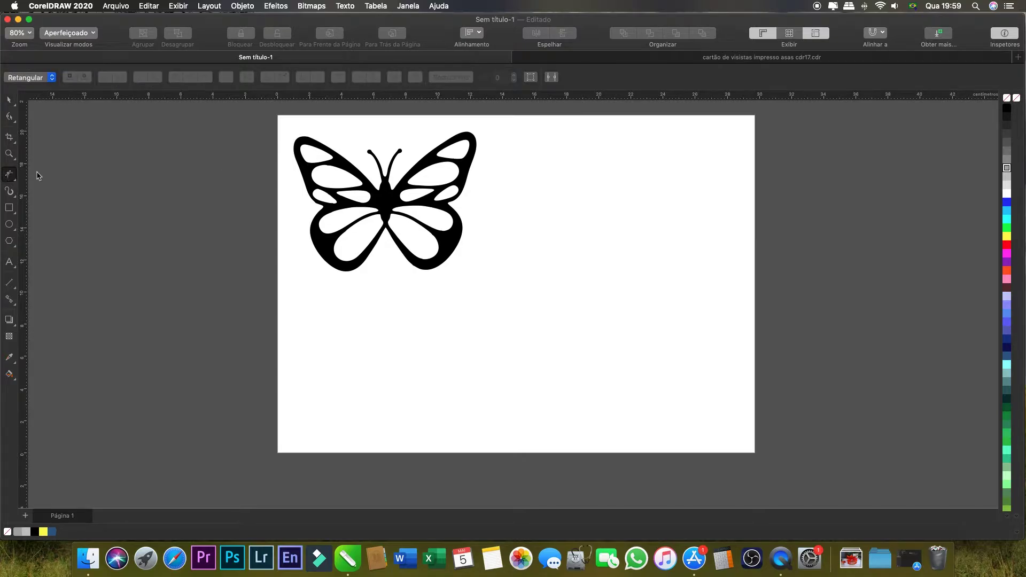
mouse_move(337, 164)
left_mouse_down()
mouse_move(311, 185)
mouse_move(331, 191)
mouse_move(363, 187)
mouse_move(336, 162)
left_mouse_up()
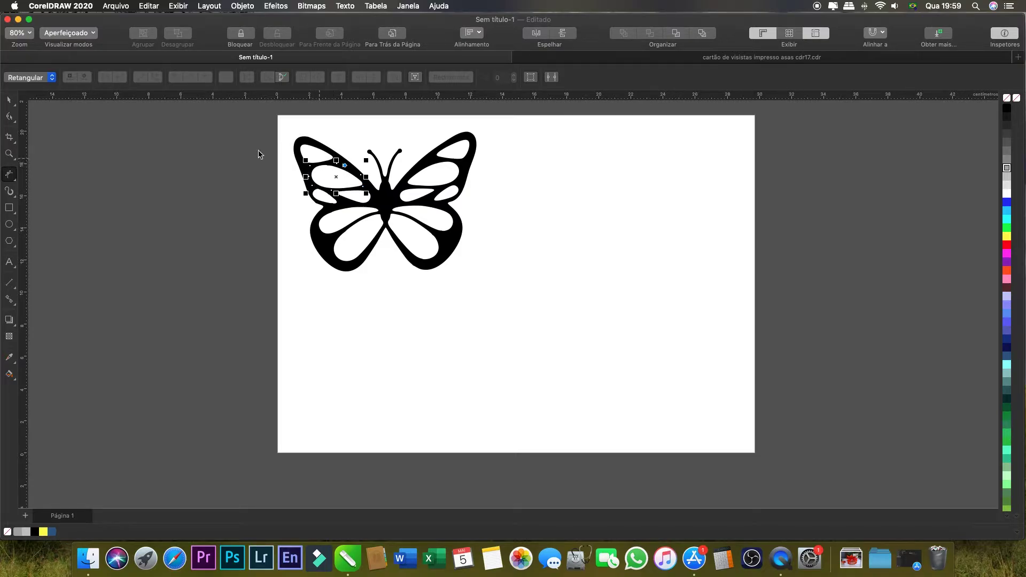
left_click(13, 105)
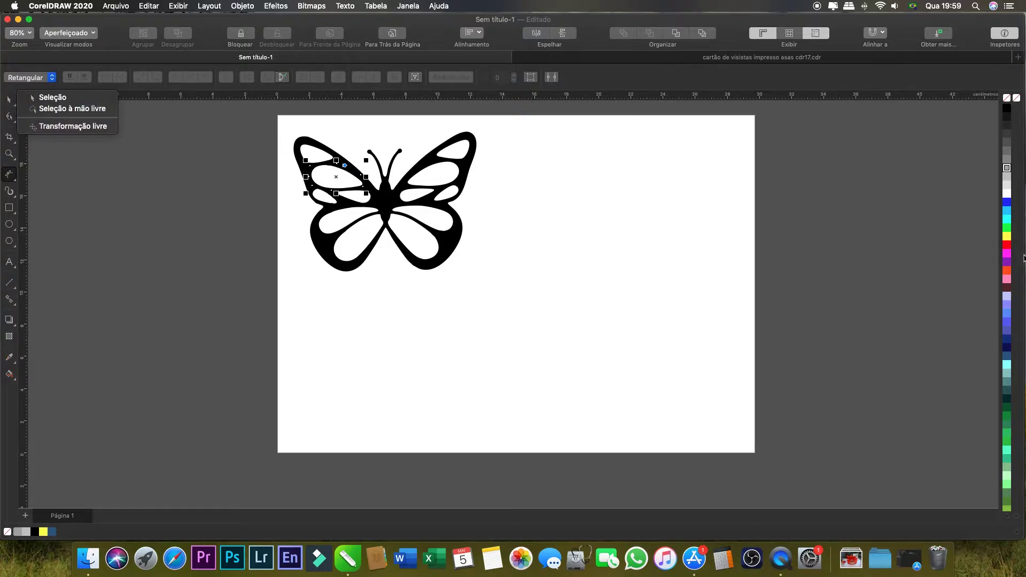
Try a magenta fill on the curve traced over the left upper wing opening, and delete that curve
left_click(1007, 254)
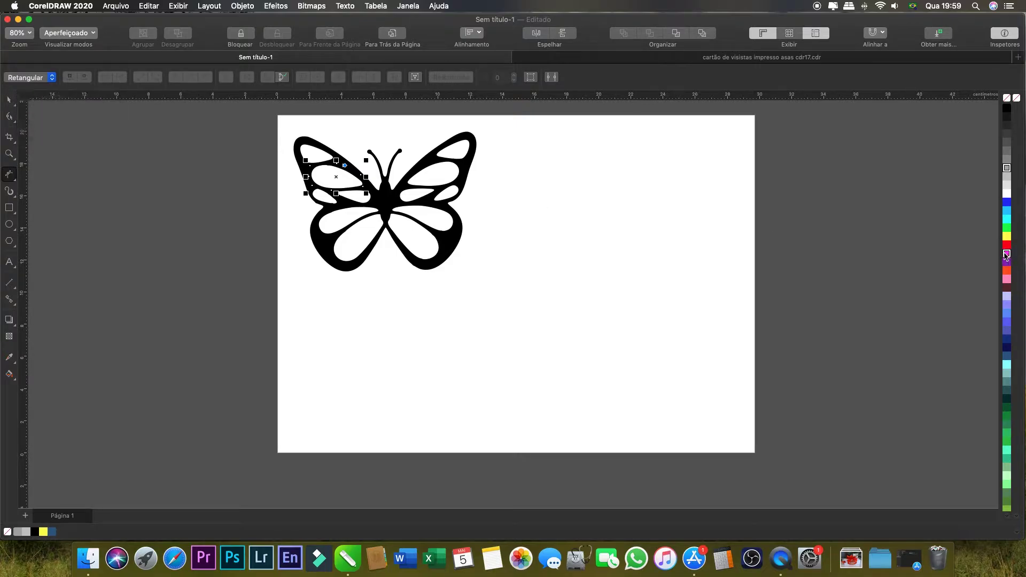
left_click(13, 102)
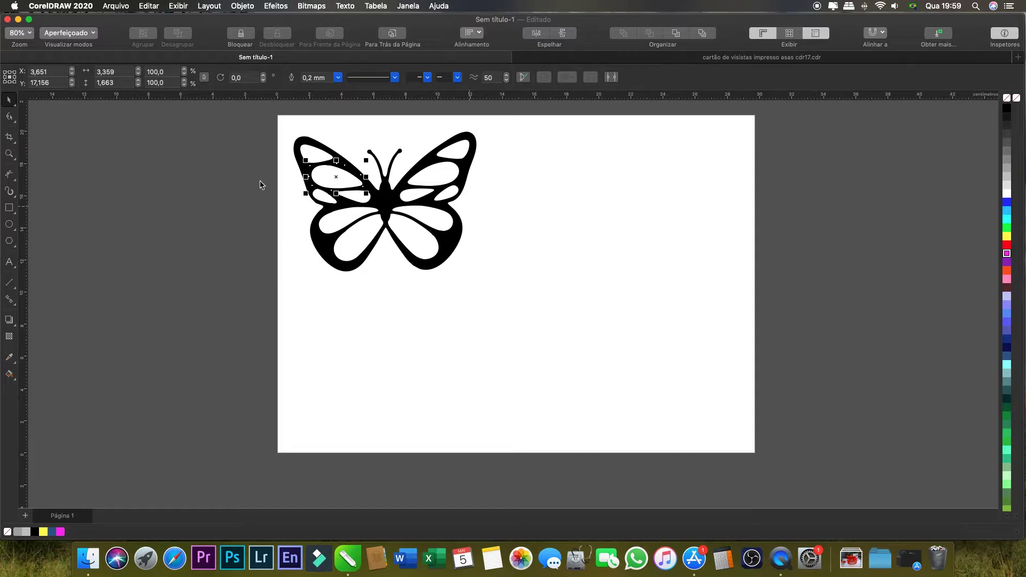
left_click_drag(334, 172, 227, 193)
key("Delete")
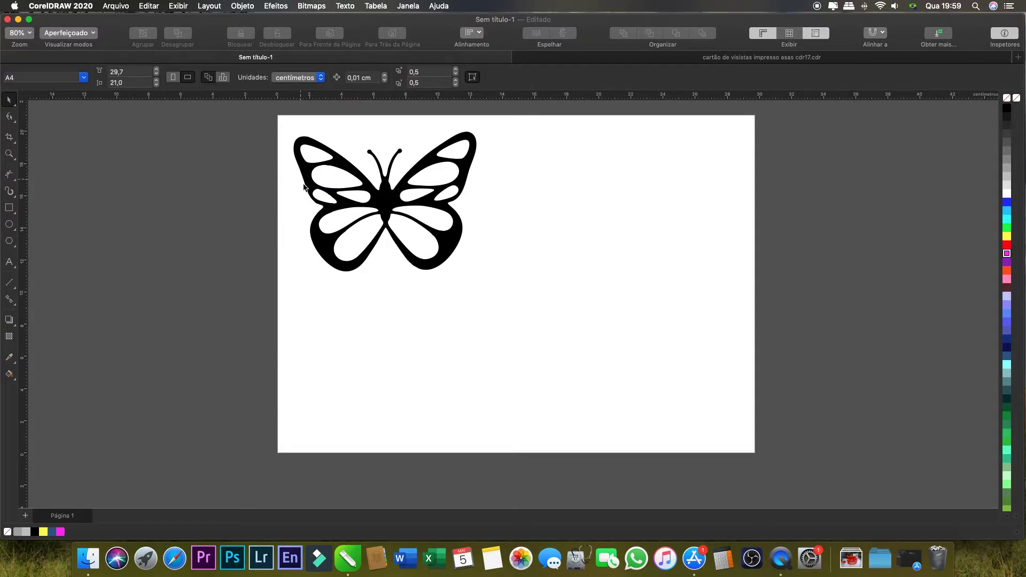
Try colouring the right lower wing with a red ellipse about 4.4 × 3.3 cm sent behind the butterfly and enlarged, and delete the ellipse
left_click(10, 224)
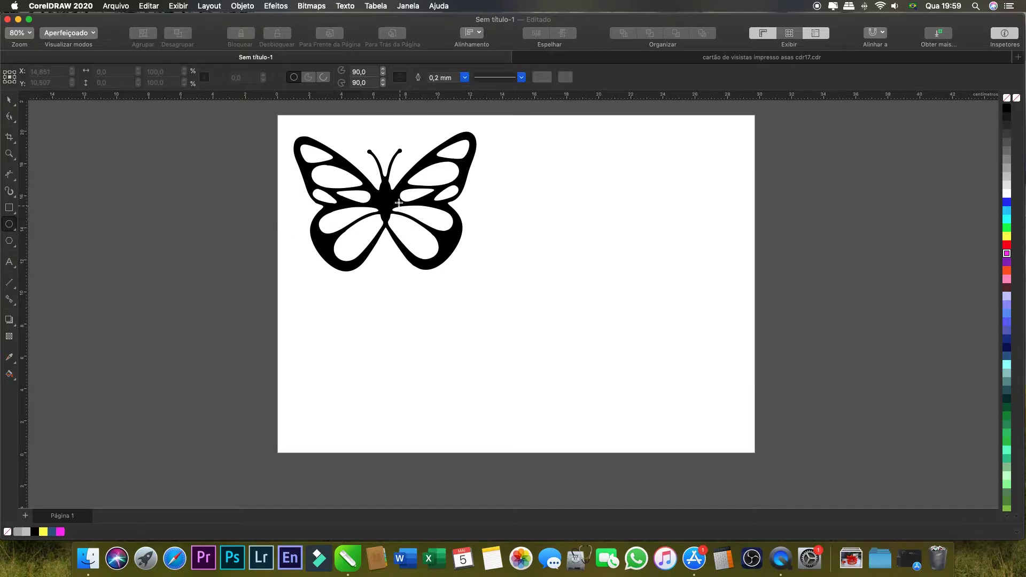
left_click_drag(386, 201, 460, 257)
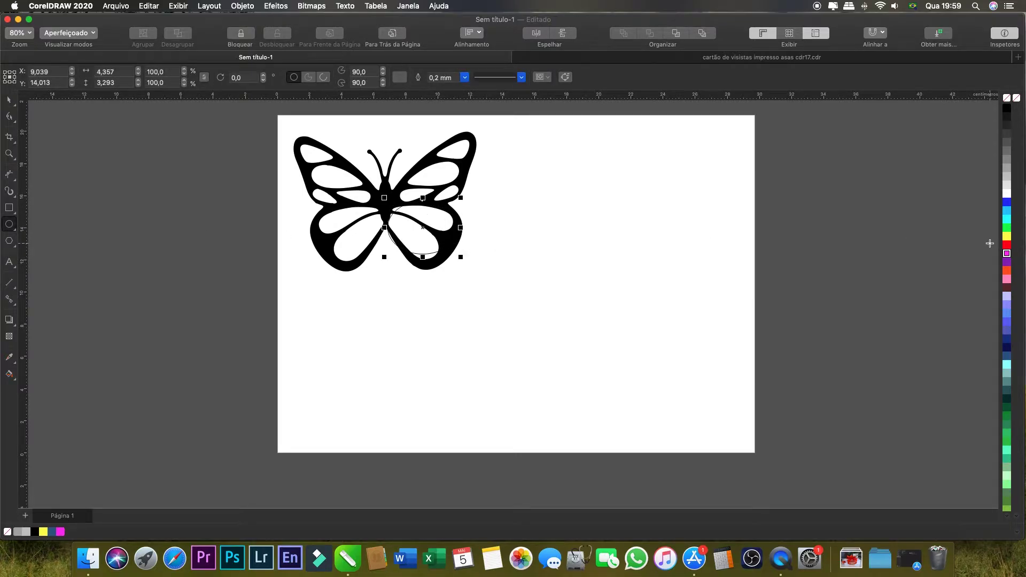
left_click(1007, 245)
left_click(10, 100)
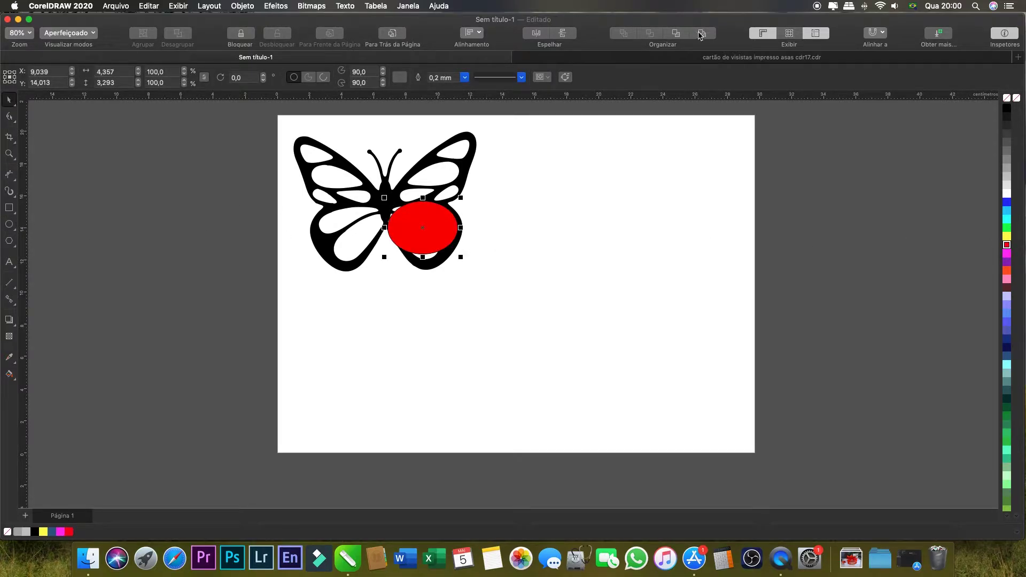
left_click(702, 33)
left_click_drag(461, 257, 465, 278)
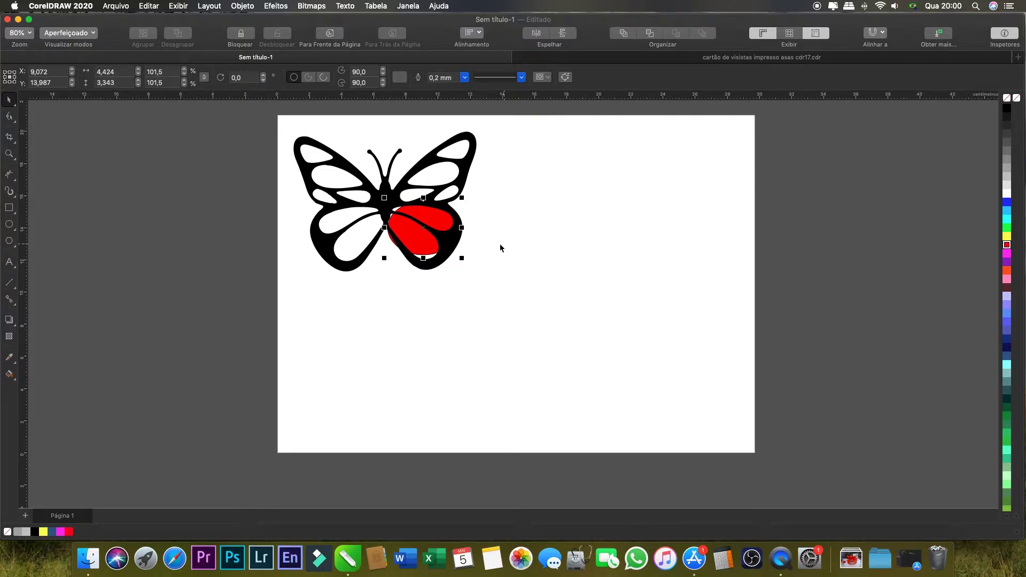
left_click_drag(385, 198, 368, 190)
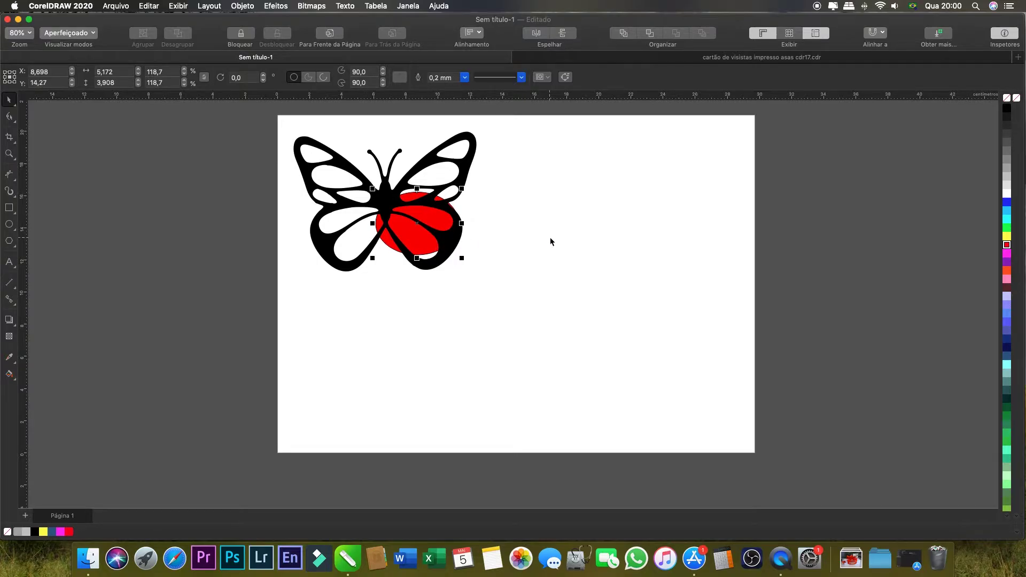
key("Delete")
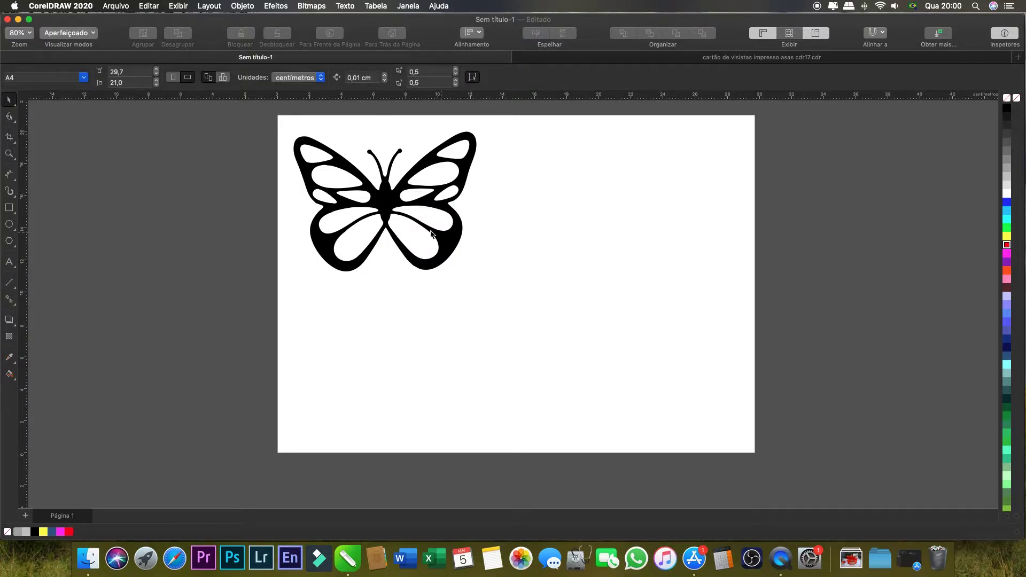
Duplicate the butterfly, placing one at the page's upper right, about X 23.2, Y 16.3 cm, and one at about X 8.5, Y 9.6 cm
left_click(383, 195)
left_click_drag(382, 196, 647, 185)
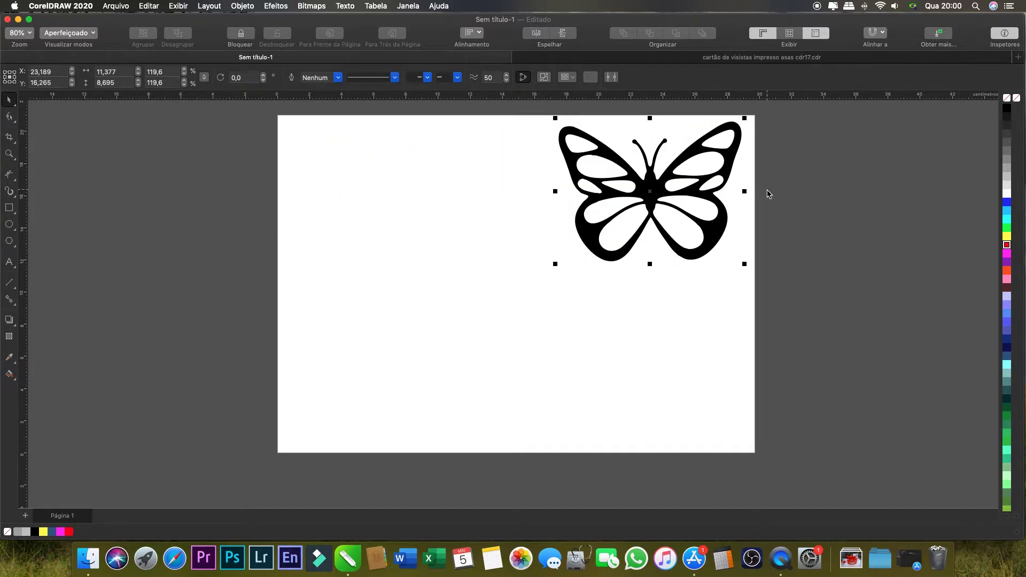
left_click_drag(653, 183, 394, 184)
left_click(528, 240)
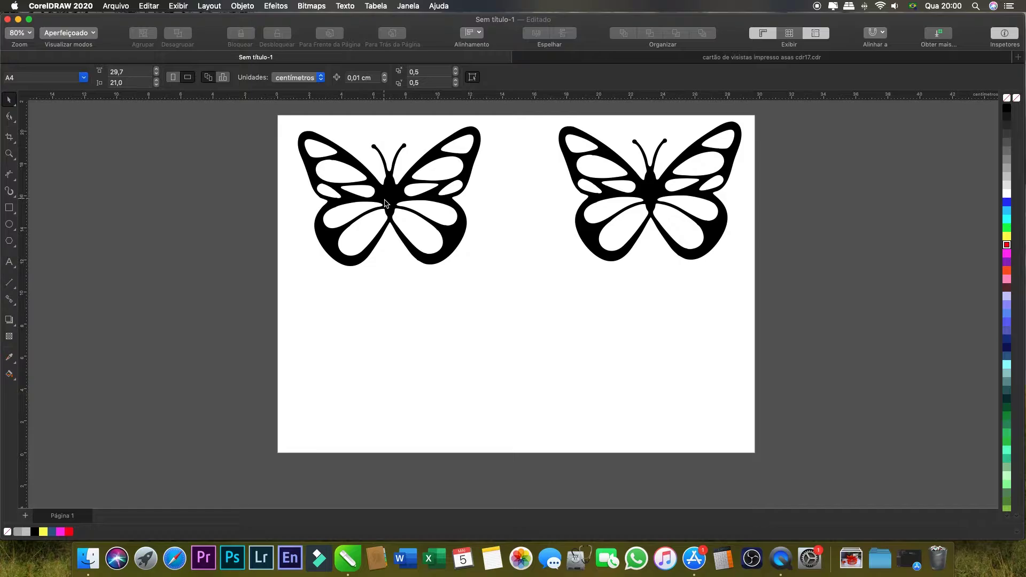
left_click_drag(387, 203, 413, 291)
left_click(323, 273)
Draw a grey-filled rectangle about 15.3 × 12.4 cm around the lower-left butterfly and place it behind the butterfly
left_click(9, 208)
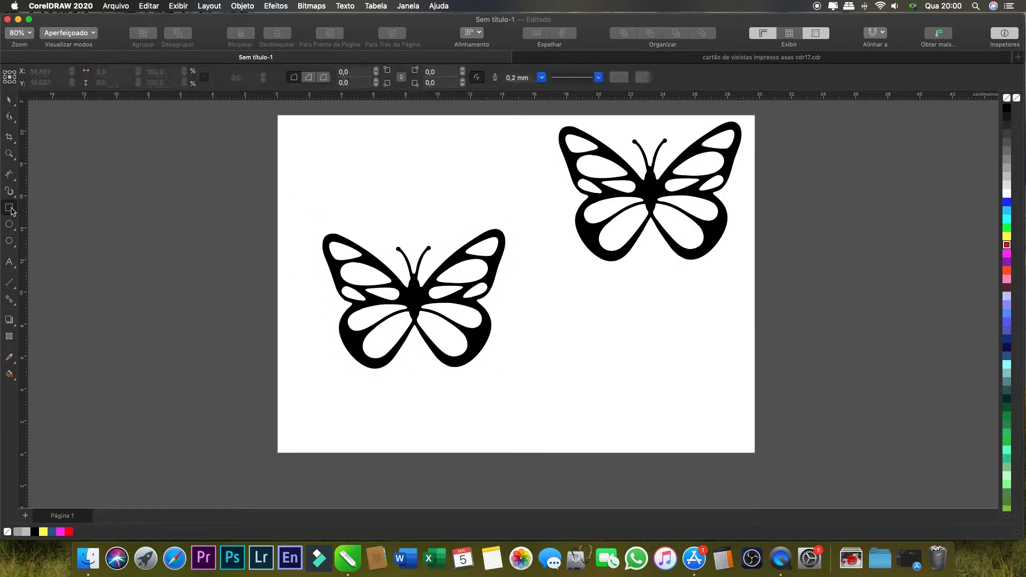
left_click_drag(289, 210, 535, 408)
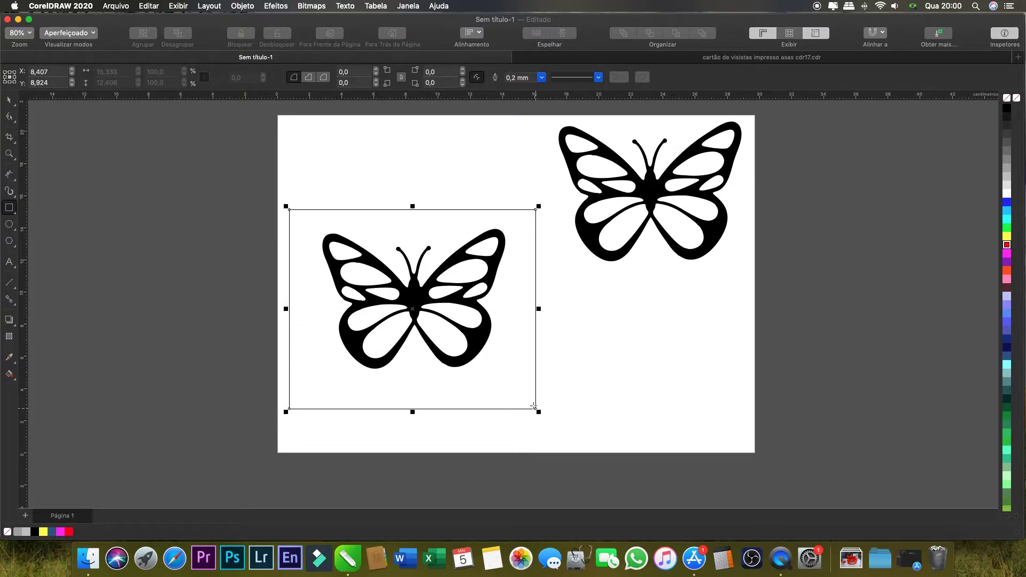
left_click(9, 103)
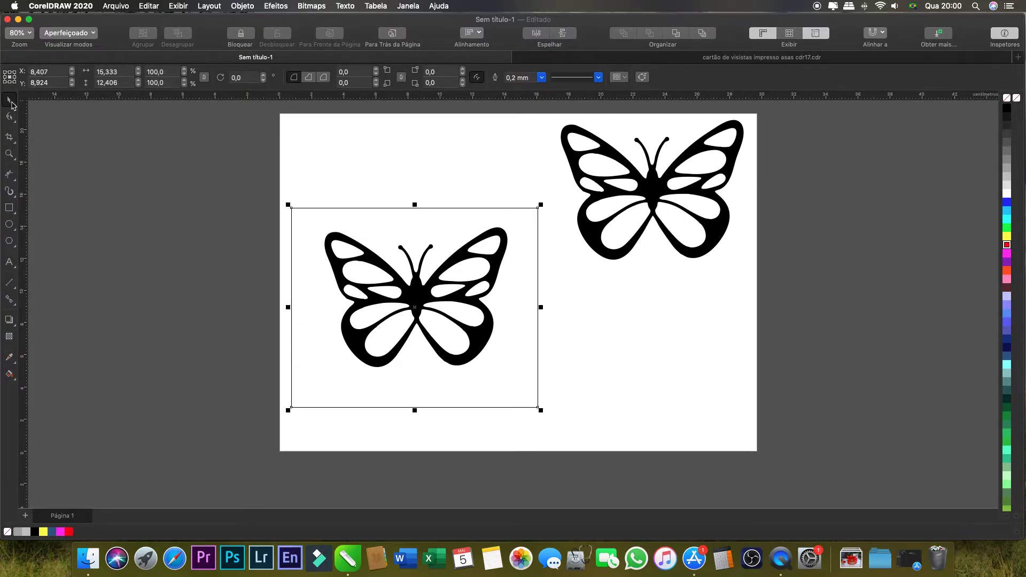
left_click(1007, 176)
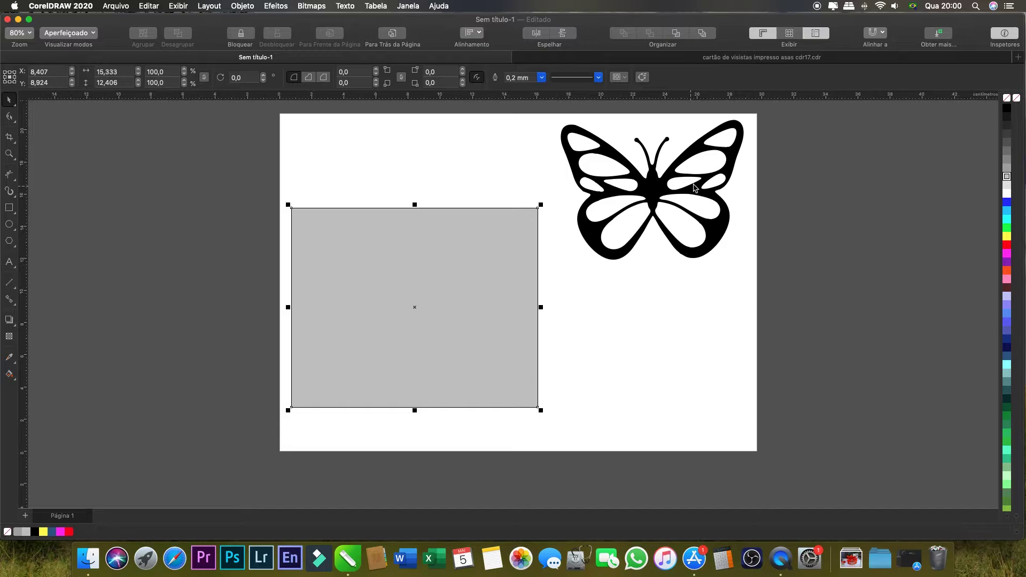
left_click(704, 34)
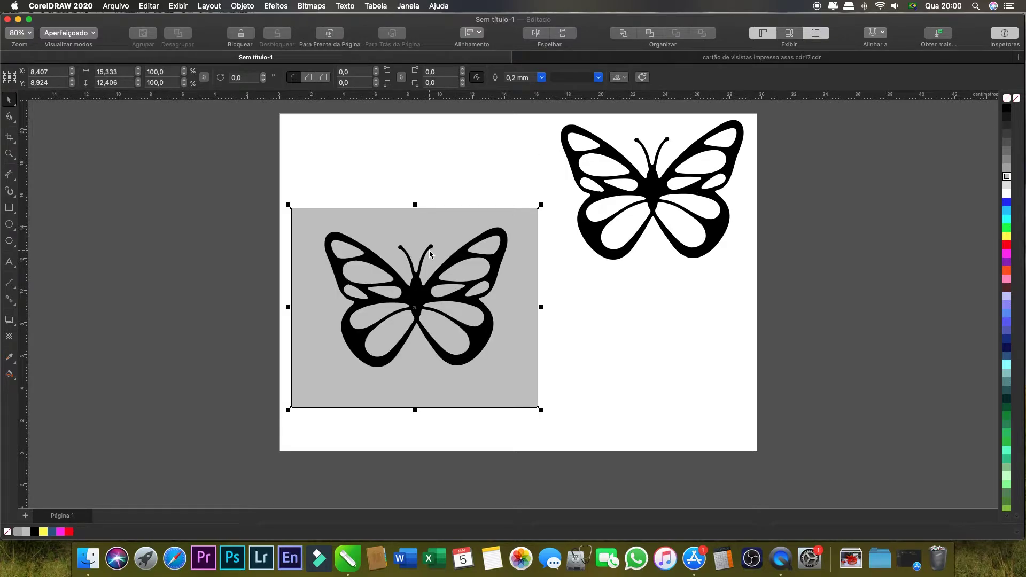
Try to cut the butterfly's shape out of the grey rectangle with Simplify, and move the rectangle aside
left_click(416, 293)
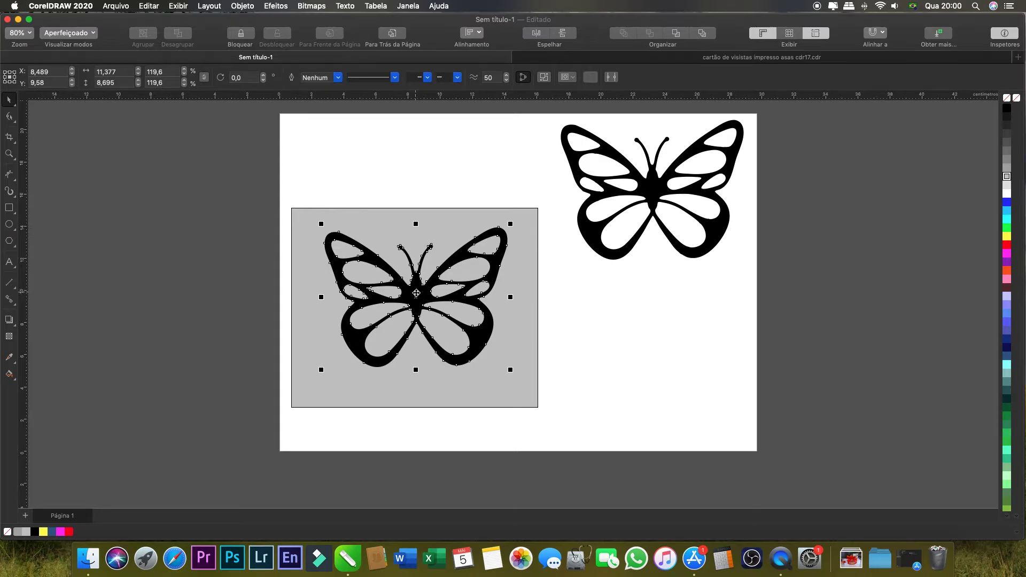
left_click(446, 223)
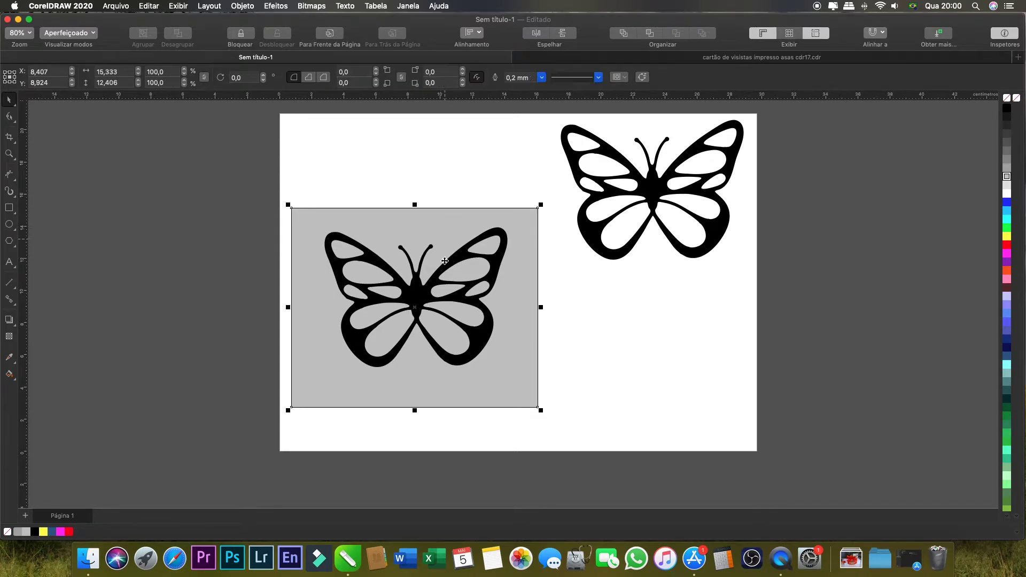
left_click(418, 296)
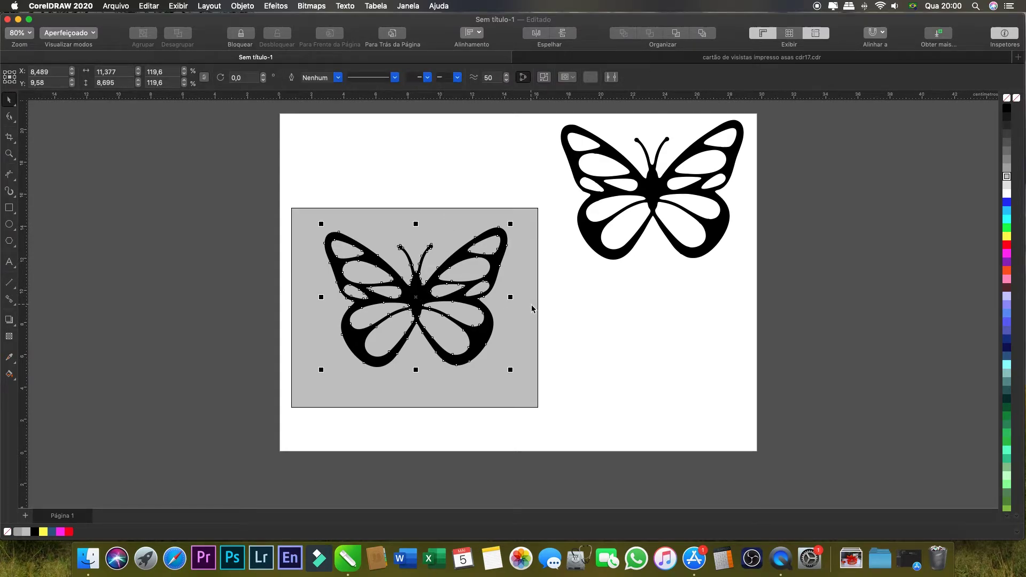
left_click(453, 219)
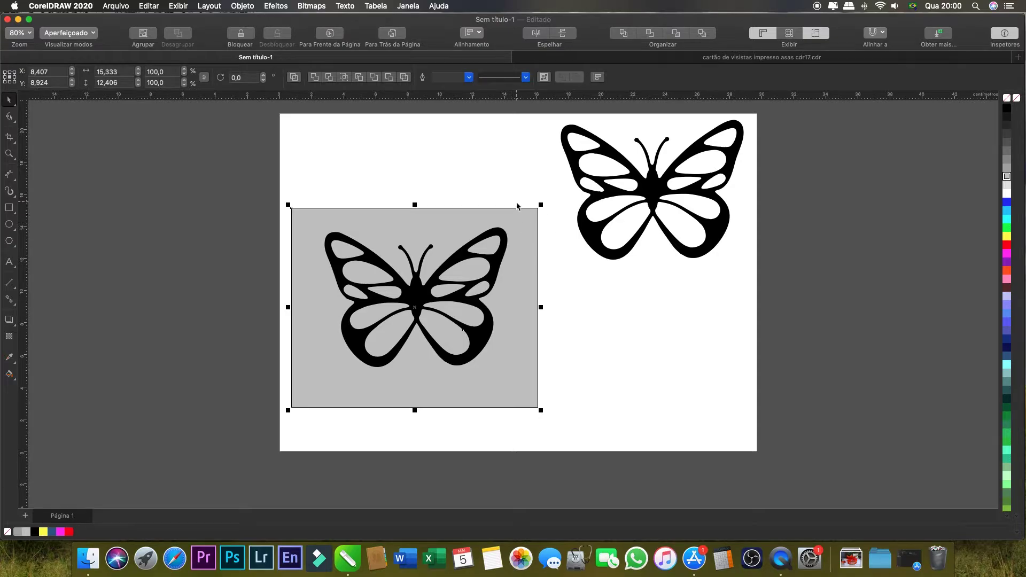
left_click(360, 78)
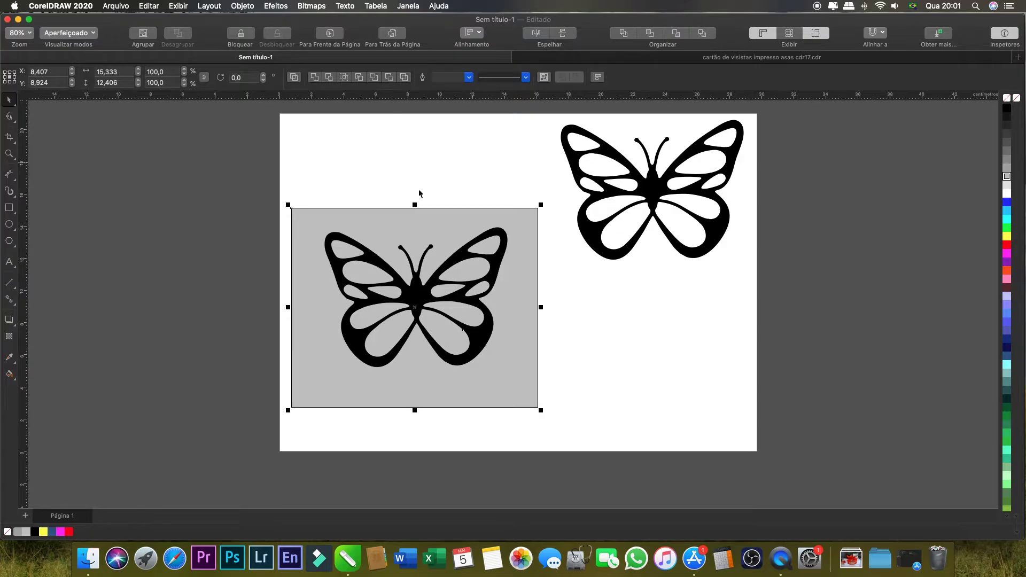
left_click(447, 227)
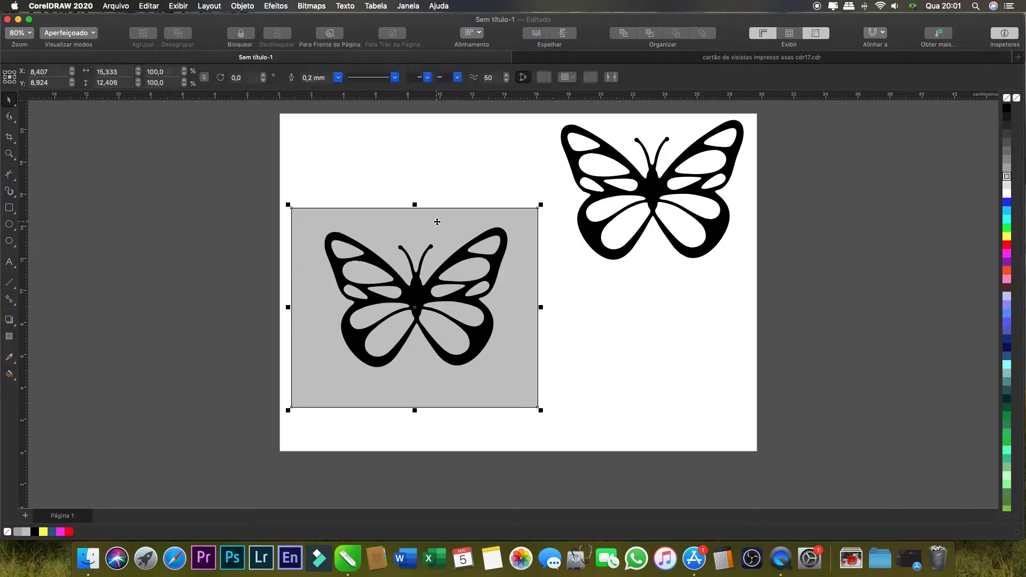
left_click_drag(437, 222, 847, 258)
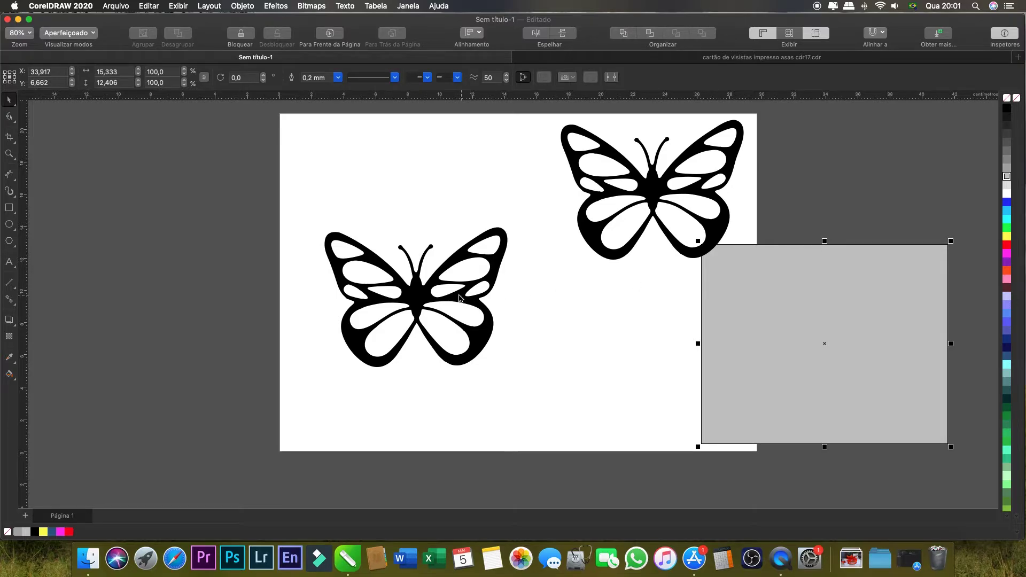
Reposition the grey rectangle and center the butterfly over it, and cut the butterfly's shape out of the rectangle with Simplify
left_click_drag(423, 300, 90, 231)
left_click_drag(811, 305, 344, 263)
left_click_drag(83, 231, 346, 301)
left_click(387, 239, "shift")
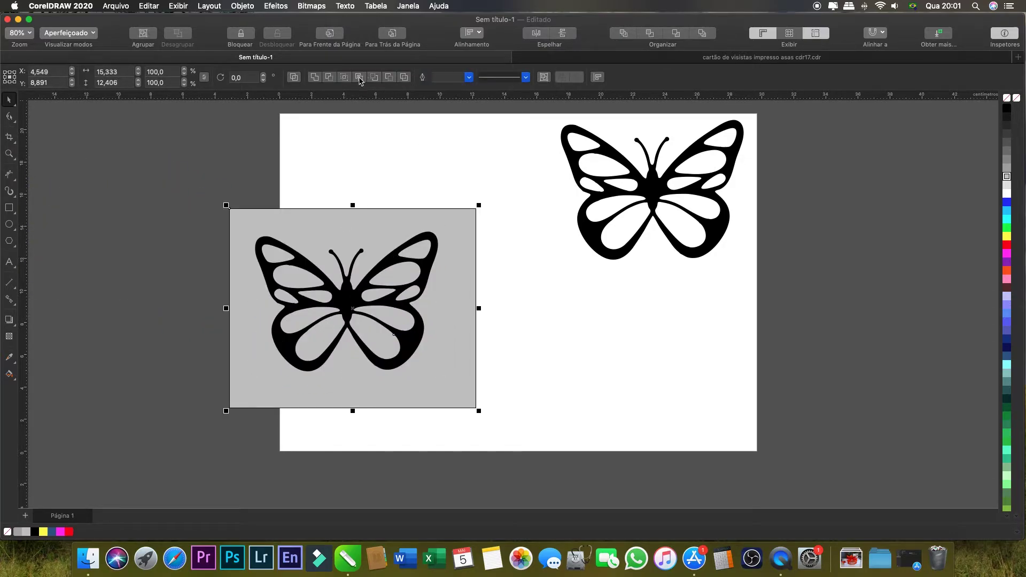
left_click(374, 187)
Move the black butterfly to about X 23.2, Y 5.7 cm, and the cut-out rectangle to about X -2.1, Y 9.2 cm
left_click(347, 299)
left_click_drag(347, 299, 647, 357)
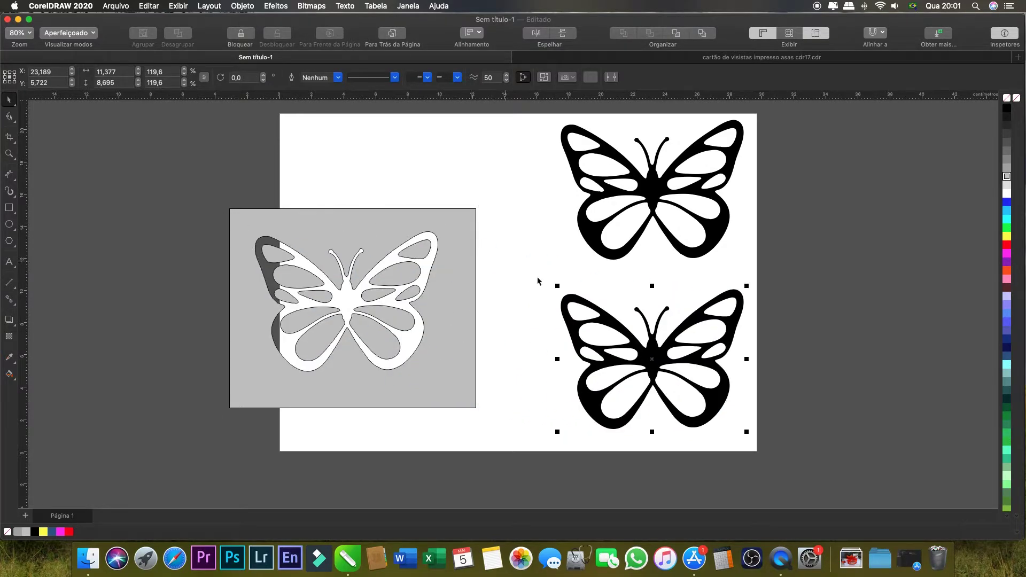
left_click(391, 219)
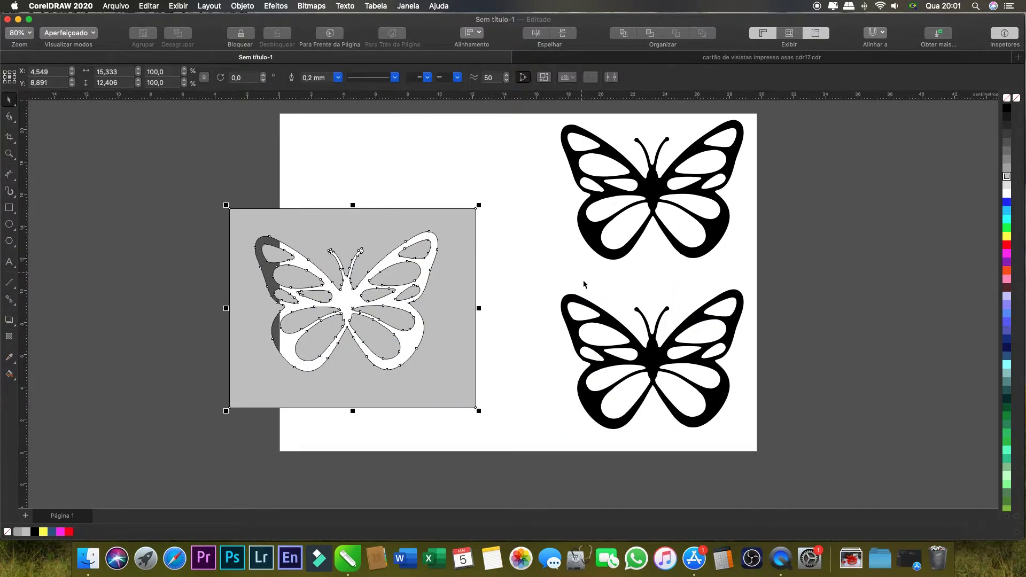
left_click_drag(386, 217, 271, 213)
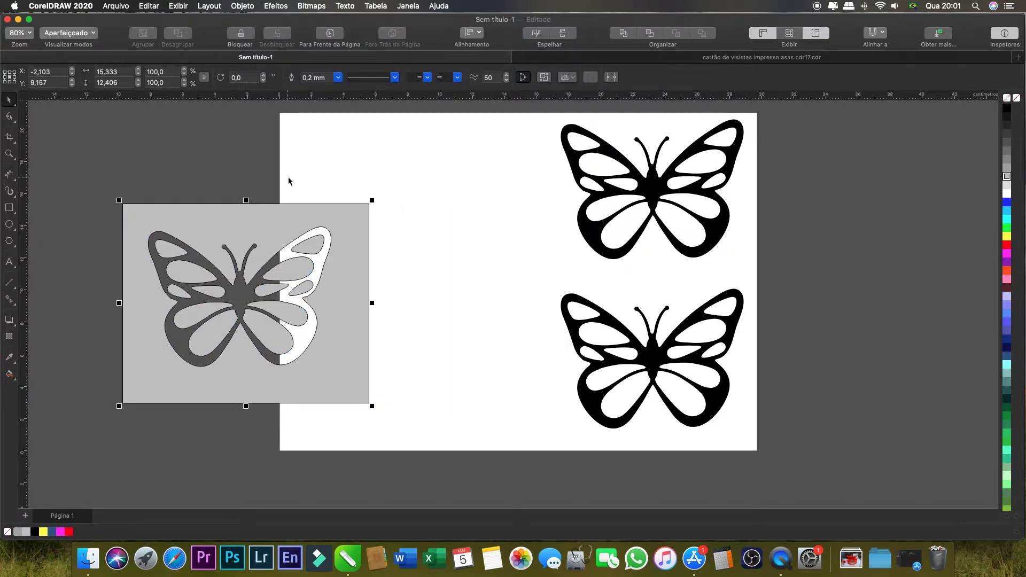
Break the cut-out rectangle apart and delete its outer rectangle piece
scroll(291, 177, "down", 1)
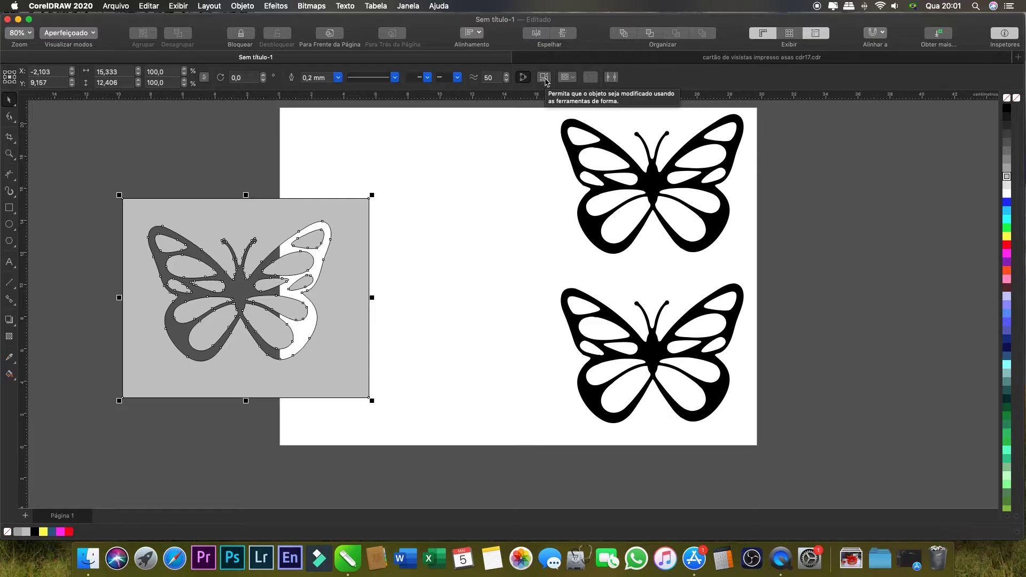
left_click(544, 77)
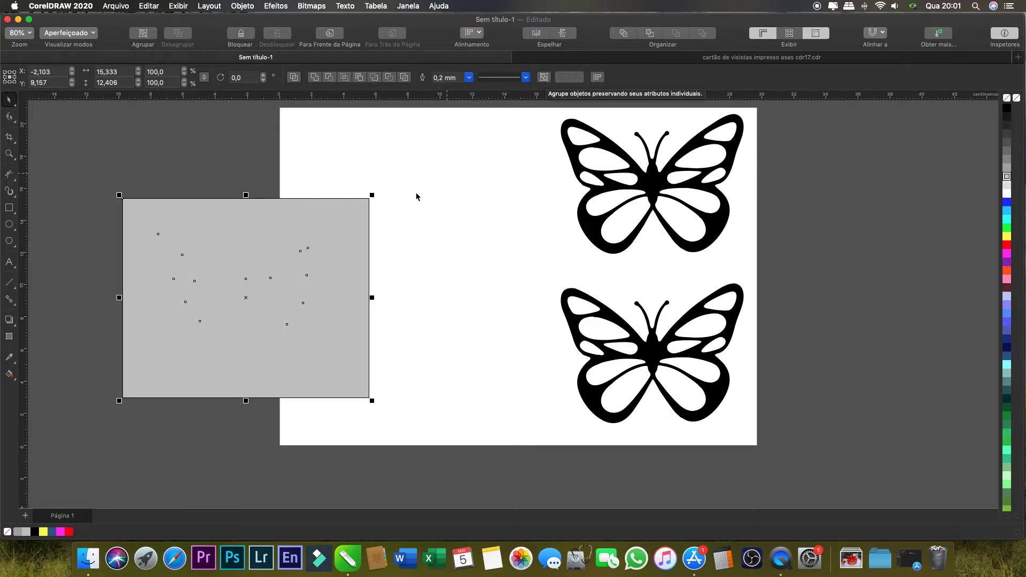
left_click(275, 216)
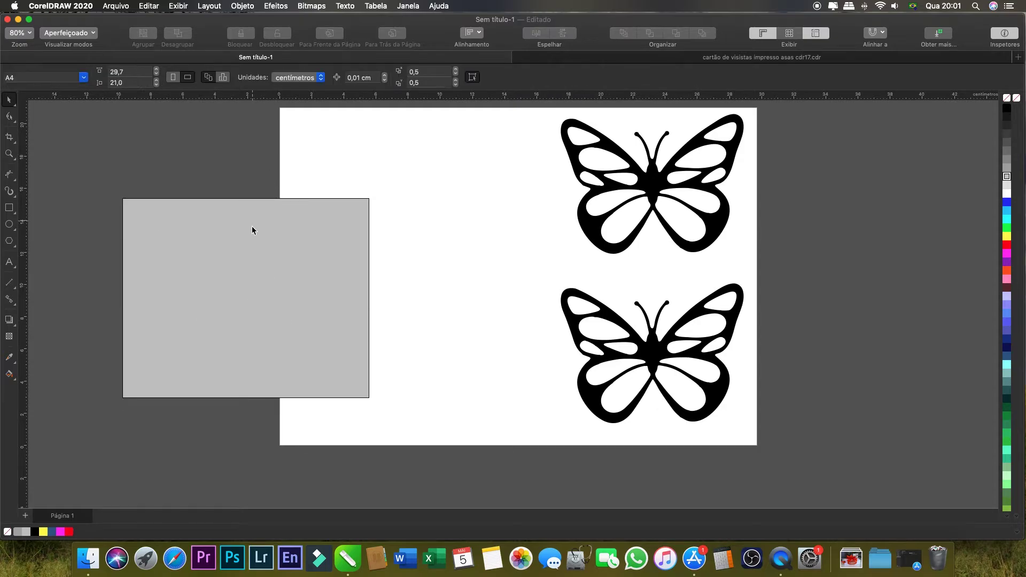
left_click_drag(218, 224, 461, 275)
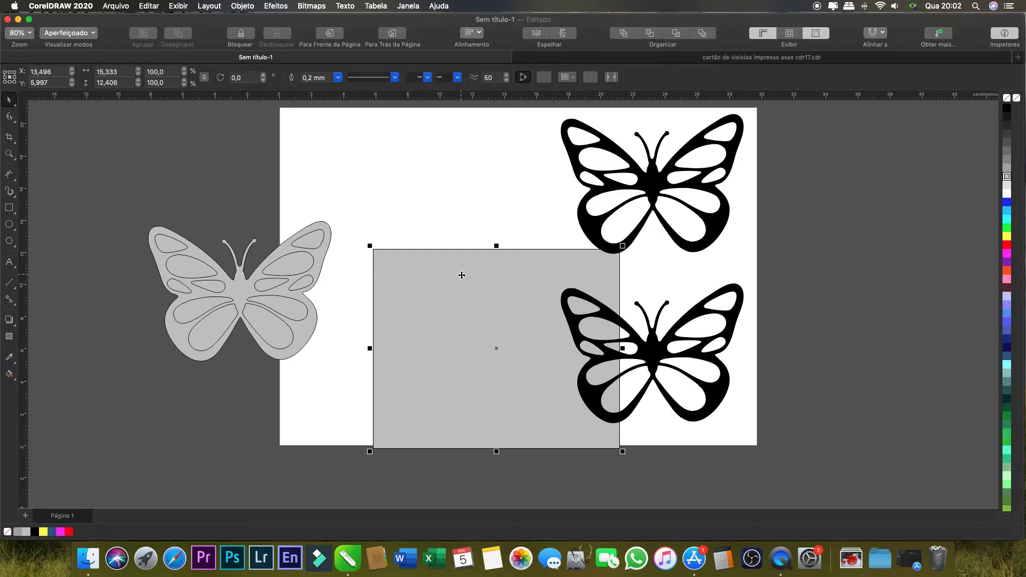
key("Delete")
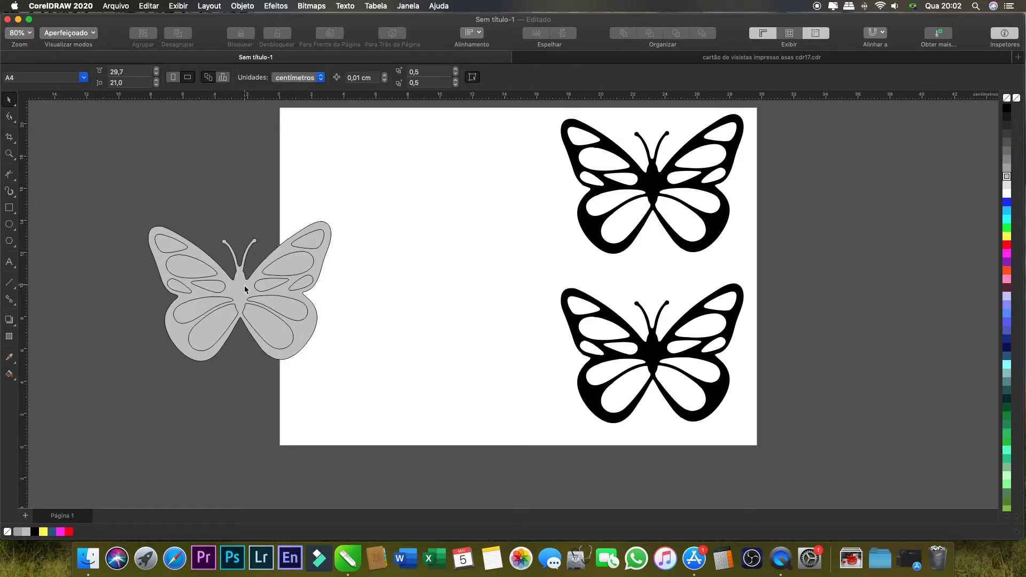
Separate the grey silhouette from the wing-opening pieces, placing the silhouette at about X 6.5, Y 11.3 cm and the pieces left of the page
left_click(245, 290)
scroll(243, 287, "left", 1)
left_click_drag(243, 287, 445, 304)
left_click_drag(123, 210, 332, 361)
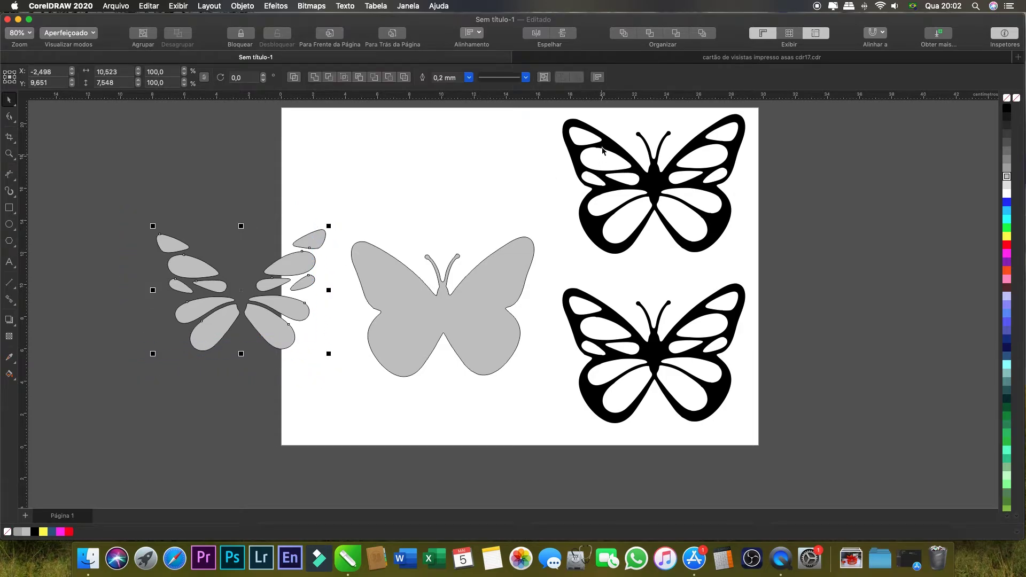
left_click_drag(286, 265, 176, 287)
left_click_drag(456, 316, 418, 254)
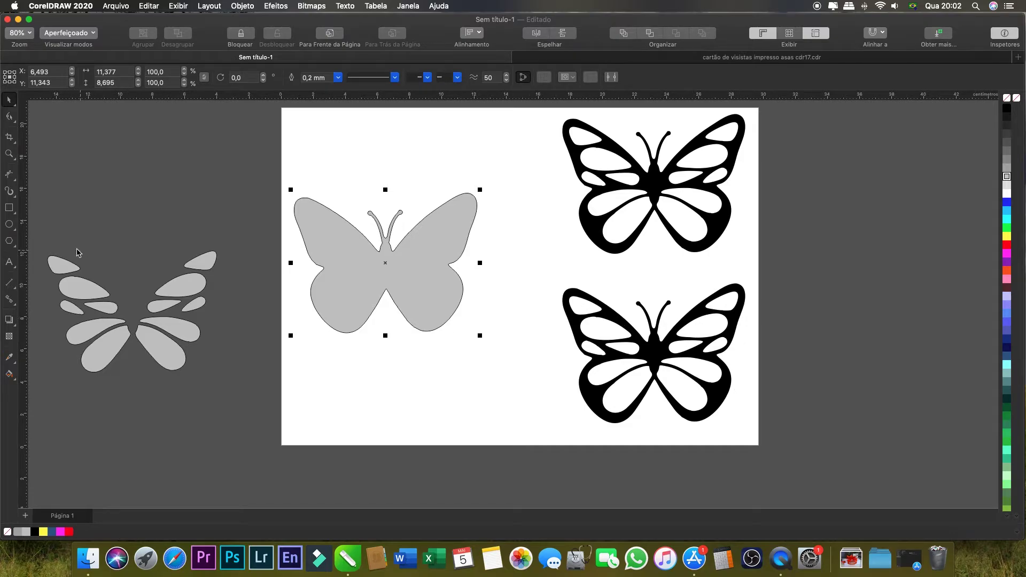
Select all the grey wing-opening pieces left of the page and delete them
left_click_drag(41, 243, 263, 406)
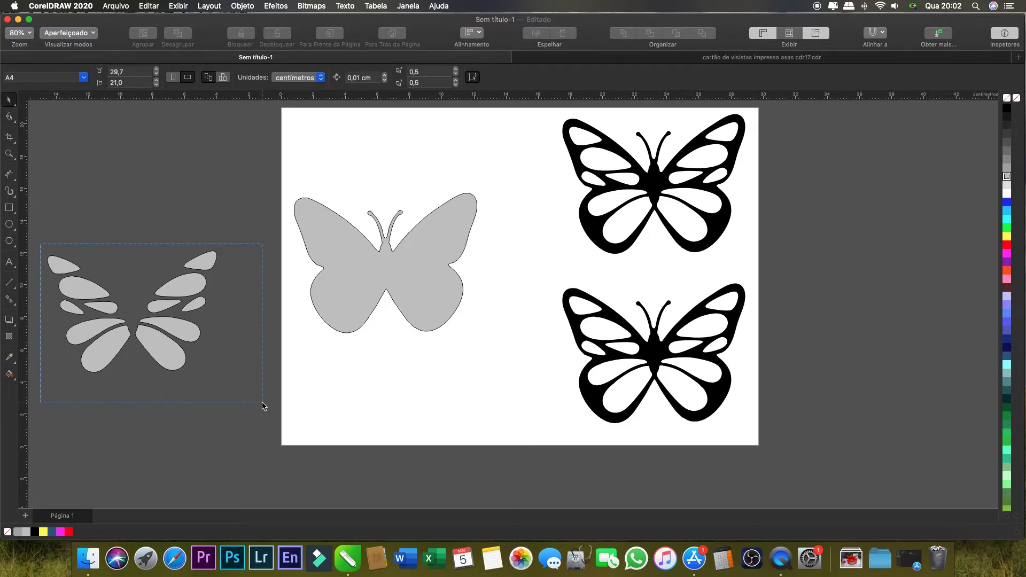
left_click(201, 260)
left_click(182, 287)
left_click(167, 307)
left_click(195, 305)
left_click(167, 350)
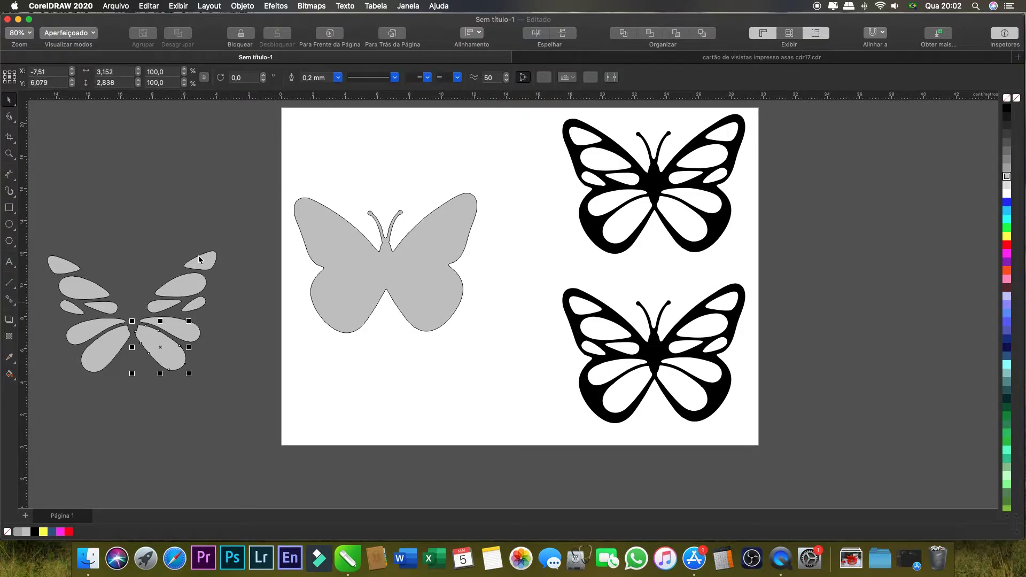
left_click_drag(290, 172, 487, 343)
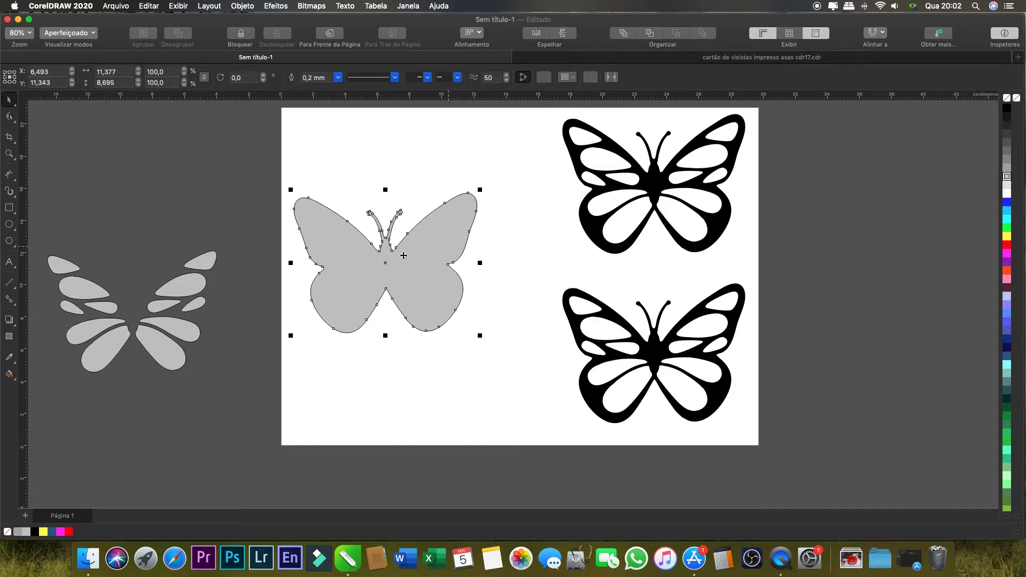
left_click_drag(41, 234, 226, 386)
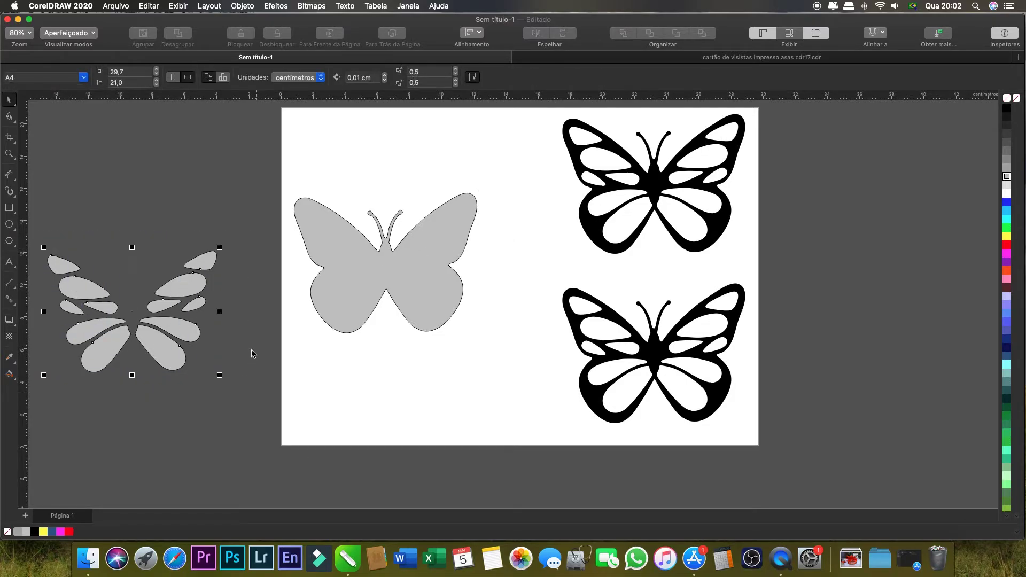
key("Delete")
left_click(354, 281)
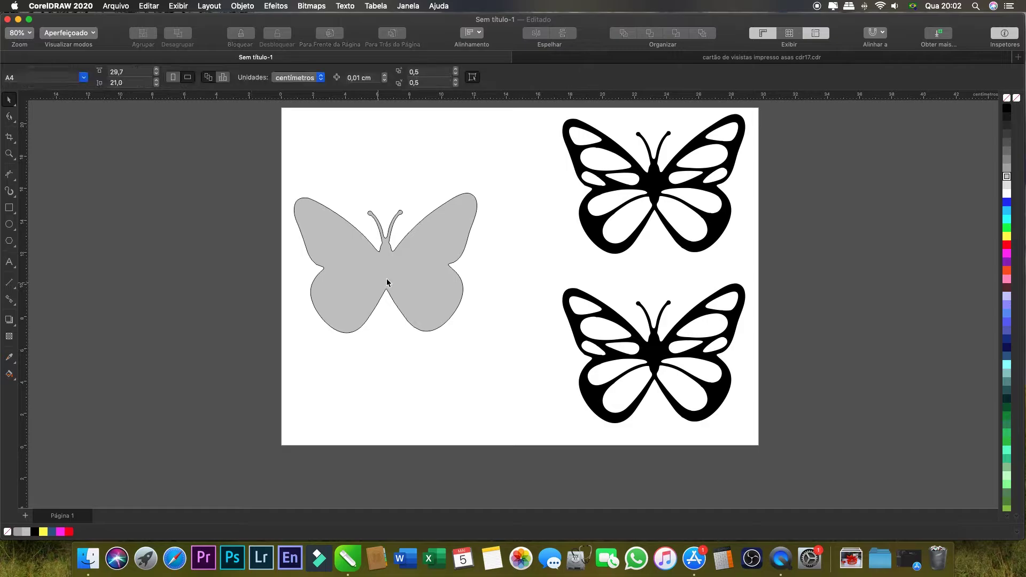
left_click(500, 180)
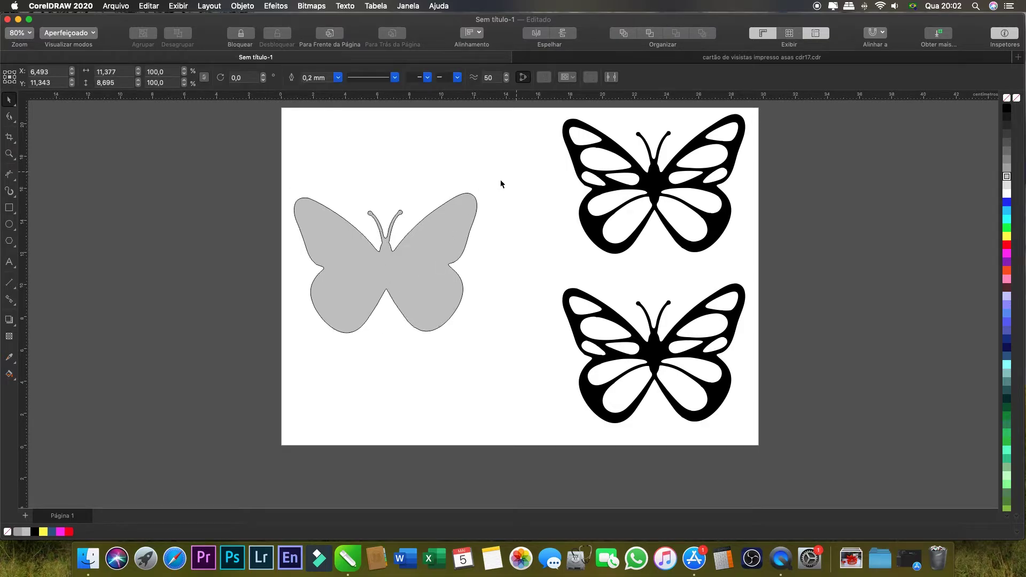
left_click(414, 253)
left_click(453, 155)
Apply a linear gradient fill to the grey butterfly silhouette and set its starting color to orange-red from the RGB palette
left_click(420, 255)
left_click(9, 375)
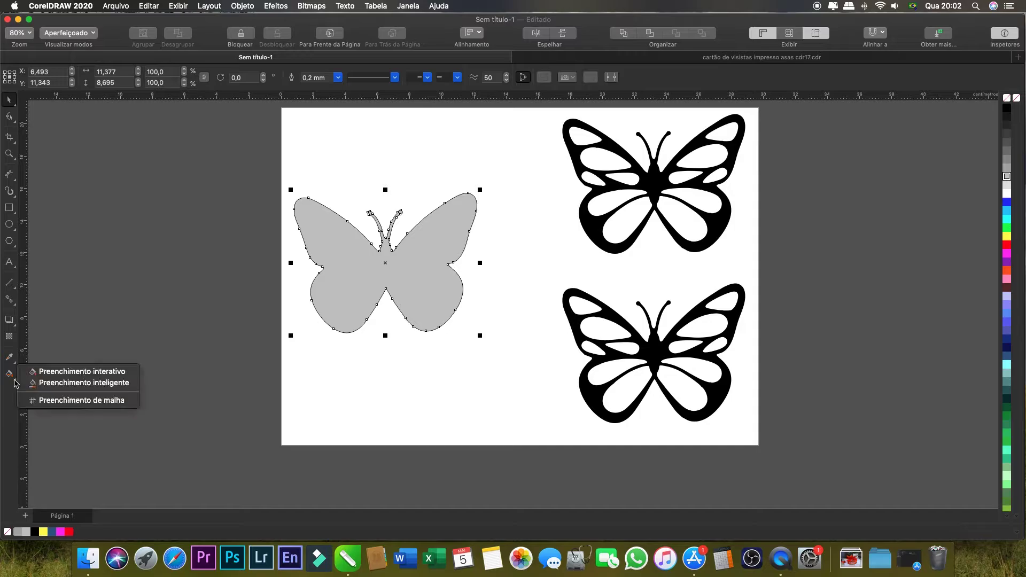
left_click(97, 376)
left_click(40, 77)
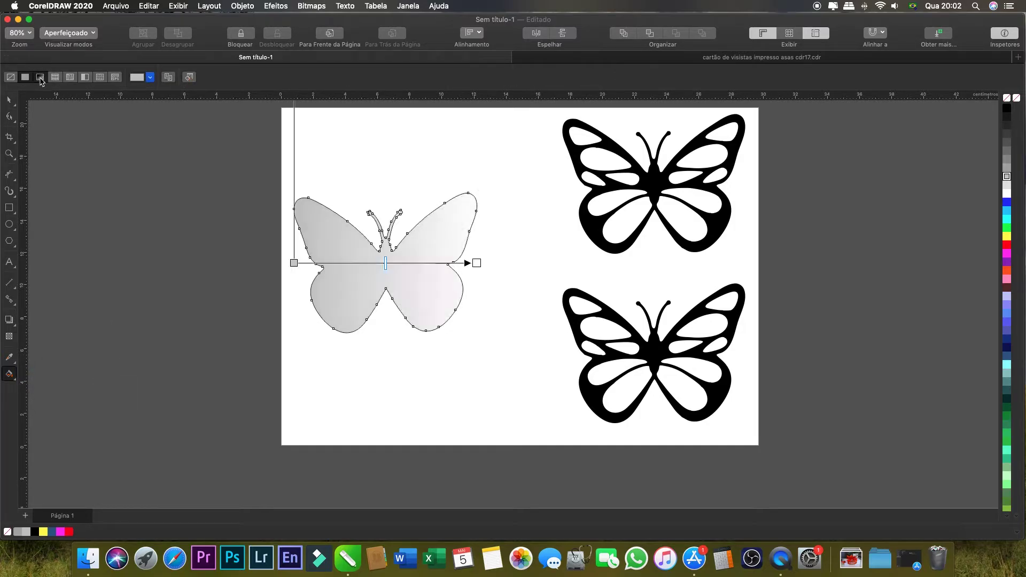
left_click(292, 264)
left_click(274, 277)
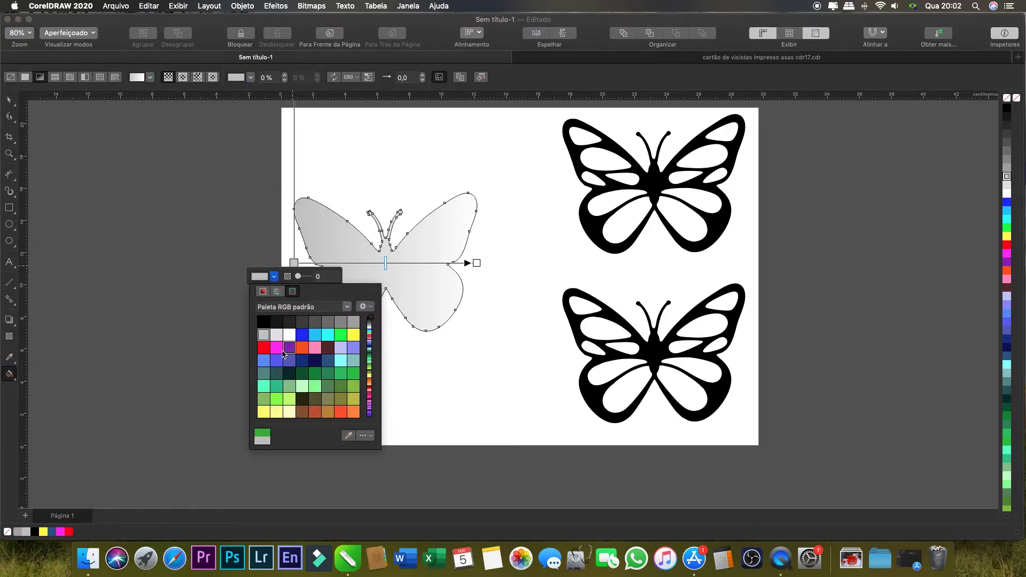
left_click(340, 412)
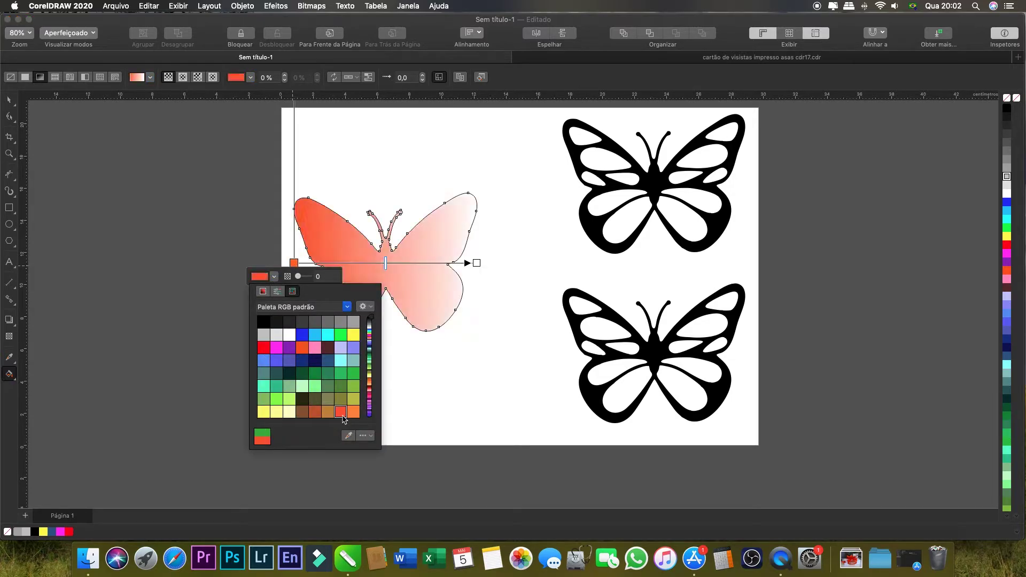
Set the end color of the silhouette's gradient to yellow, #FFFF00
left_click(477, 263)
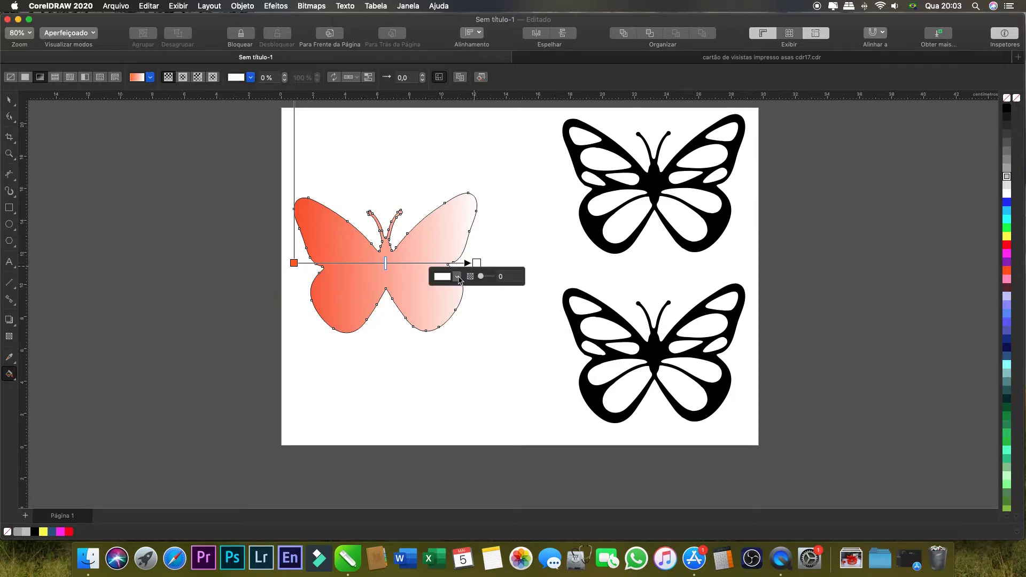
left_click(457, 277)
left_click(457, 277)
left_click(457, 277)
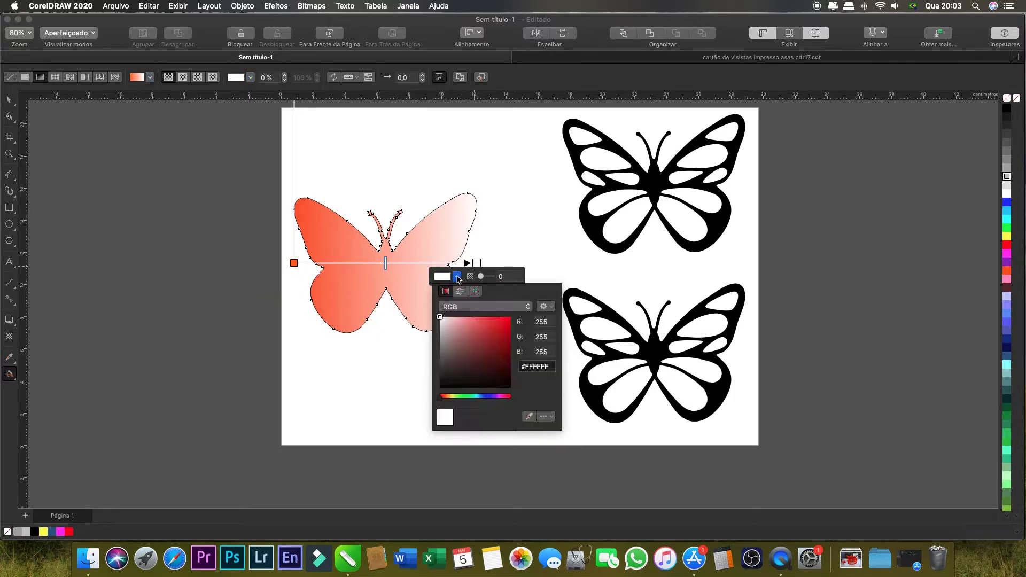
left_click_drag(442, 398, 450, 398)
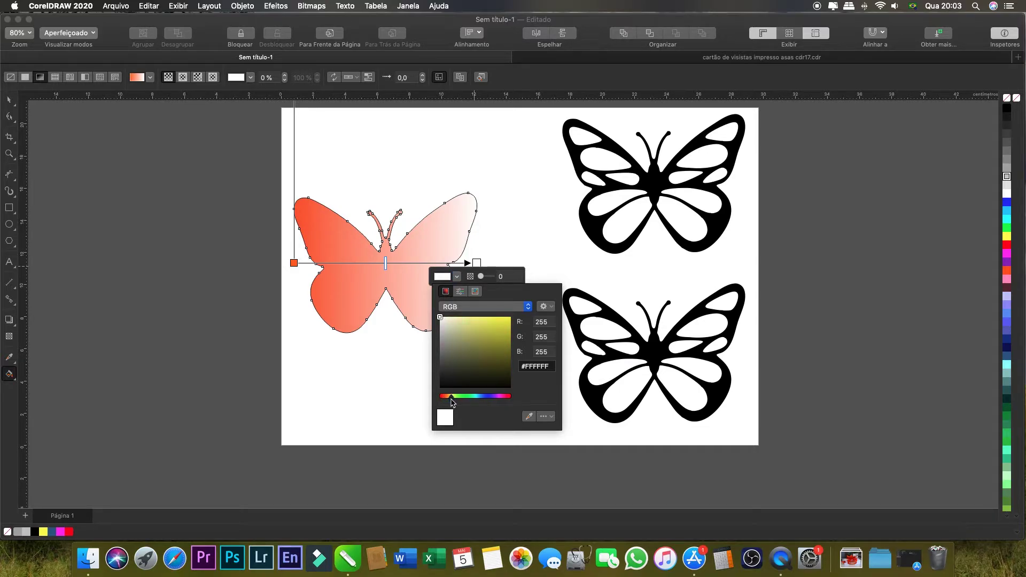
left_click_drag(509, 327, 526, 315)
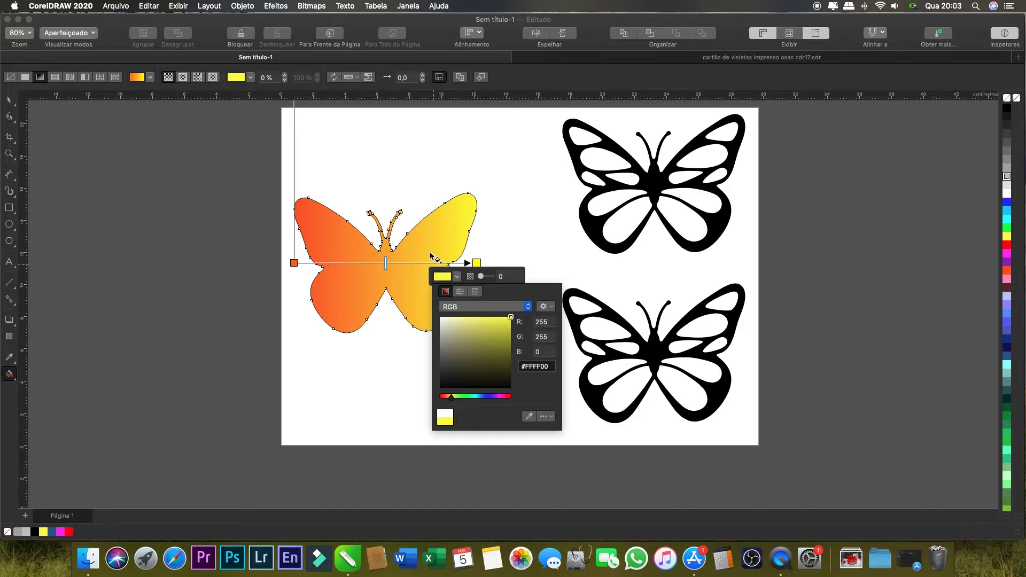
Add a middle color node at 53% to the silhouette's gradient and make it bright green
double_click(391, 263)
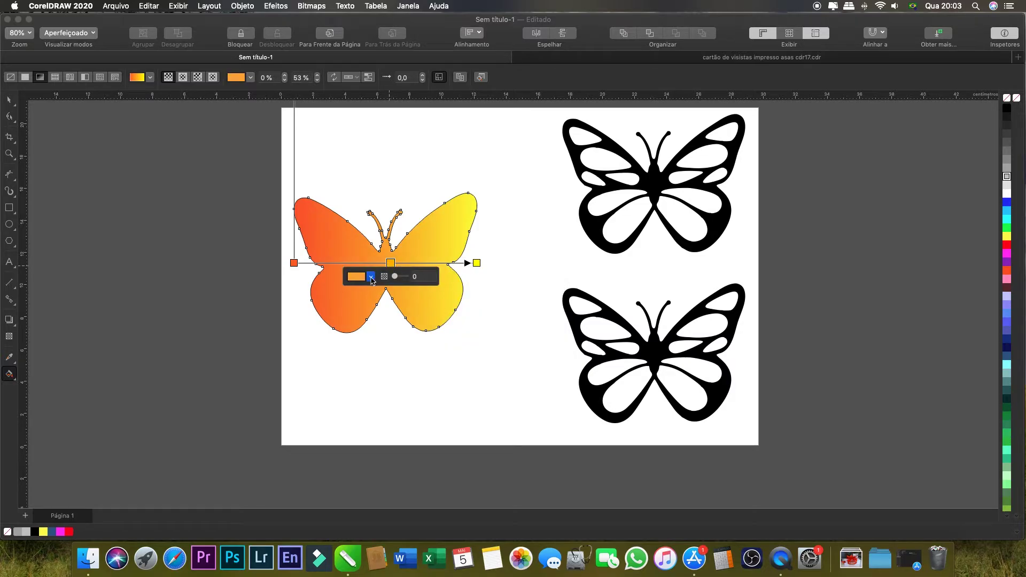
left_click(371, 276)
left_click_drag(362, 397, 397, 400)
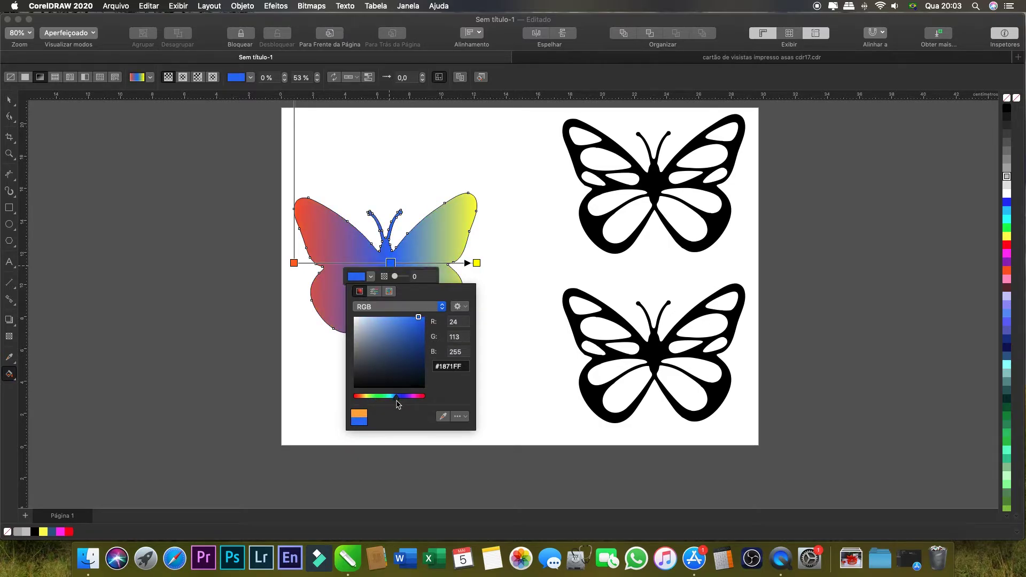
left_click_drag(396, 398, 379, 398)
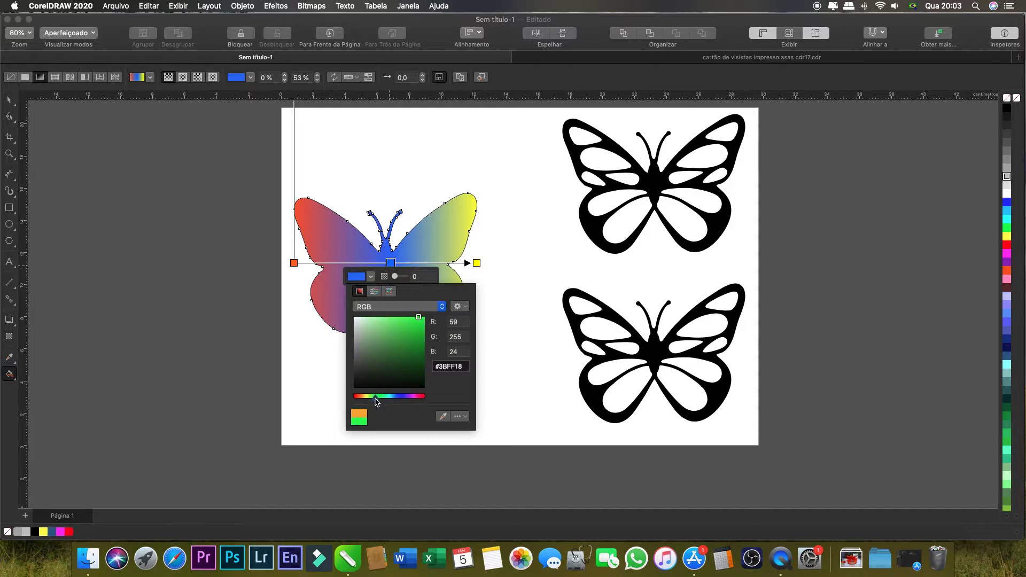
left_click(8, 100)
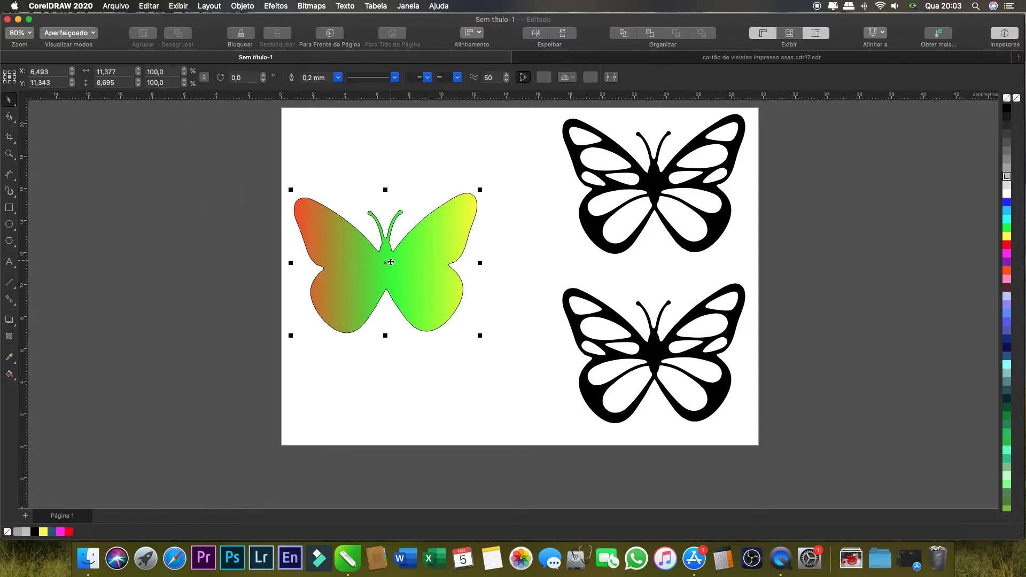
Move the gradient silhouette to about X 9.9, Y 11.4 cm and remove its outline
left_click_drag(411, 262, 466, 260)
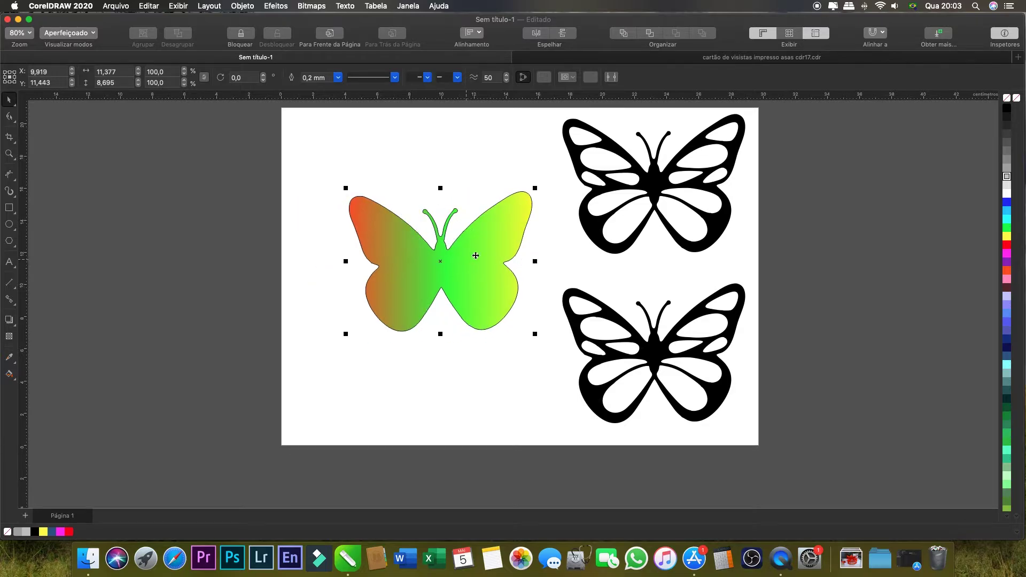
right_click(1006, 97)
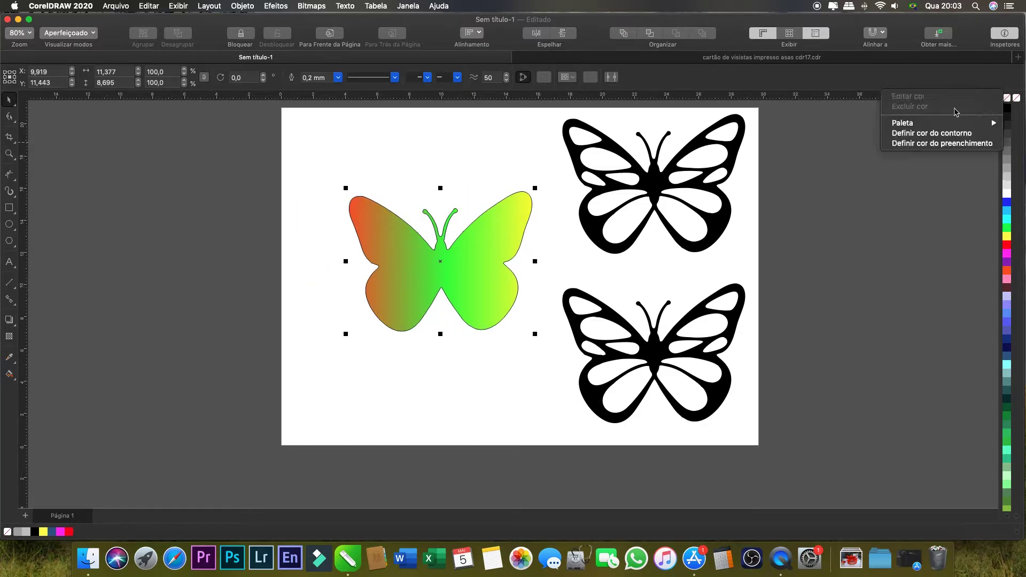
left_click(931, 133)
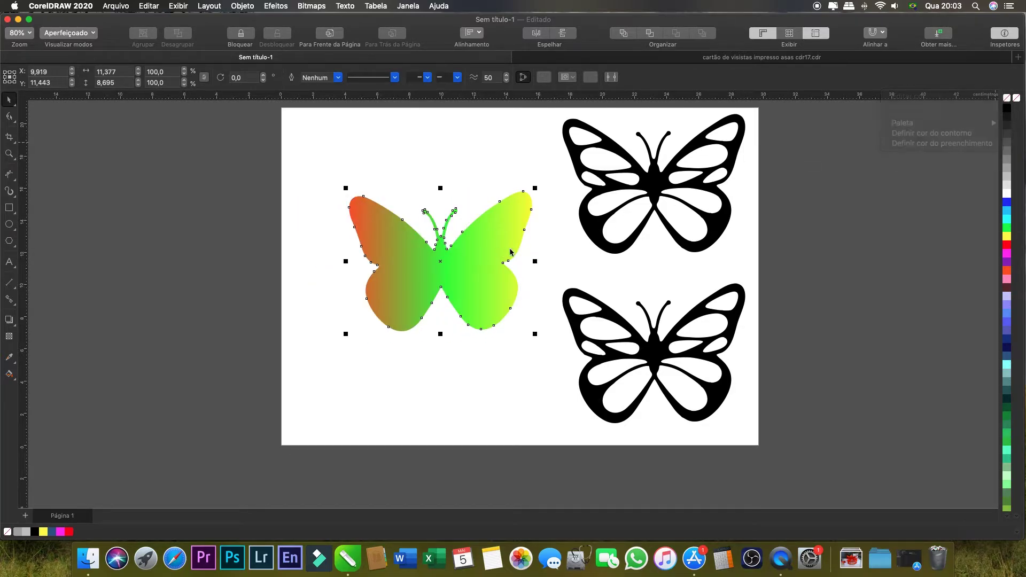
Place the gradient silhouette behind the upper black butterfly, and move both together to about X 7.4, Y 16.2 cm
left_click_drag(480, 252, 690, 178)
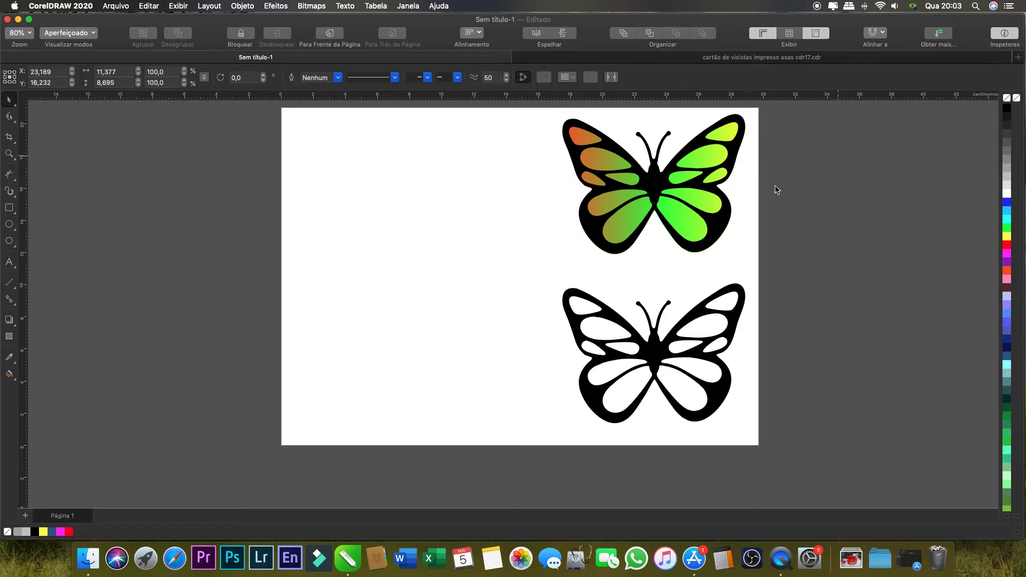
left_click(769, 189)
scroll(769, 190, "up", 1)
left_click_drag(534, 117, 773, 283)
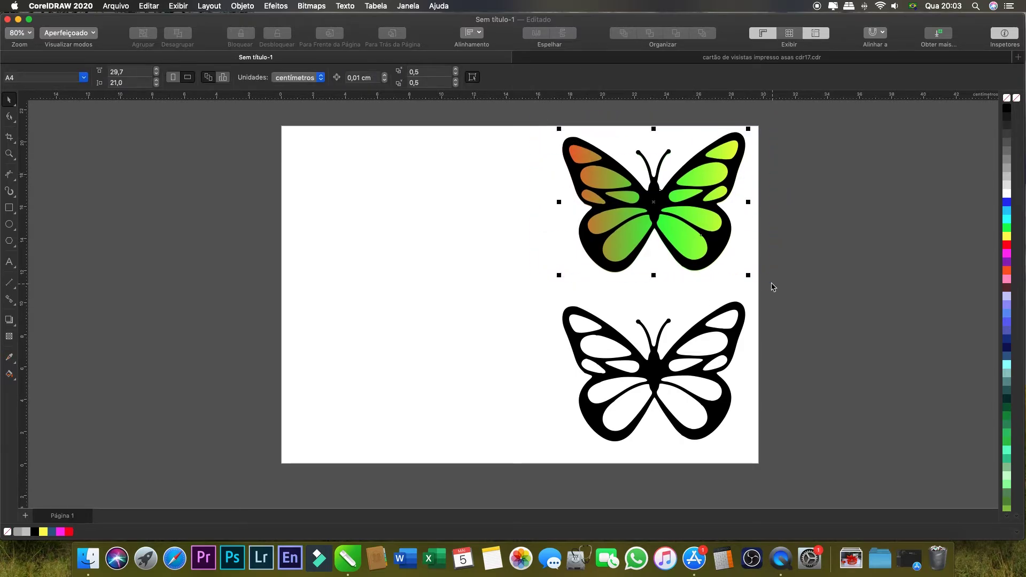
left_click_drag(696, 200, 442, 202)
left_click(533, 191)
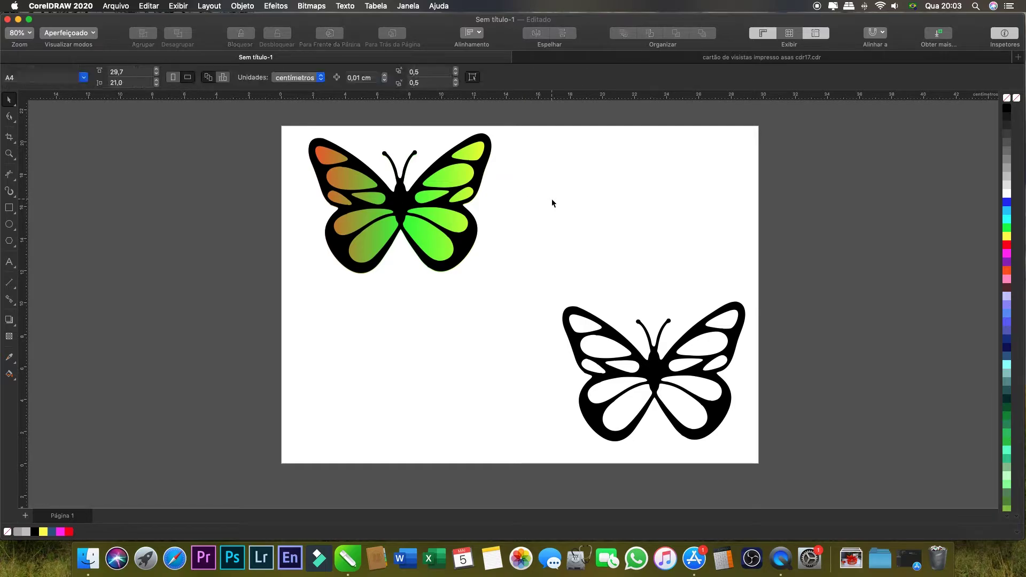
Move the uncolored black butterfly up beside the colored one, to about X 22.3, Y 15.9 cm
scroll(537, 267, "up", 1)
left_click_drag(534, 272, 748, 475)
left_click_drag(658, 372, 642, 209)
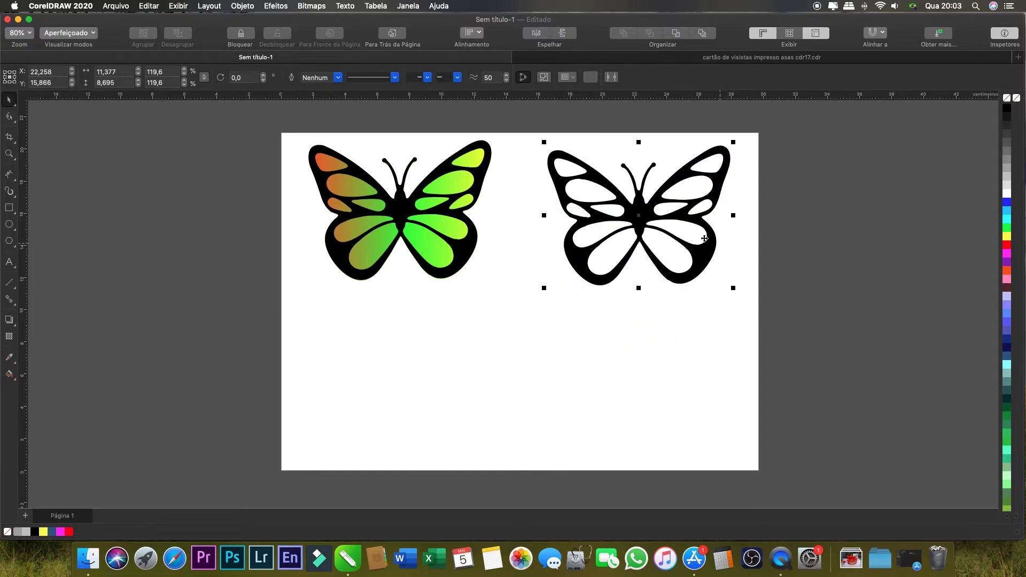
Duplicate the gradient silhouette and place the copy below the colored butterfly at about X 8.2, Y 6.3 cm
left_click(429, 240)
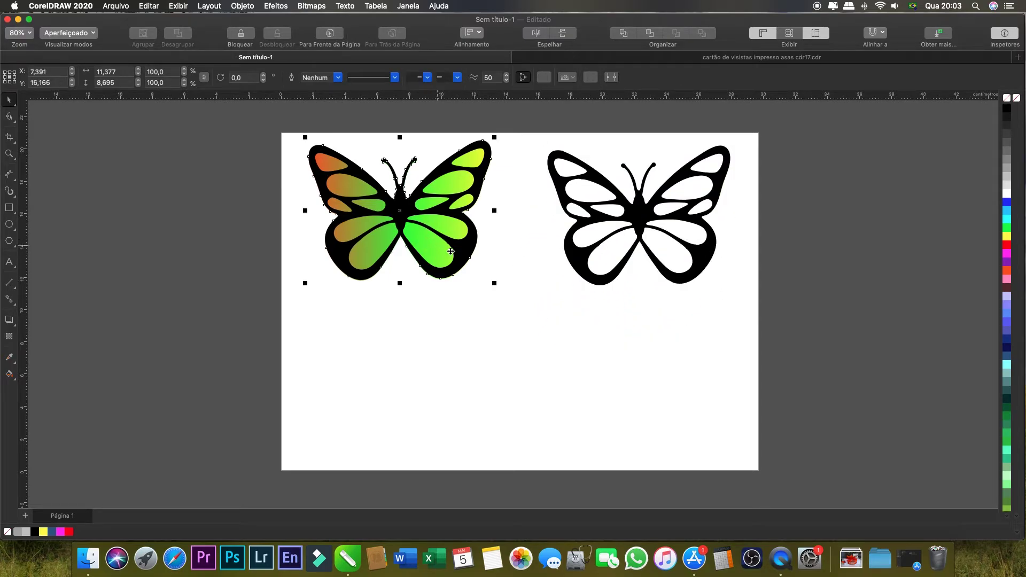
key("super+Home")
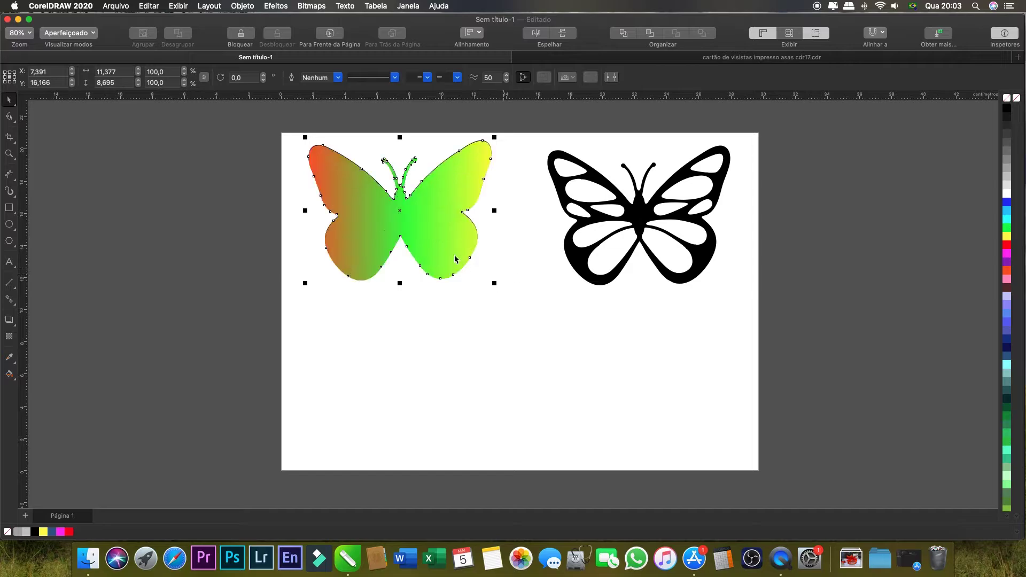
left_click_drag(424, 229, 451, 366)
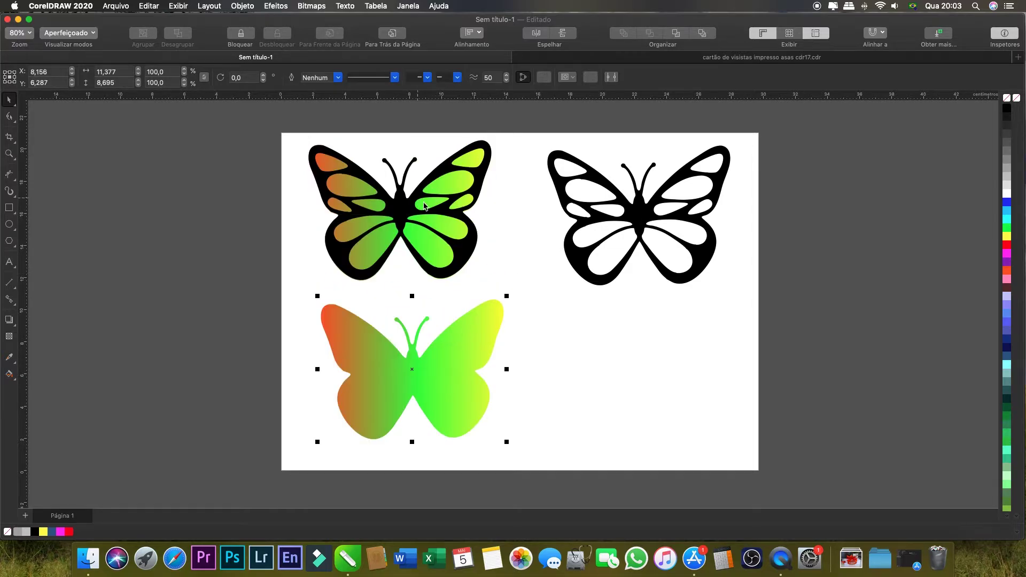
left_click(584, 336)
left_click(484, 373)
left_click(608, 347)
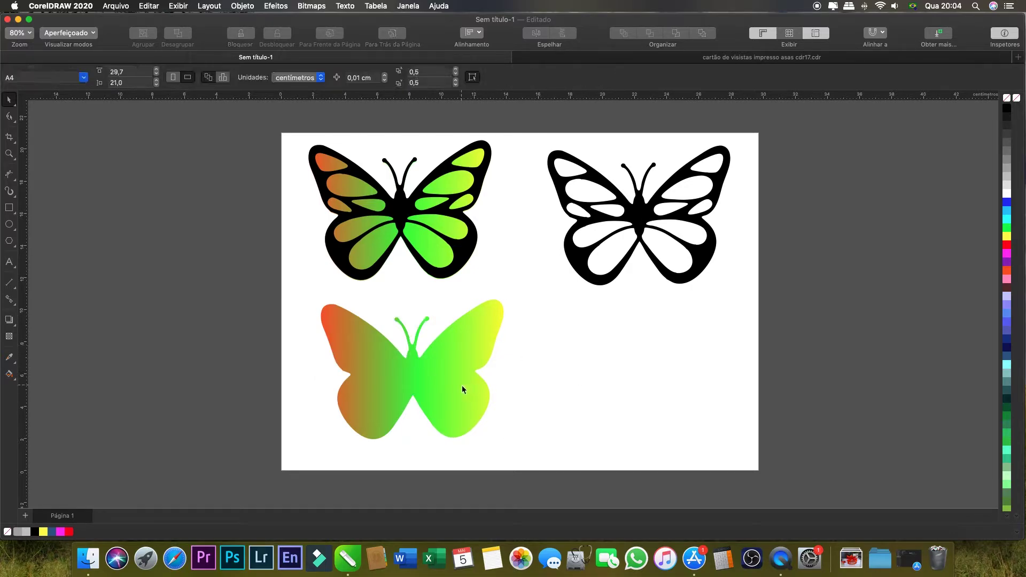
left_click(440, 377)
left_click(580, 345)
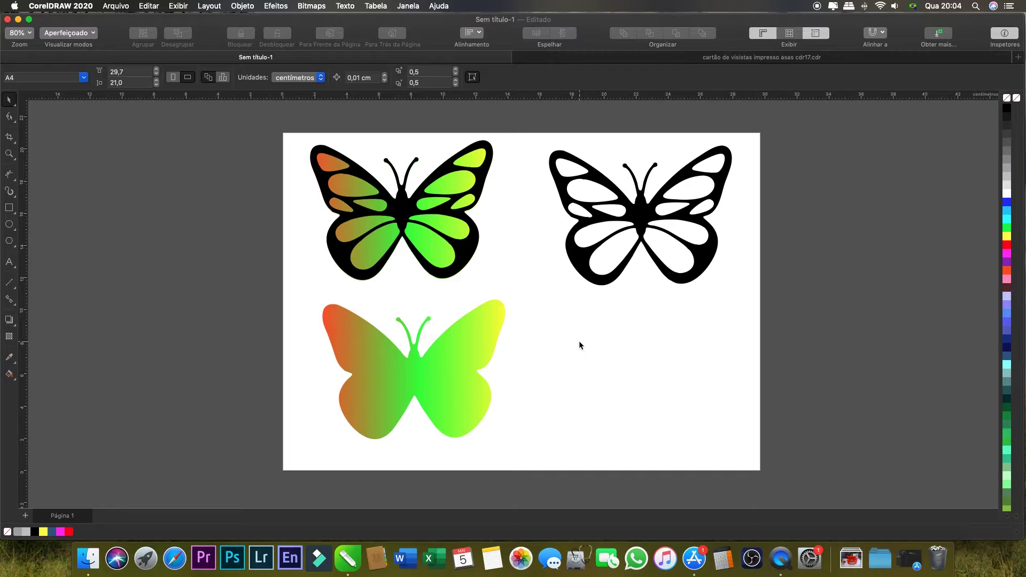
Import 4-47850_59-color-explosion-wallpapers-on-wallpaperplay-data-src.jpg from the desktop's Texturas folder and place it beside the page at about X 34.2, Y 10.9 cm
key("super+i")
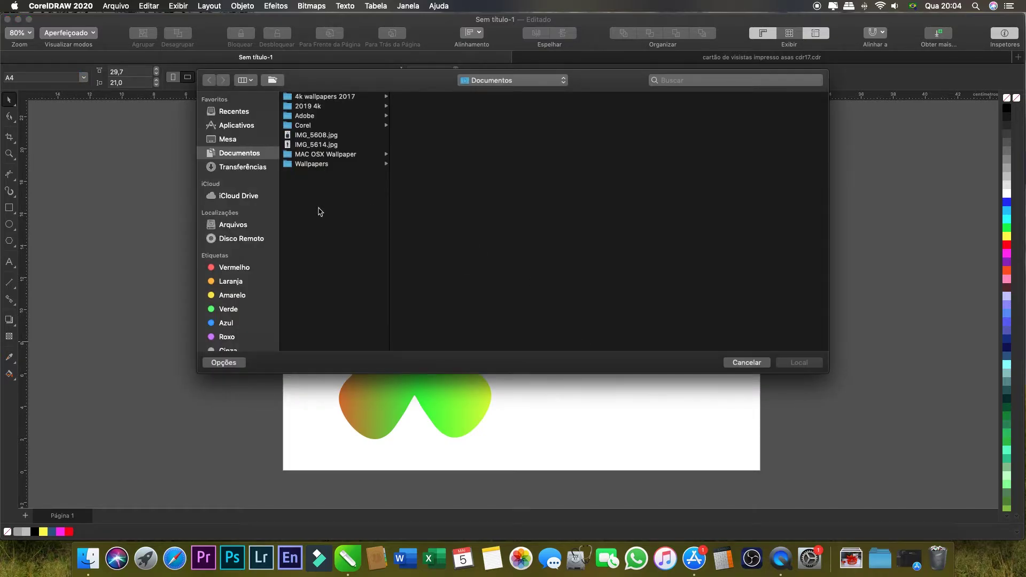
left_click(228, 140)
left_click(315, 116)
left_click(316, 146)
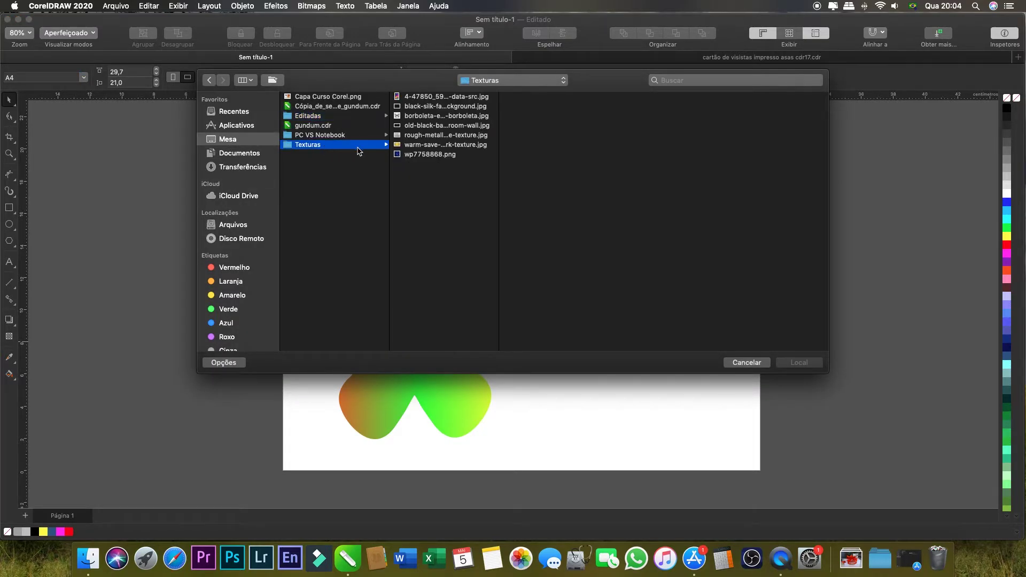
left_click(431, 98)
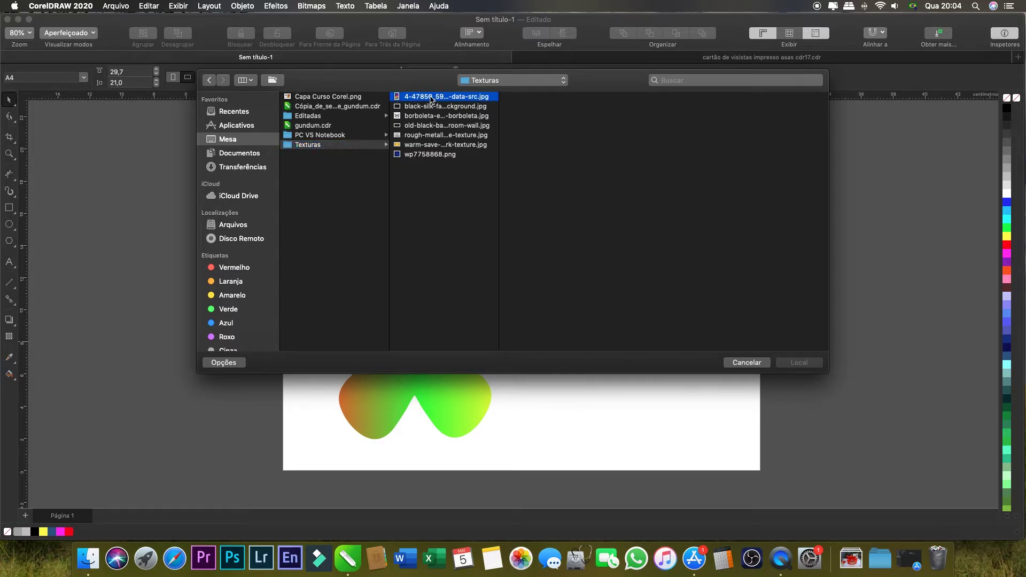
left_click(799, 363)
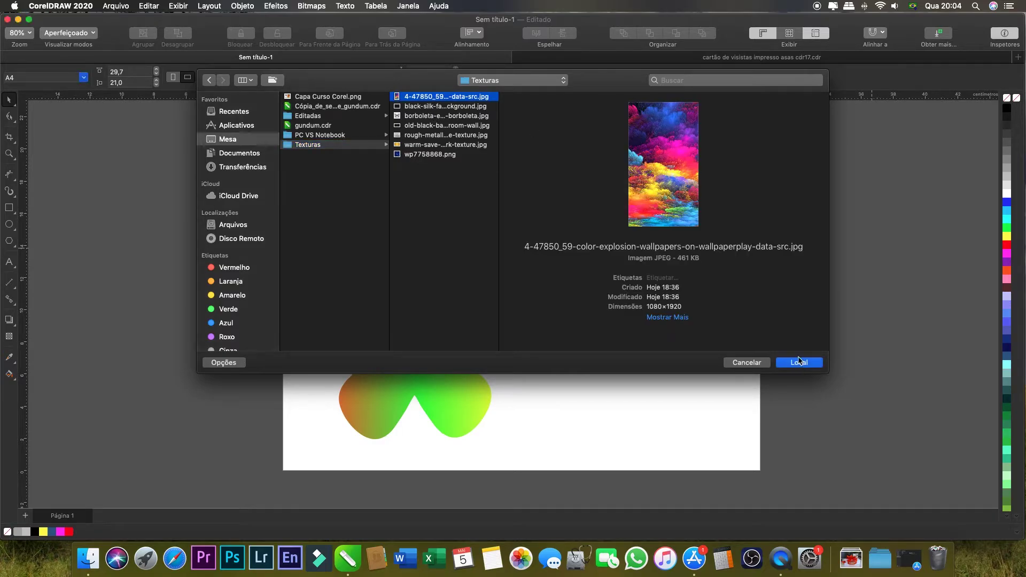
left_click(762, 167)
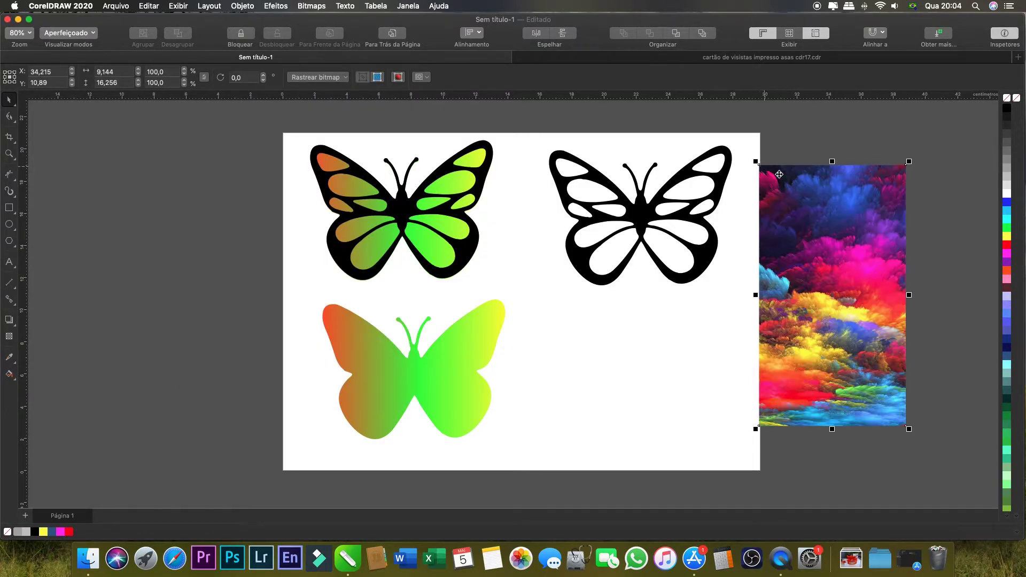
Move the imported color texture farther from the page, to about X 35.9, Y 10.8 cm
left_click_drag(818, 234, 841, 235)
left_click(854, 221)
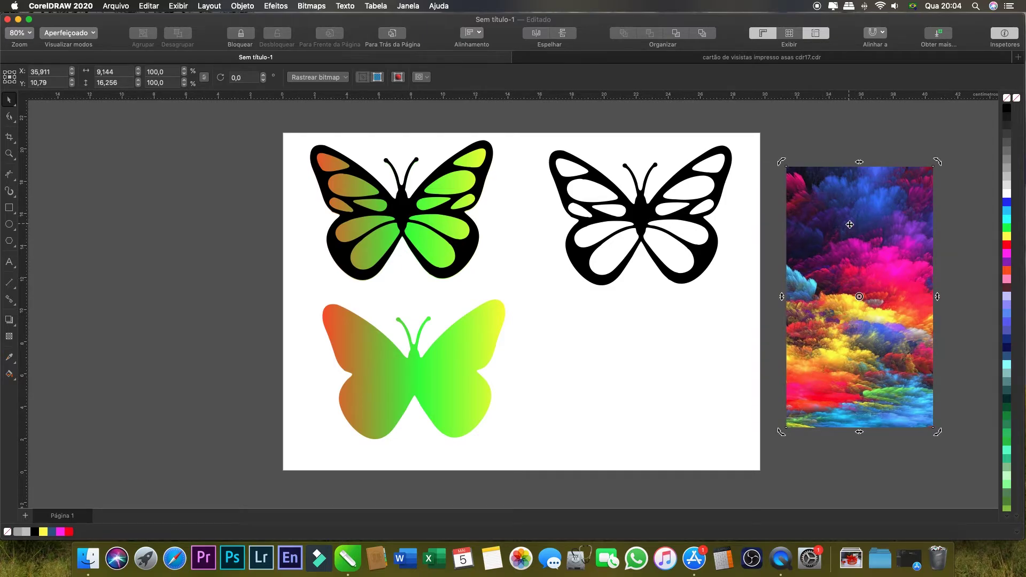
left_click(846, 152)
Apply a Gaussian blur with a radius of 63.2 pixels to the imported color texture
left_click(283, 7)
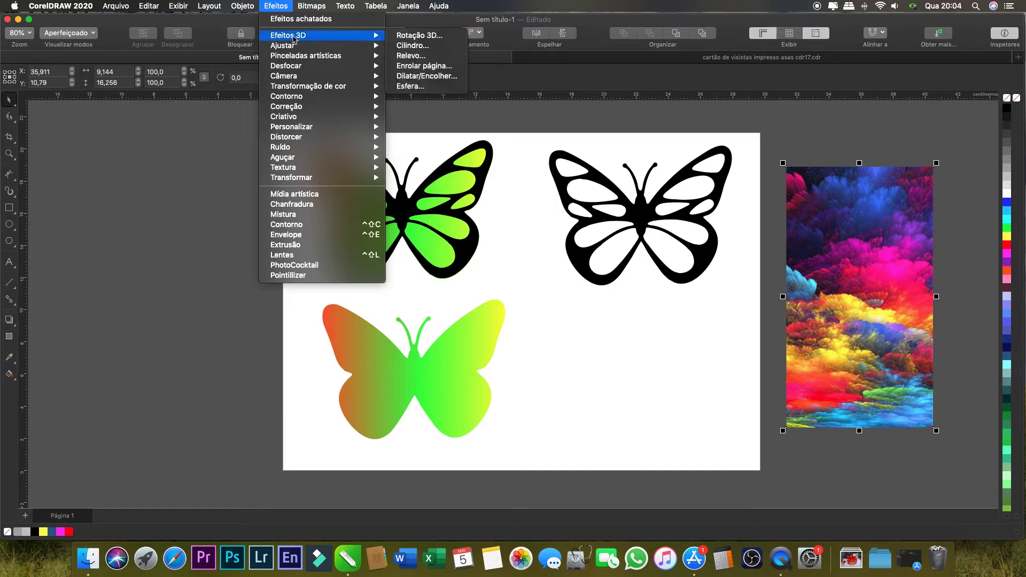
mouse_move(311, 49)
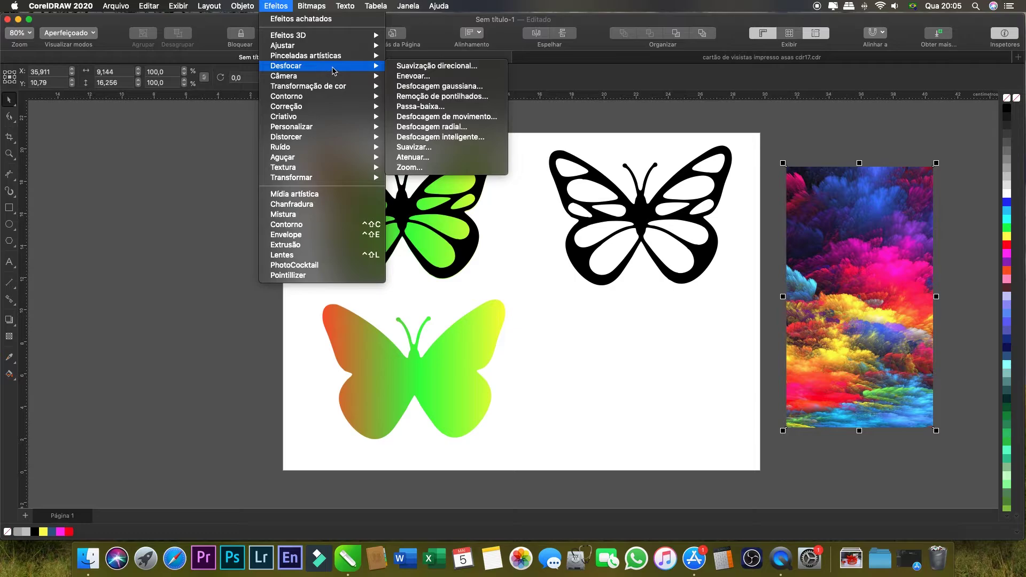
left_click(444, 89)
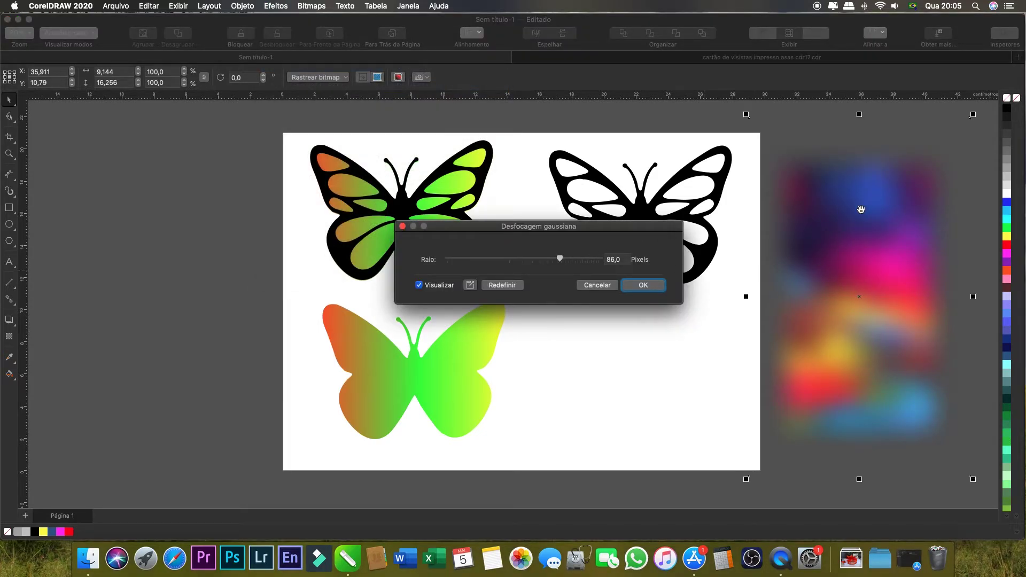
left_click_drag(561, 261, 545, 261)
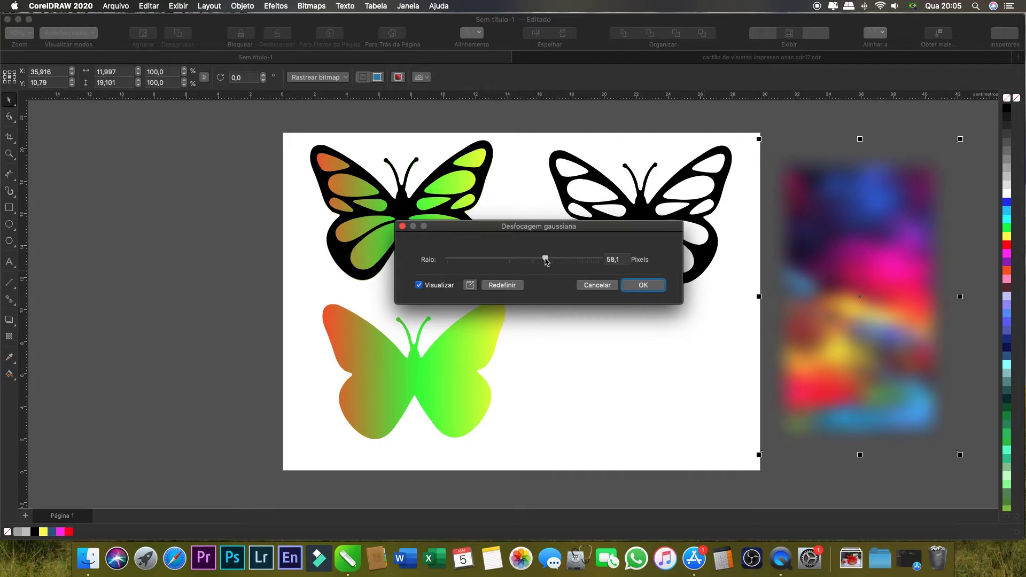
left_click_drag(546, 261, 550, 262)
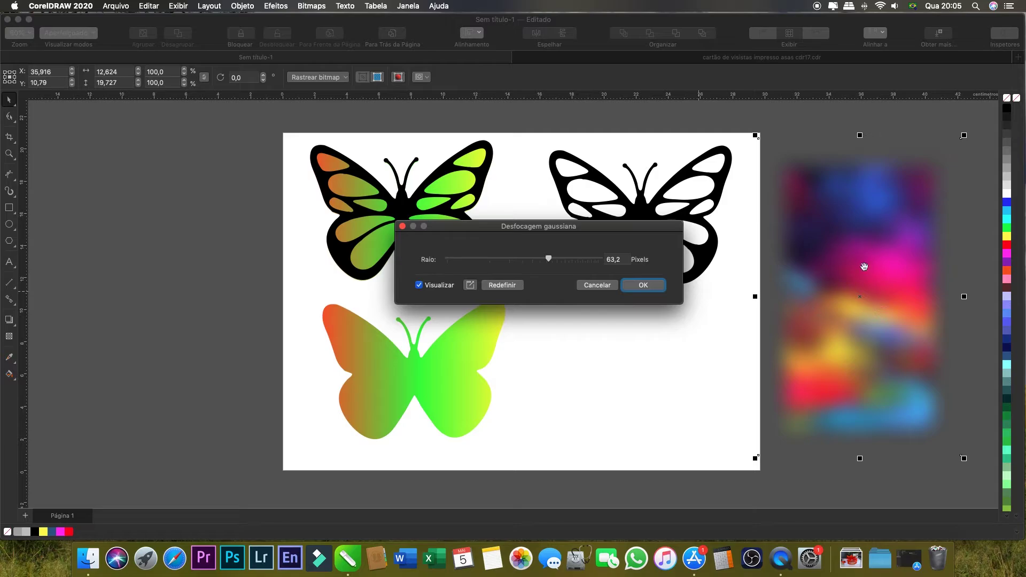
left_click(644, 286)
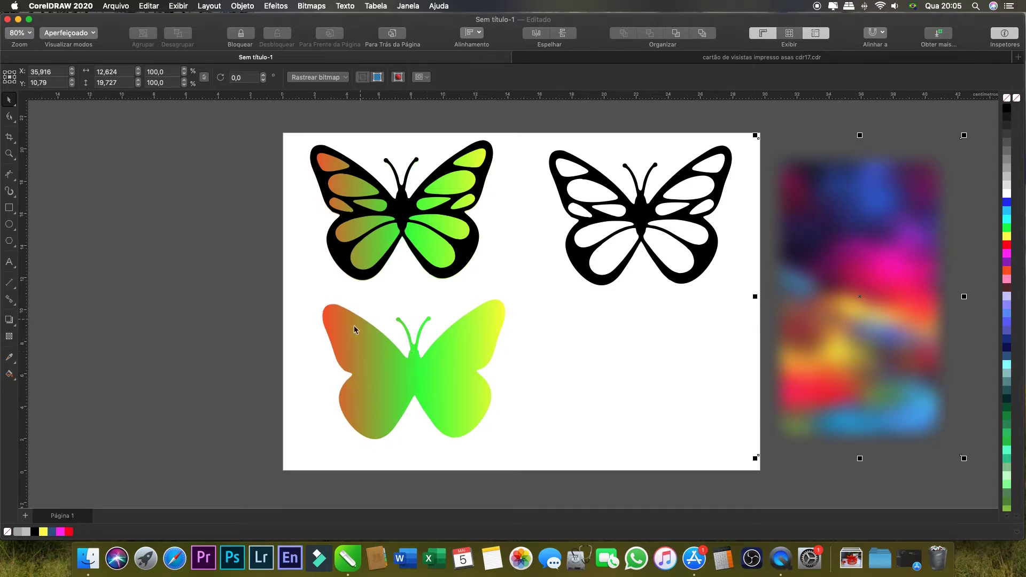
PowerClip the blurred color texture inside the lower gradient butterfly silhouette
right_click(827, 251)
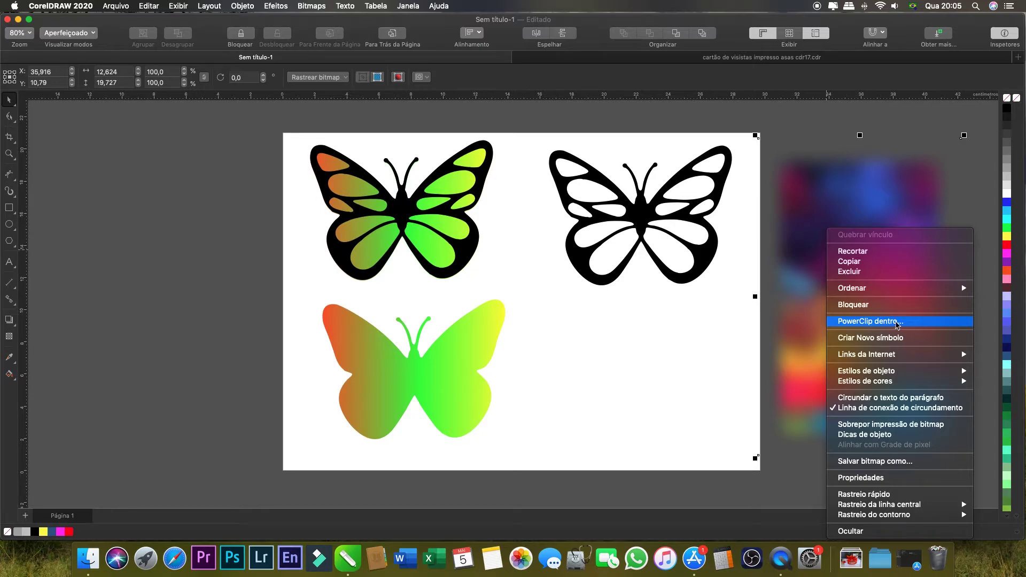
left_click(896, 322)
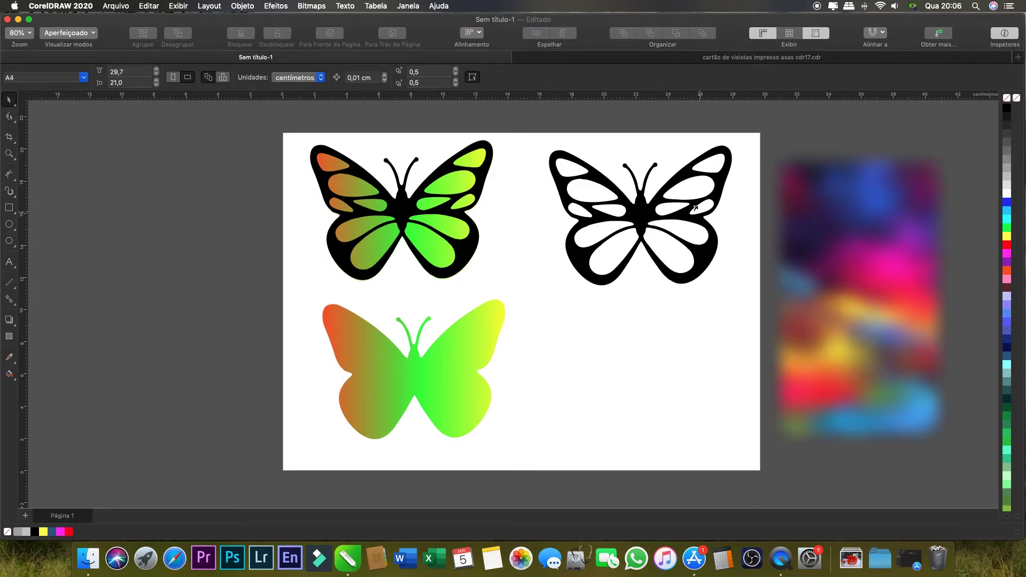
left_click(391, 383)
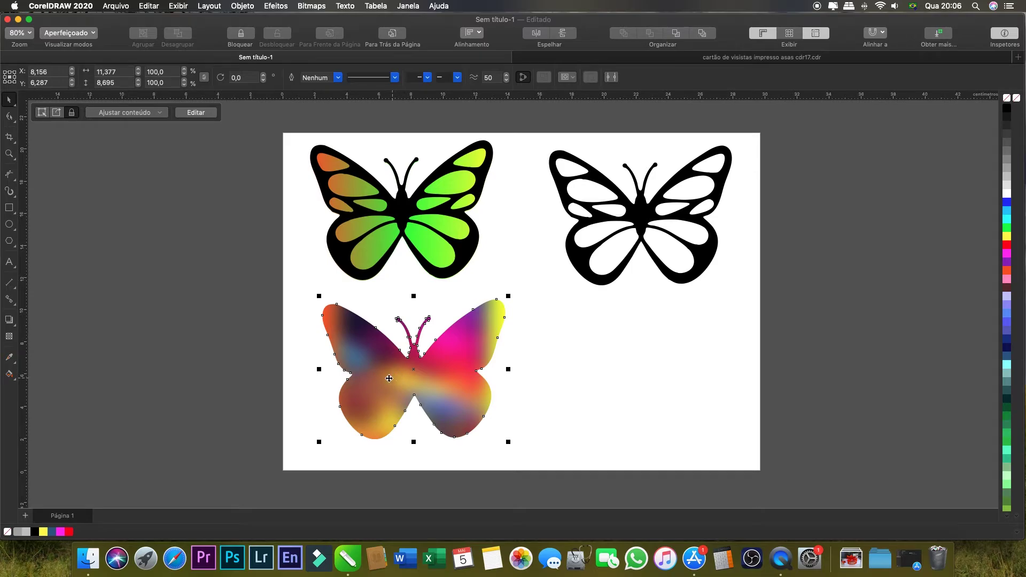
Move the texture-filled silhouette onto the uncolored black butterfly at about X 22.3, Y 15.8 cm and send it behind the black outline
left_click_drag(386, 378, 609, 226)
left_click(703, 34)
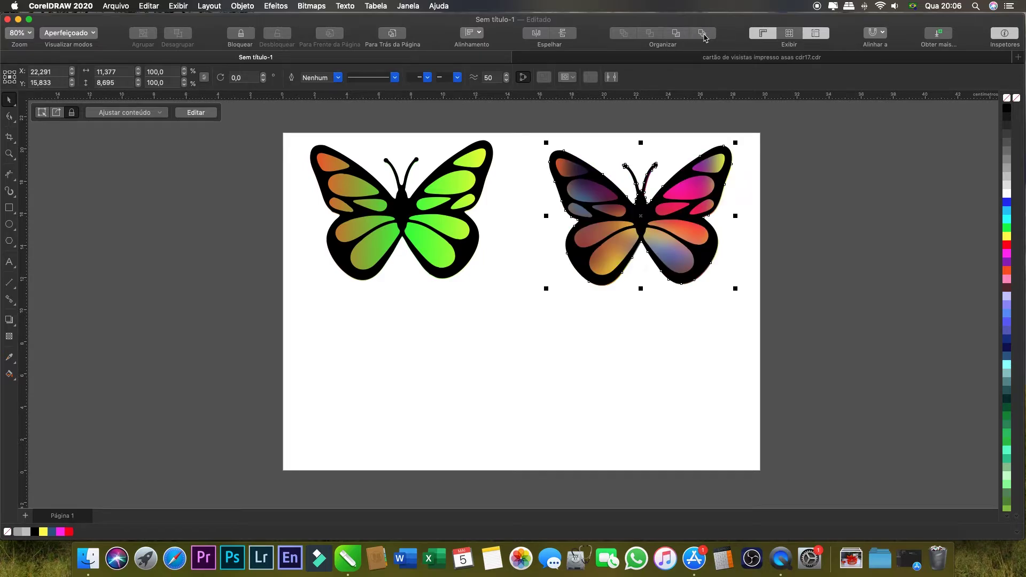
left_click(632, 350)
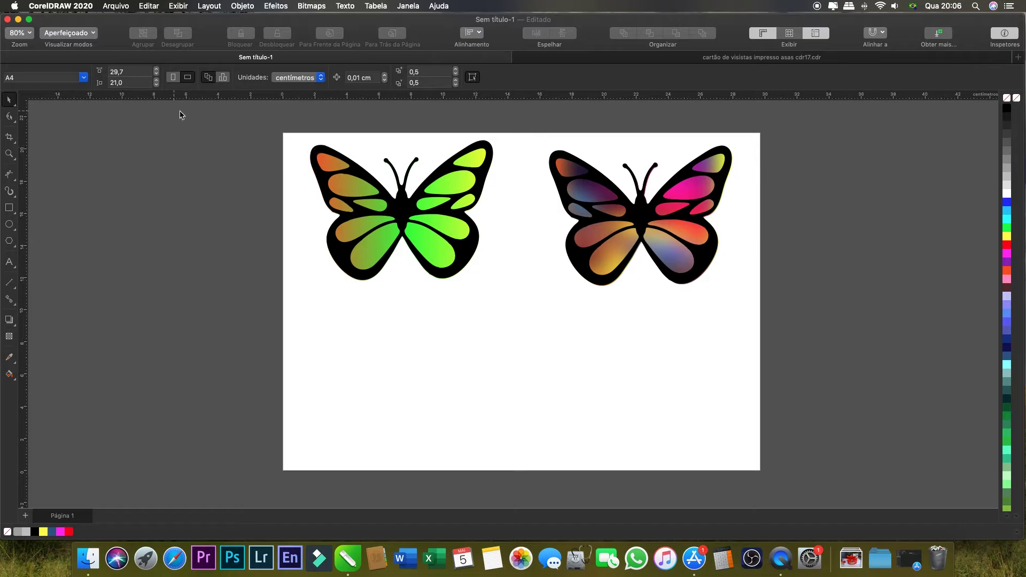
Select both colored butterflies and move them down to the middle of the page, at about X 14.9, Y 10.5 cm
left_click_drag(255, 113, 780, 291)
left_click_drag(643, 230, 644, 319)
left_click(512, 331)
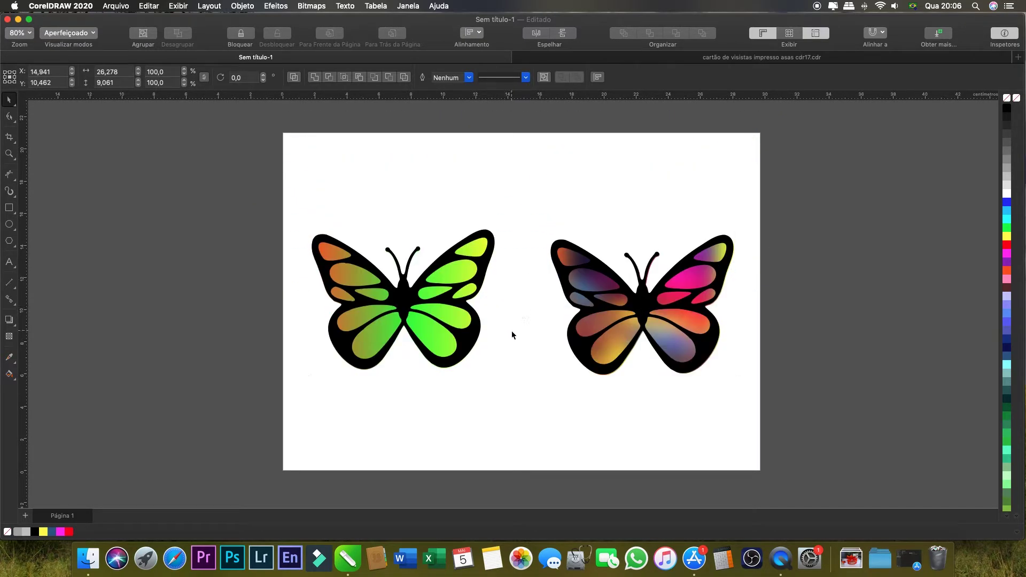
Inspect the gradient fill of the green butterfly's silhouette with the Interactive Fill tool
left_click(441, 338)
left_click(11, 375)
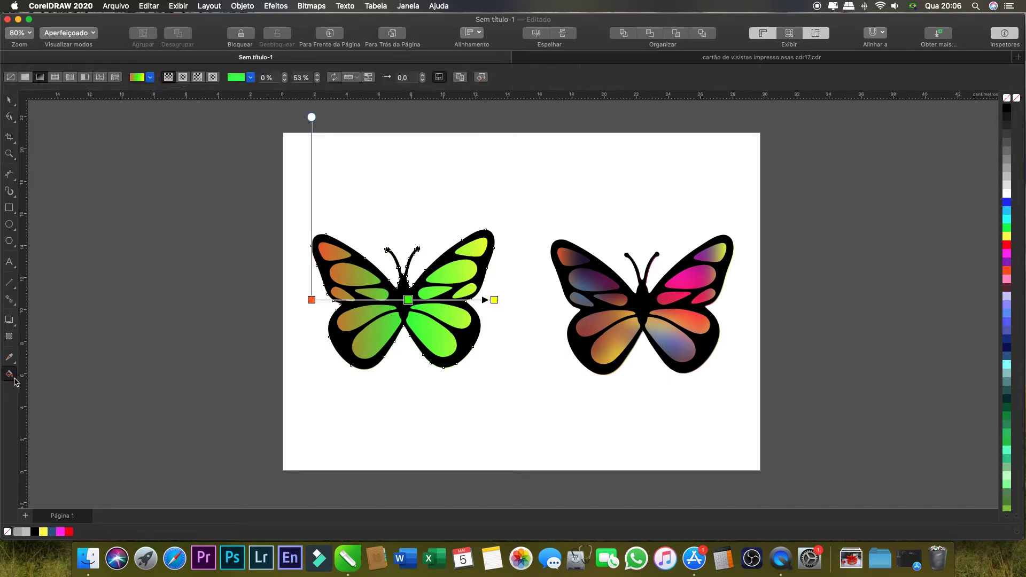
left_click(15, 381)
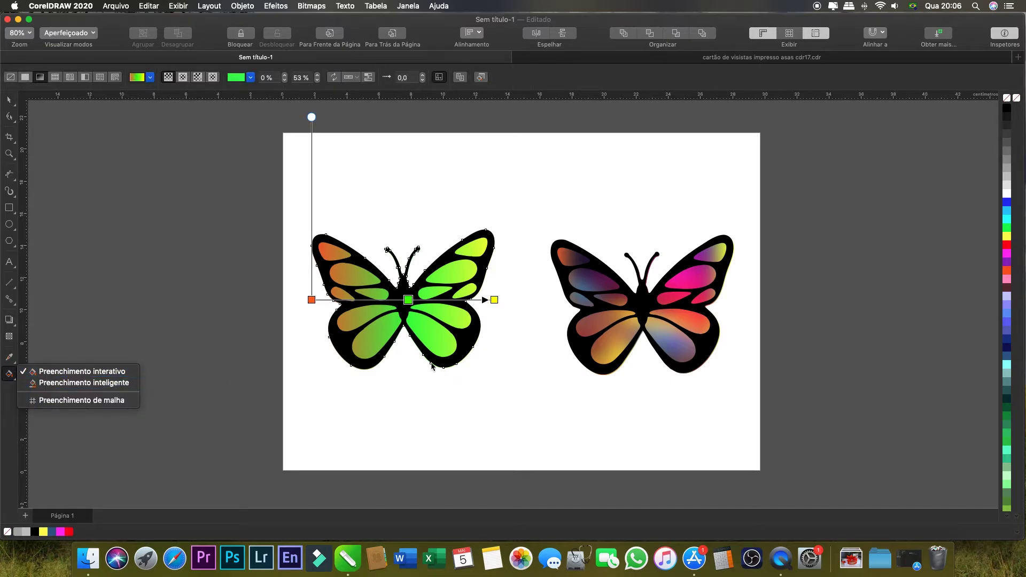
left_click(667, 334)
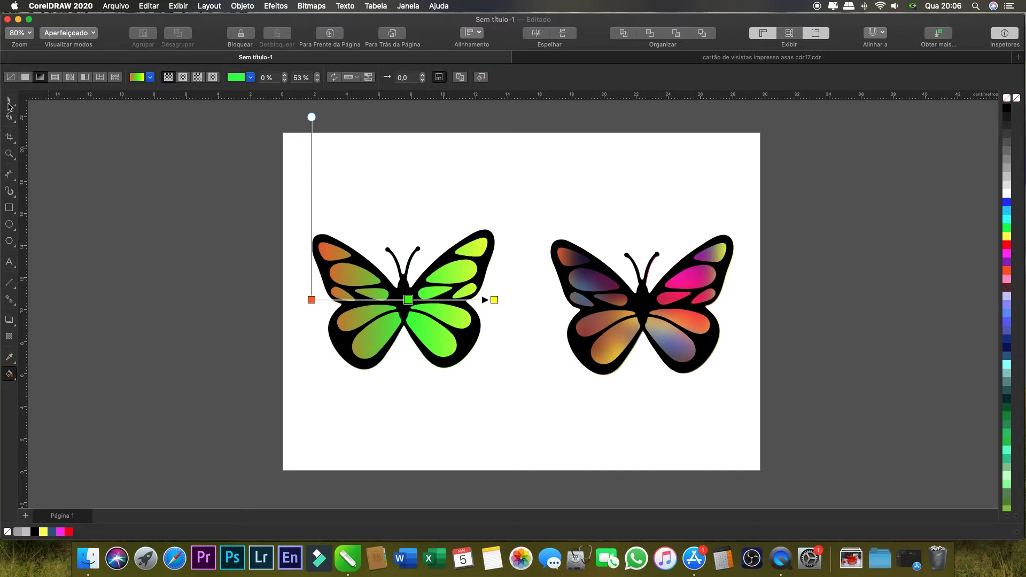
key("space")
Separate the textured butterfly by moving its black outline up to about X 22.6, Y 17.6 cm and its texture-filled silhouette down toward the green butterfly
left_click(674, 344)
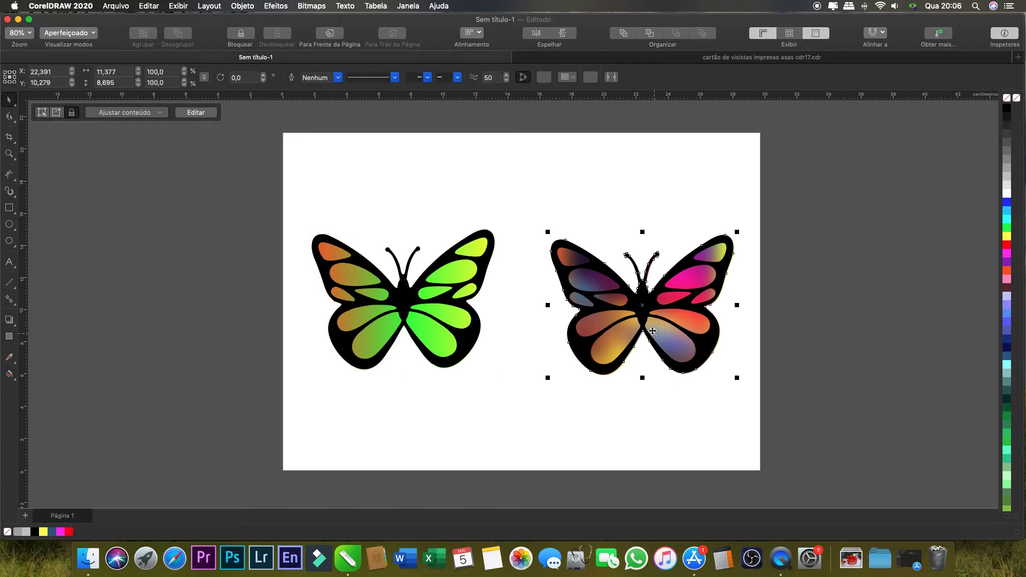
left_click_drag(646, 290, 648, 188)
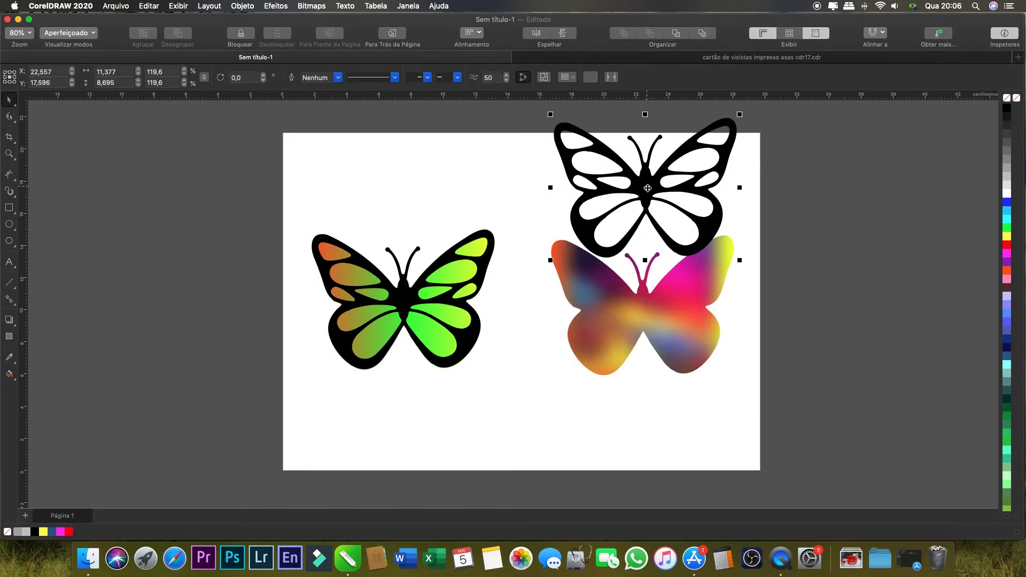
left_click(636, 310)
left_click_drag(641, 305, 601, 352)
right_click(649, 358)
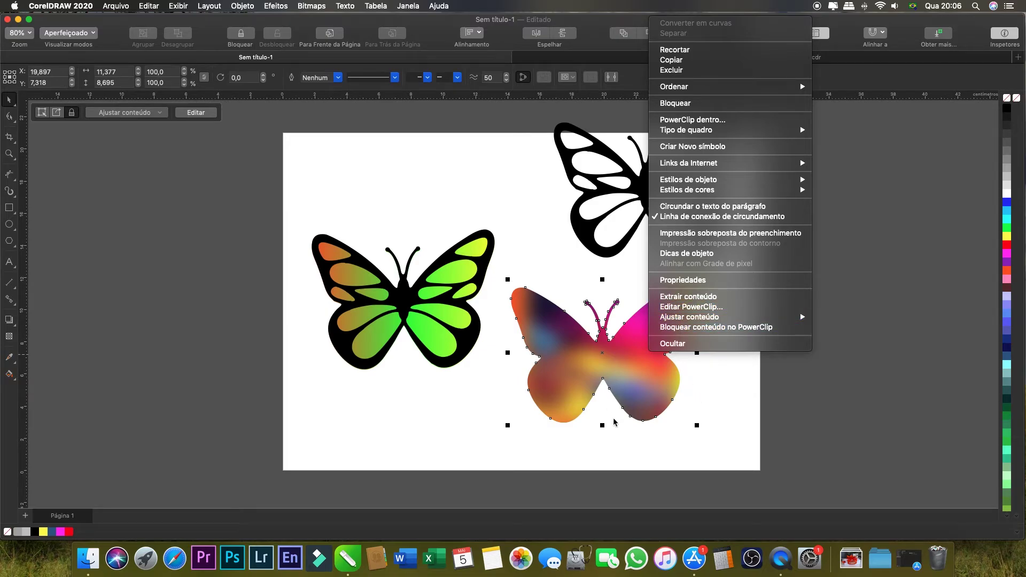
left_click(770, 294)
left_click(707, 310)
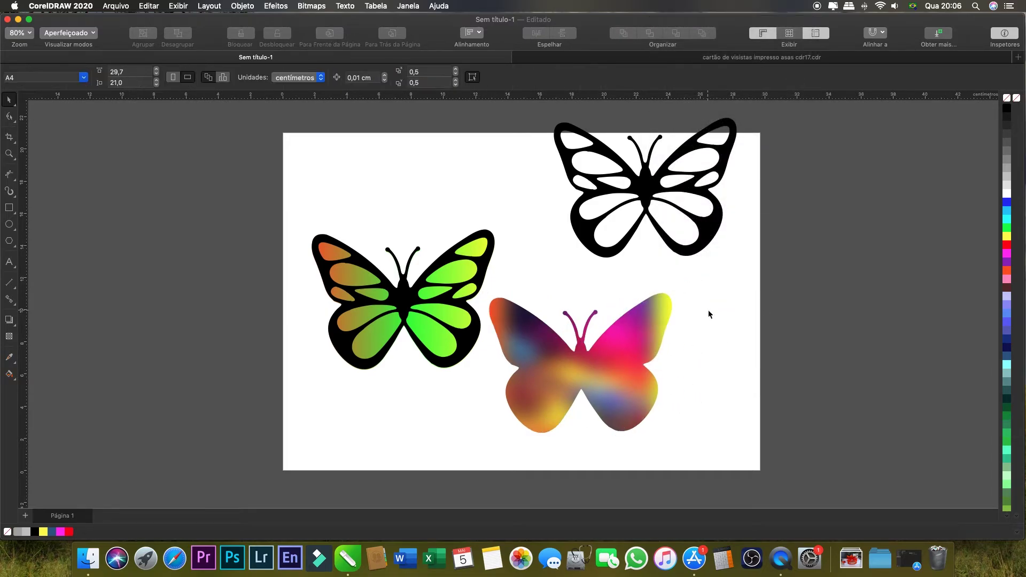
Import wp7758868.png from the desktop's Texturas folder and place it at full size beside the page
key("super+i")
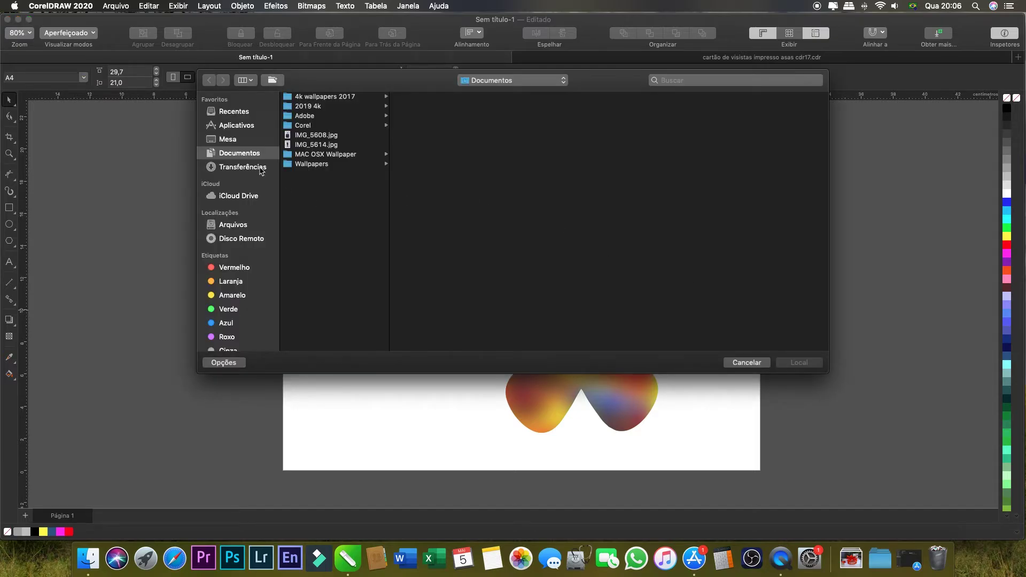
left_click(230, 140)
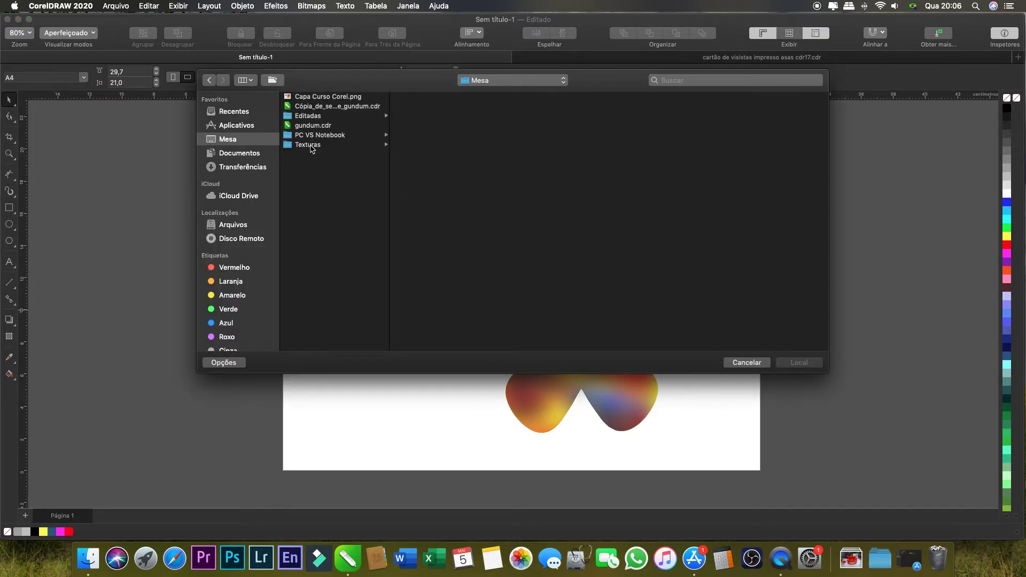
left_click(313, 146)
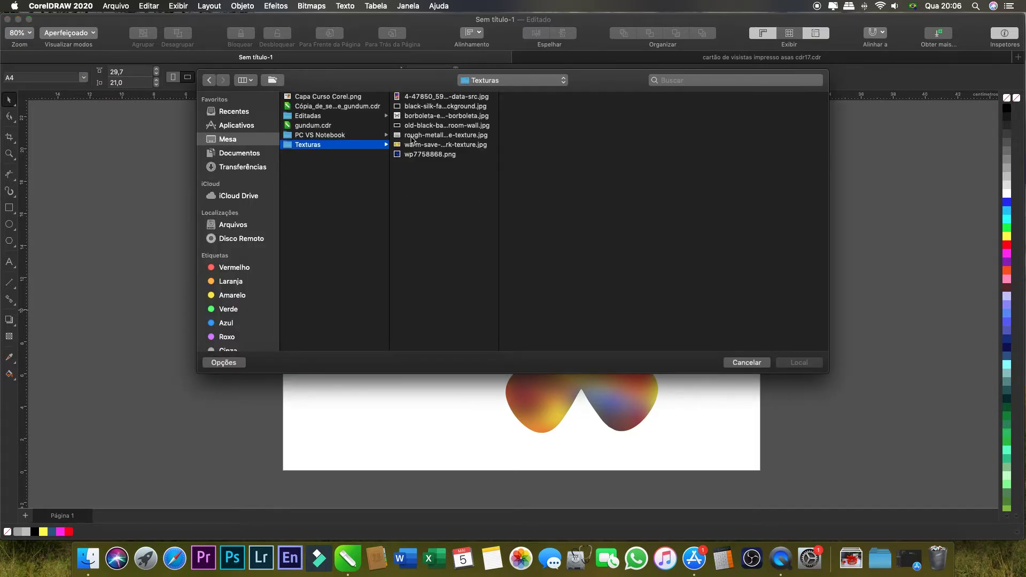
left_click(430, 155)
left_click(793, 365)
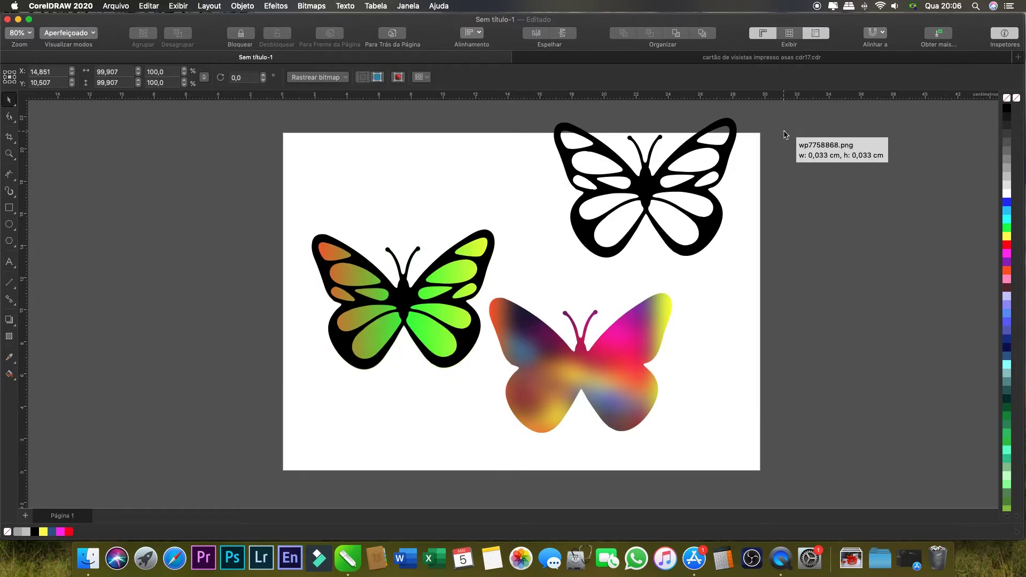
left_click(784, 135)
Scale the blue texture down to about 17.5 cm square and move it beside the page, to about X 40.5, Y 10 cm
scroll(807, 220, "down", 5)
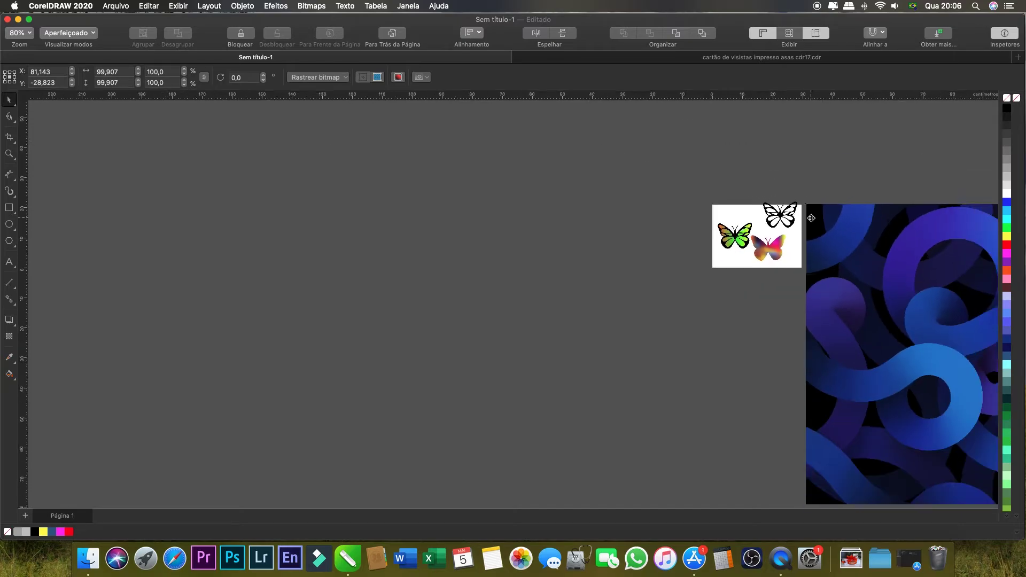
scroll(811, 218, "down", 1)
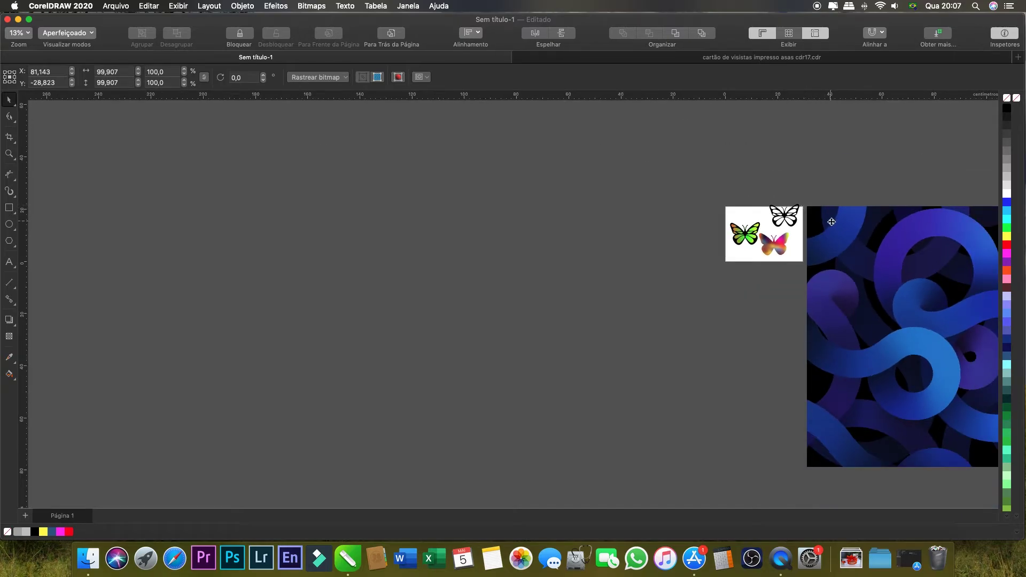
left_click(13, 115)
left_click(8, 99)
left_click_drag(807, 206, 932, 324)
left_click_drag(962, 395, 799, 254)
left_click_drag(772, 190, 830, 237)
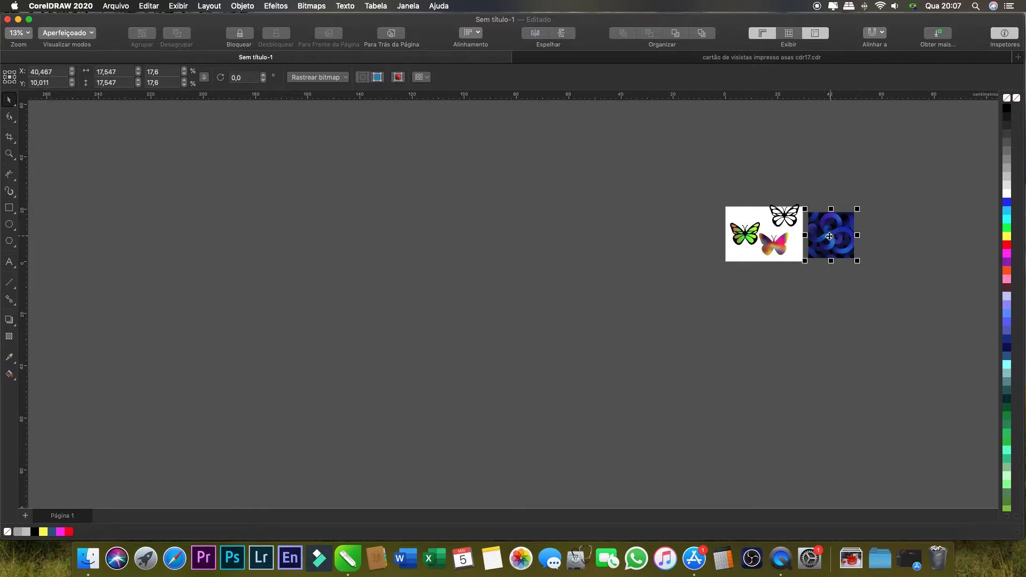
Apply a Gaussian blur with a radius of about 157 pixels to the blue texture
scroll(810, 236, "up", 5)
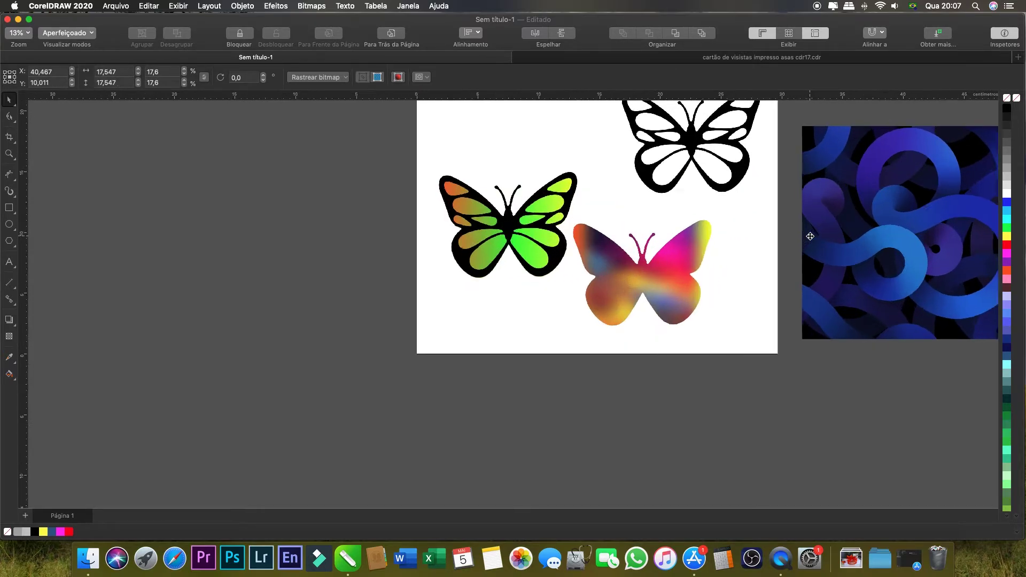
scroll(828, 261, "right", 4)
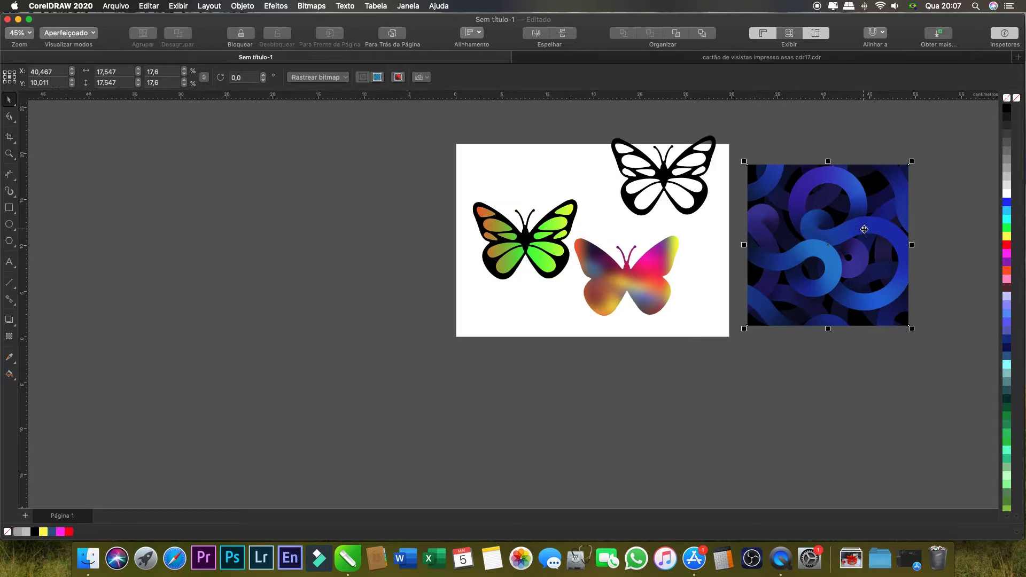
scroll(791, 141, "up", 3)
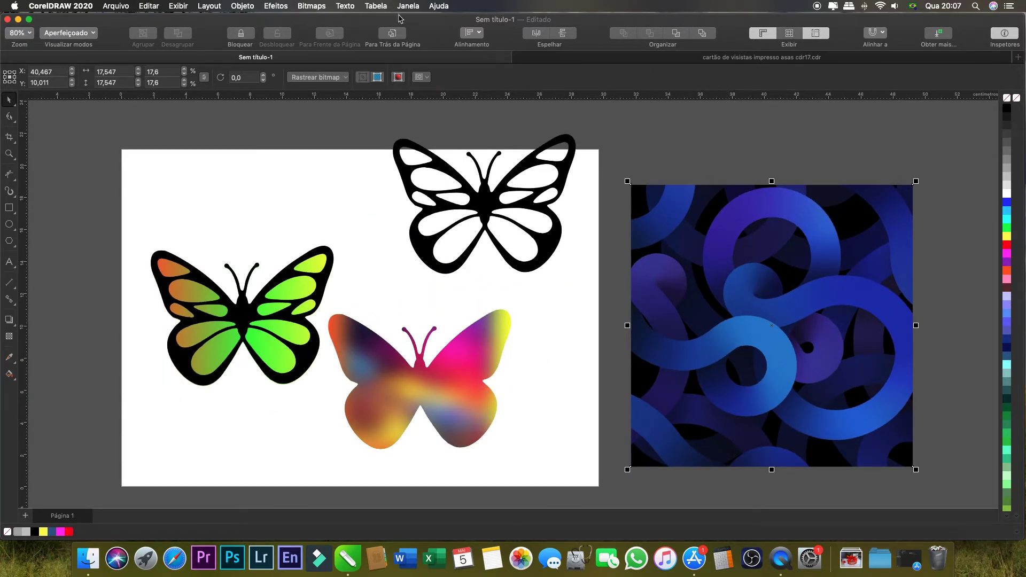
left_click(275, 6)
mouse_move(327, 87)
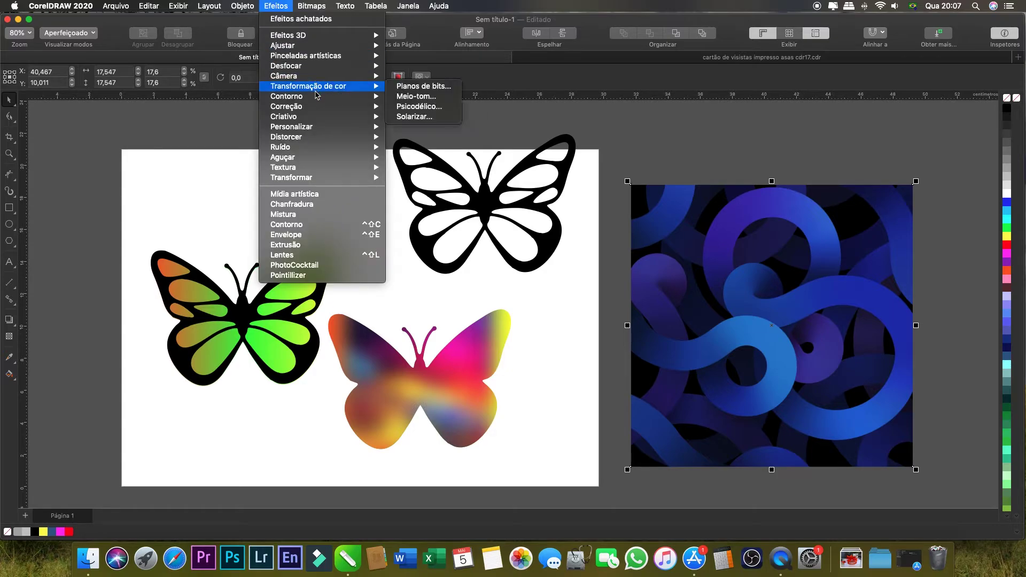
mouse_move(332, 66)
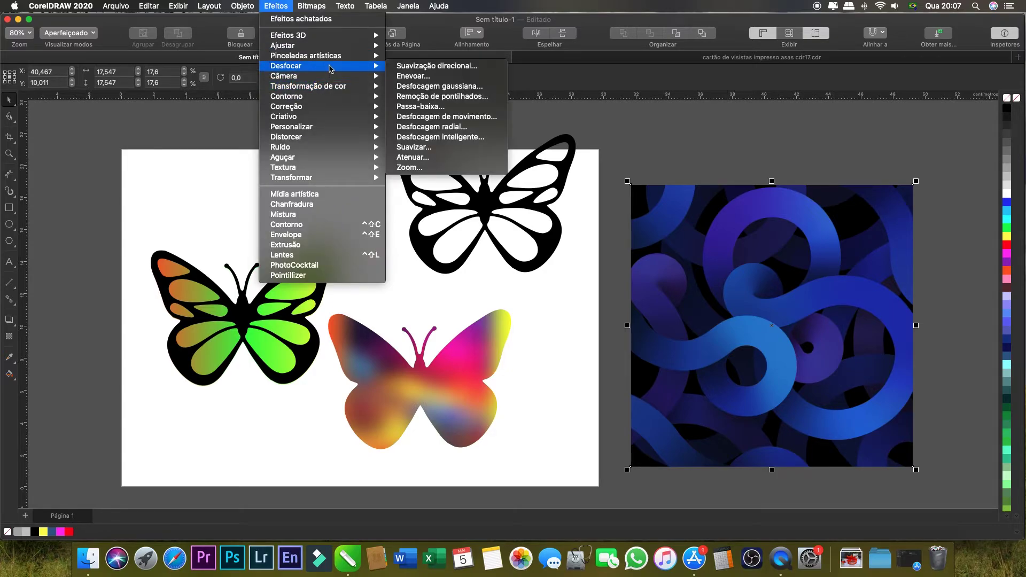
left_click(465, 91)
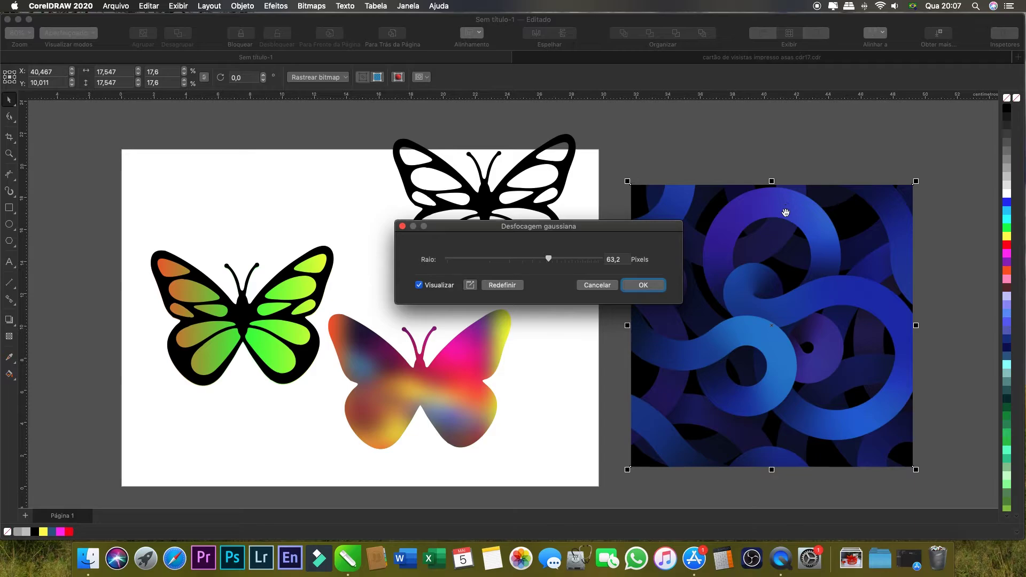
left_click(582, 260)
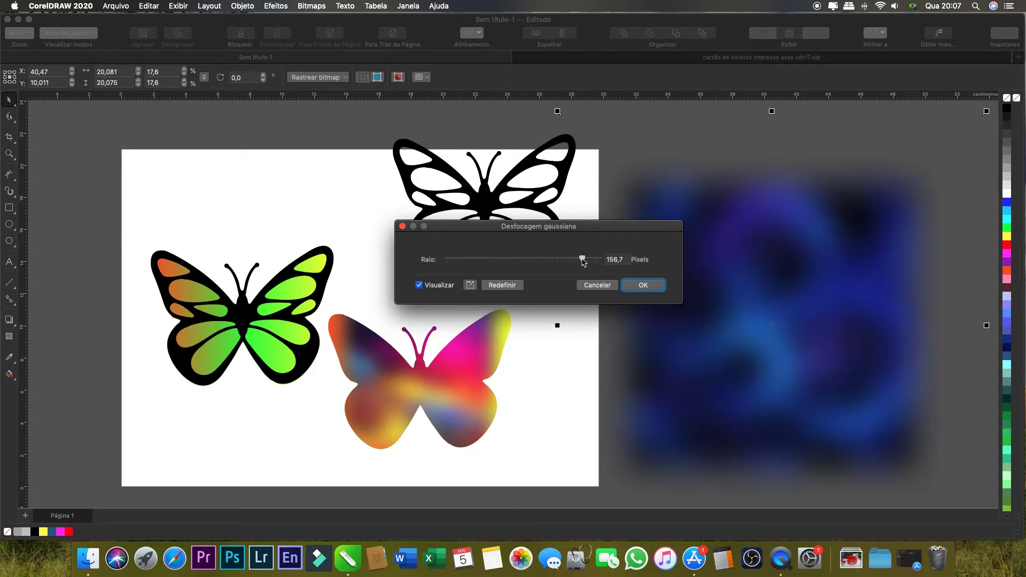
left_click_drag(583, 260, 584, 261)
left_click(643, 287)
Place the blurred blue texture inside the butterfly silhouette with PowerClip, replacing the multicolored fill
right_click(736, 286)
mouse_move(762, 297)
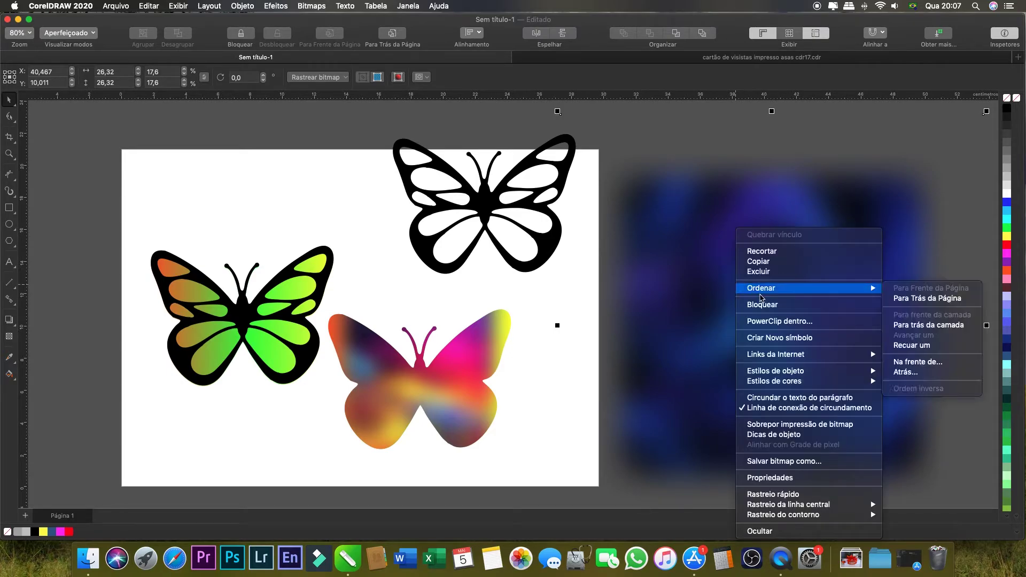
key("Escape")
key("Escape")
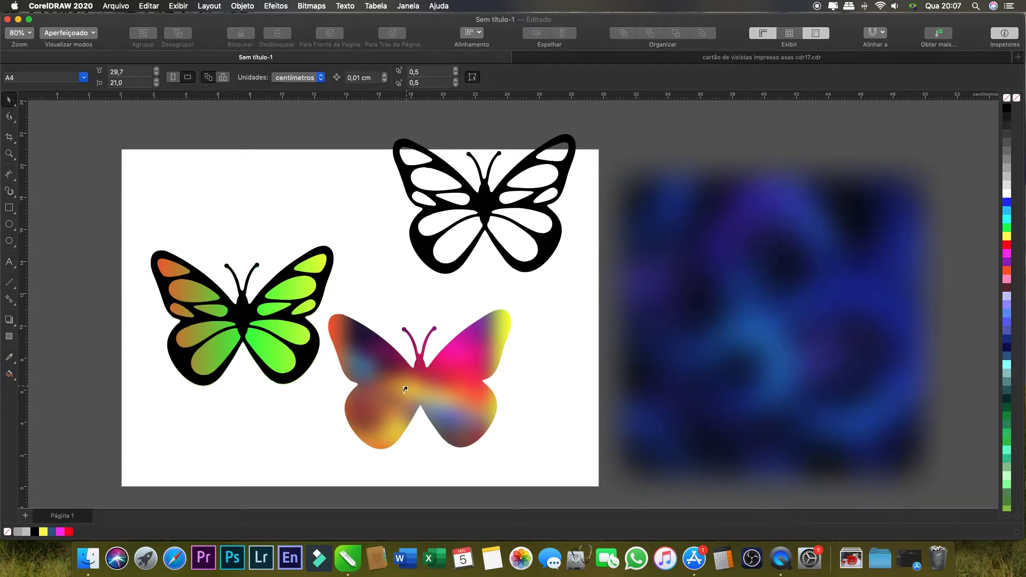
left_click(404, 389)
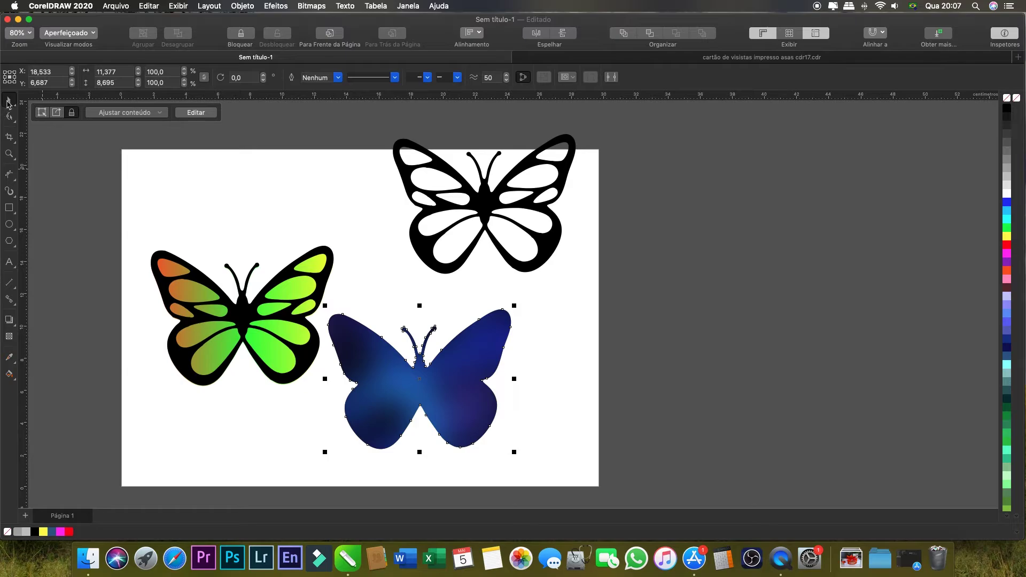
Align the blue-filled silhouette with the black butterfly outline and move both beside the green butterfly, to about X 21.3, Y 11.2 cm
left_click_drag(434, 384, 497, 213)
left_click_drag(380, 114, 644, 294)
left_click_drag(484, 206, 464, 310)
left_click(330, 307)
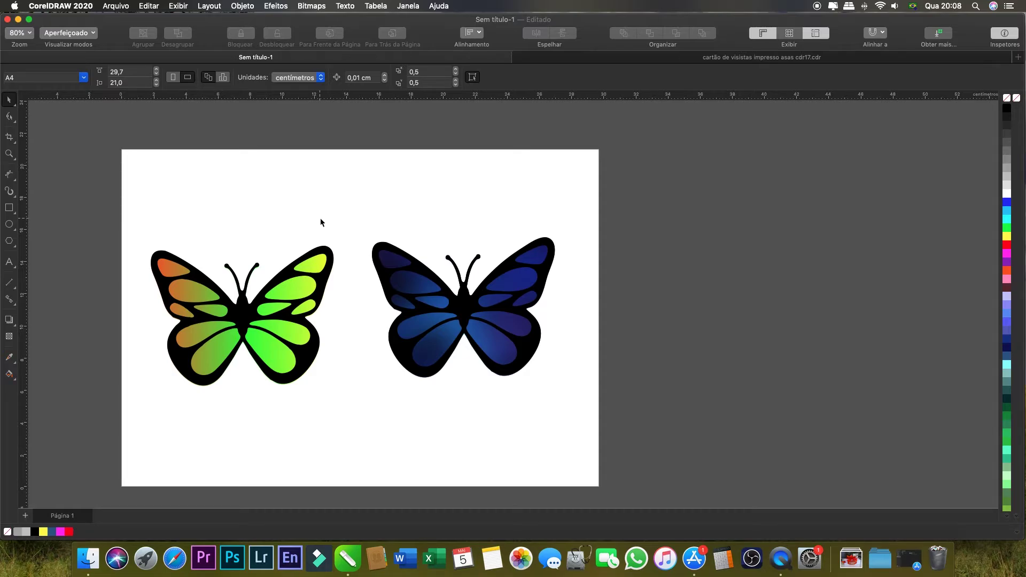
left_click(7, 177)
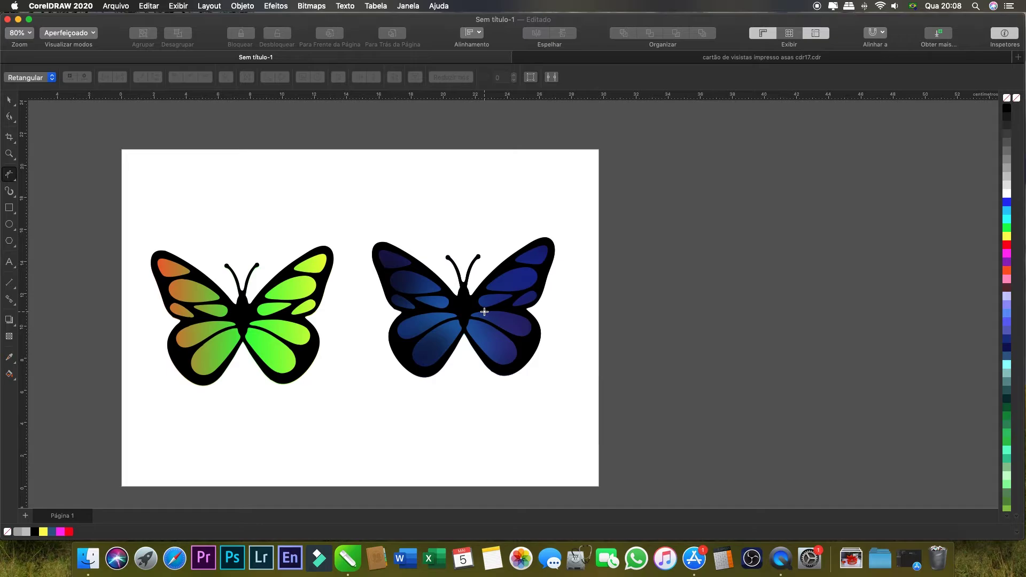
left_click(10, 101)
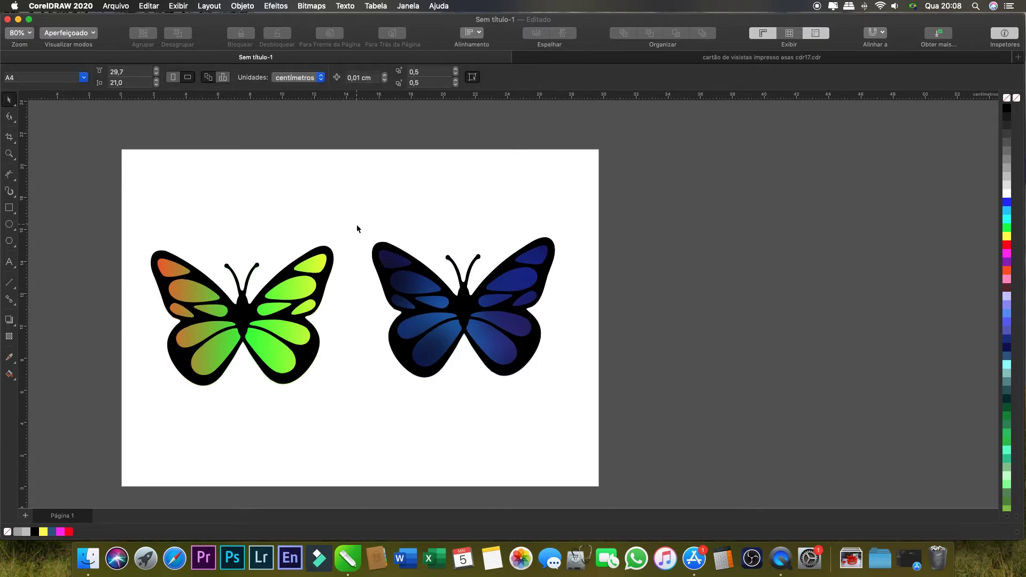
left_click_drag(355, 217, 584, 401)
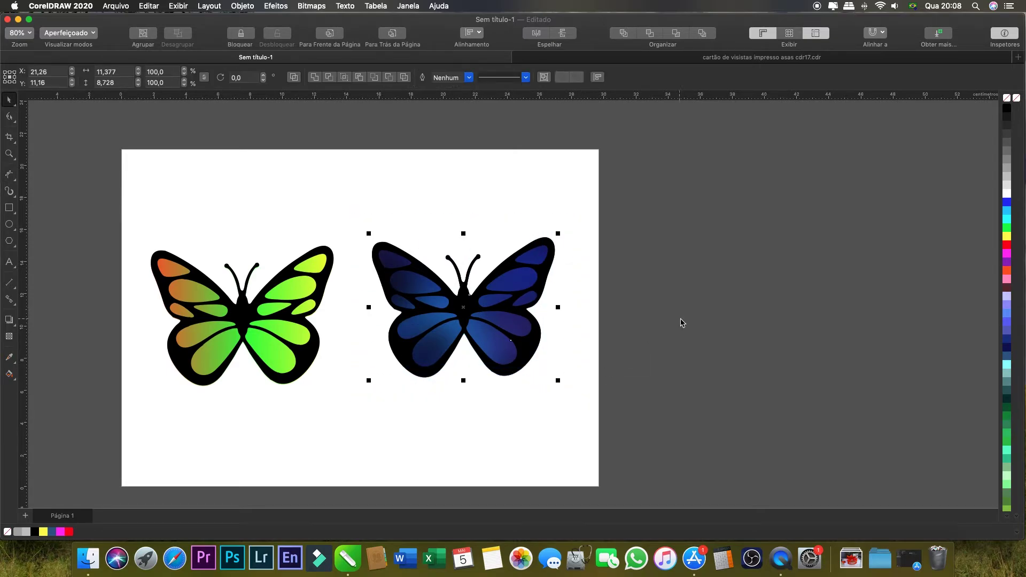
key("super+l")
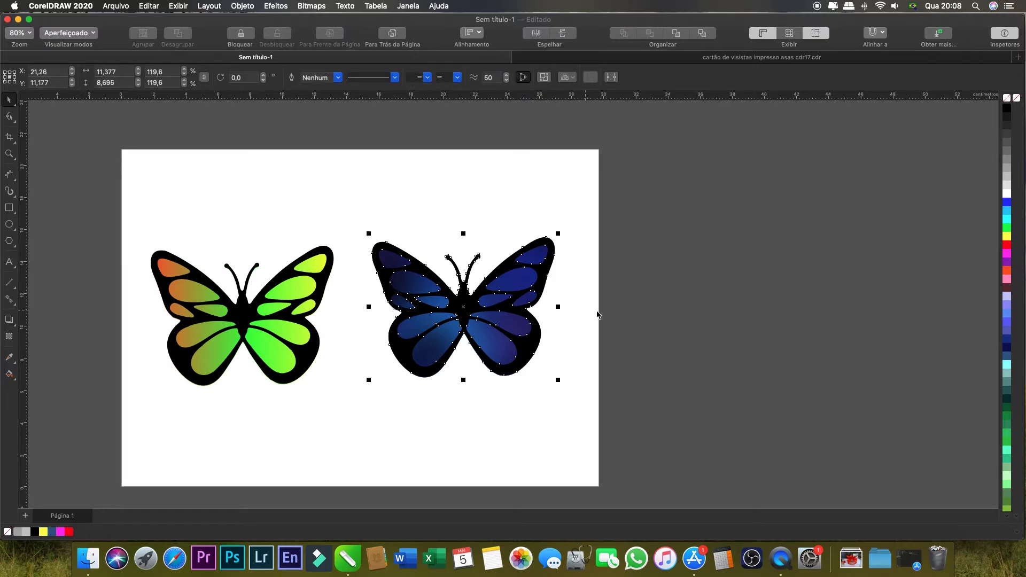
left_click(589, 278)
Move the green and blue butterflies up the page, placing the blue one at about X 21, Y 14.5 cm
left_click_drag(137, 221, 348, 399)
left_click_drag(250, 309, 254, 249)
left_click(465, 305)
left_click_drag(361, 210, 609, 422)
left_click_drag(467, 300, 463, 246)
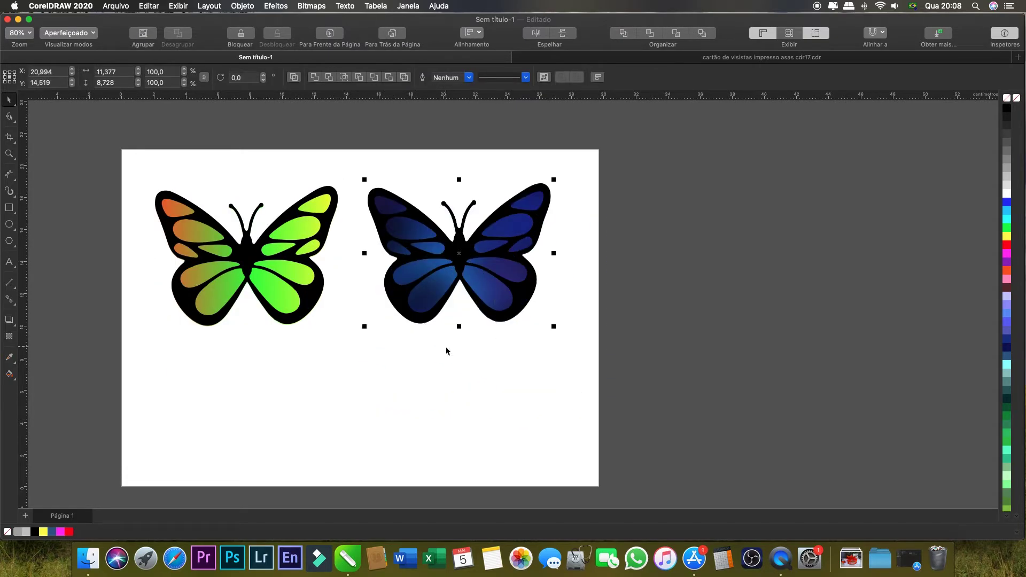
left_click(434, 374)
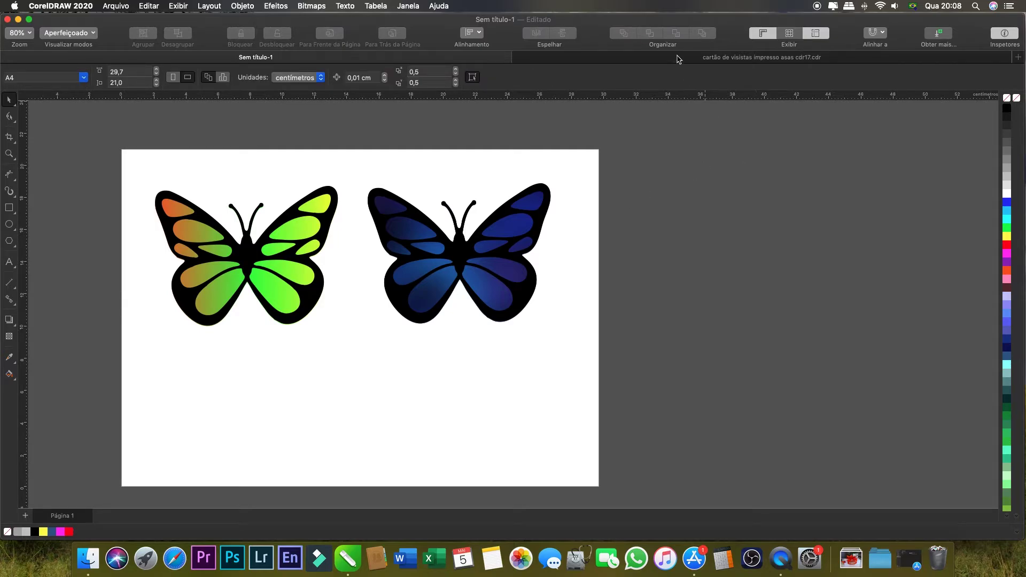
Switch to the document "cartão de visitas impresso asas cdr17.cdr" and select the "Asas" logo text
left_click(738, 58)
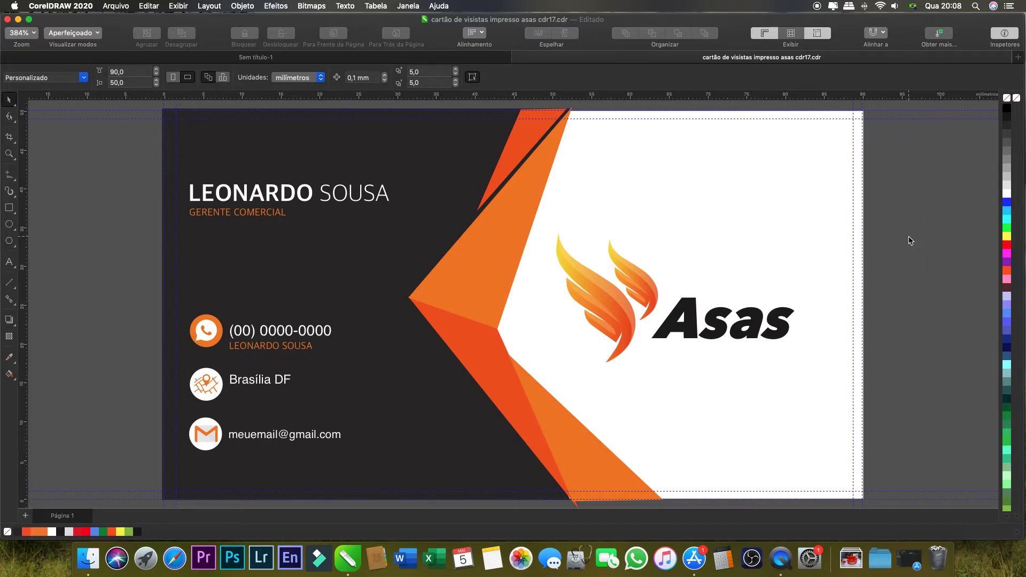
scroll(910, 241, "right", 3)
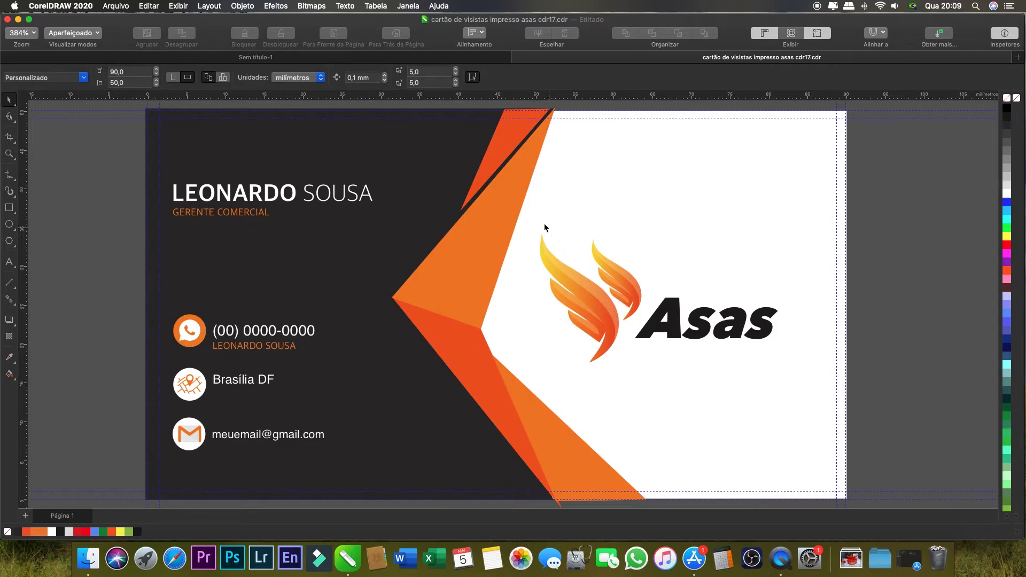
left_click(735, 333)
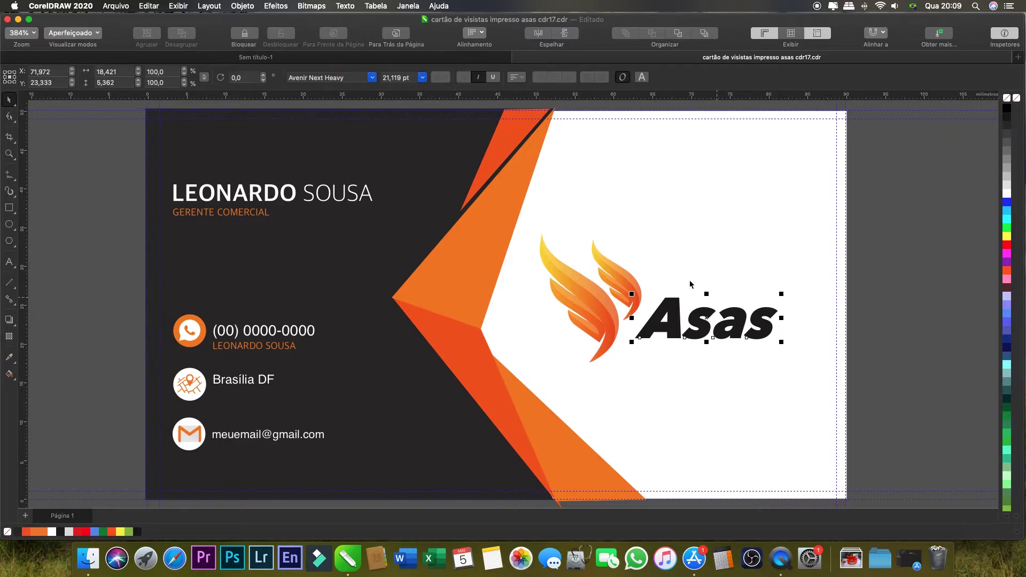
left_click(675, 262)
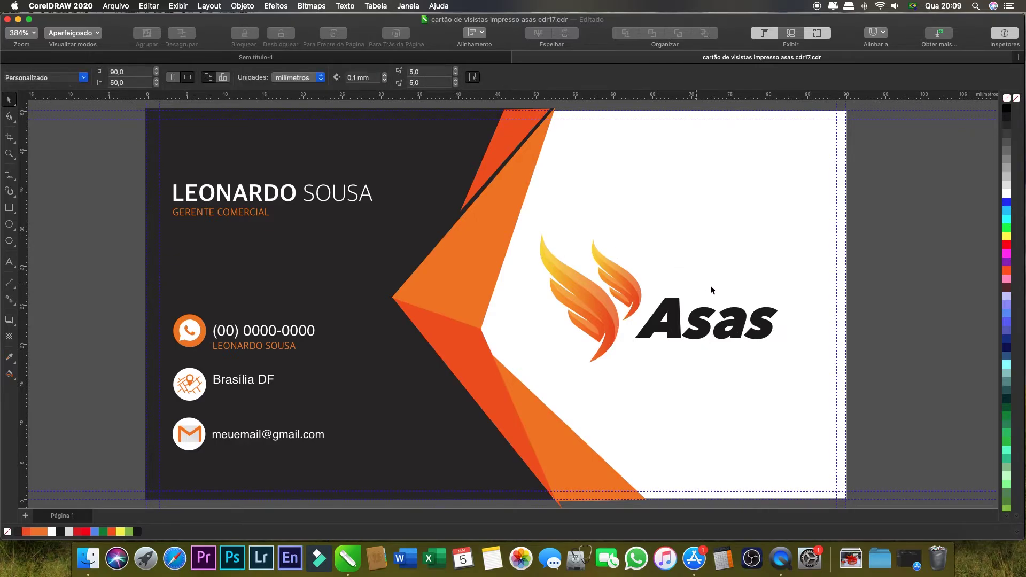
scroll(705, 297, "right", 5)
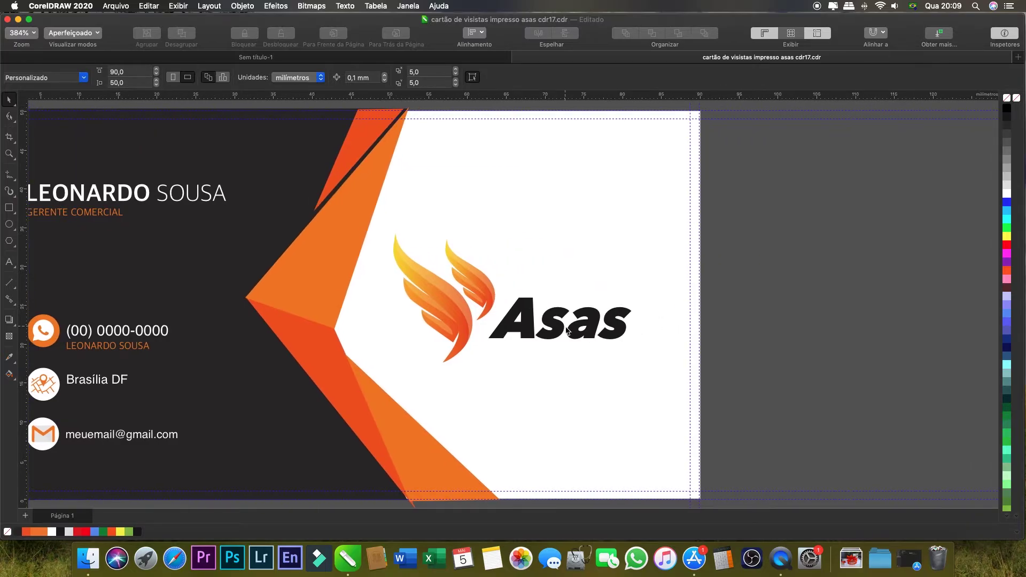
left_click(521, 331)
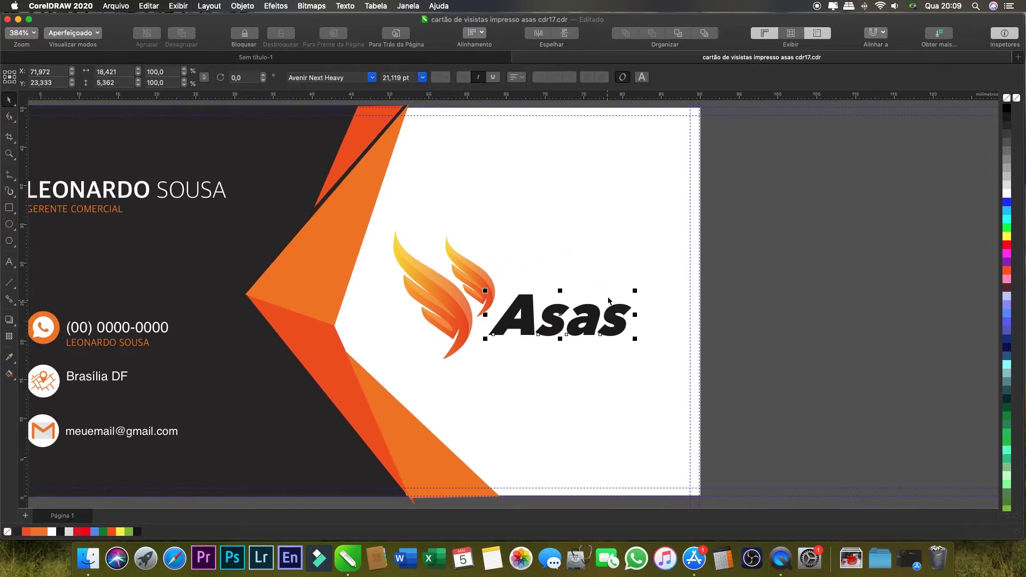
Try replacing the third letter of the "Asas" text with u and e, and restore the original a
double_click(590, 323)
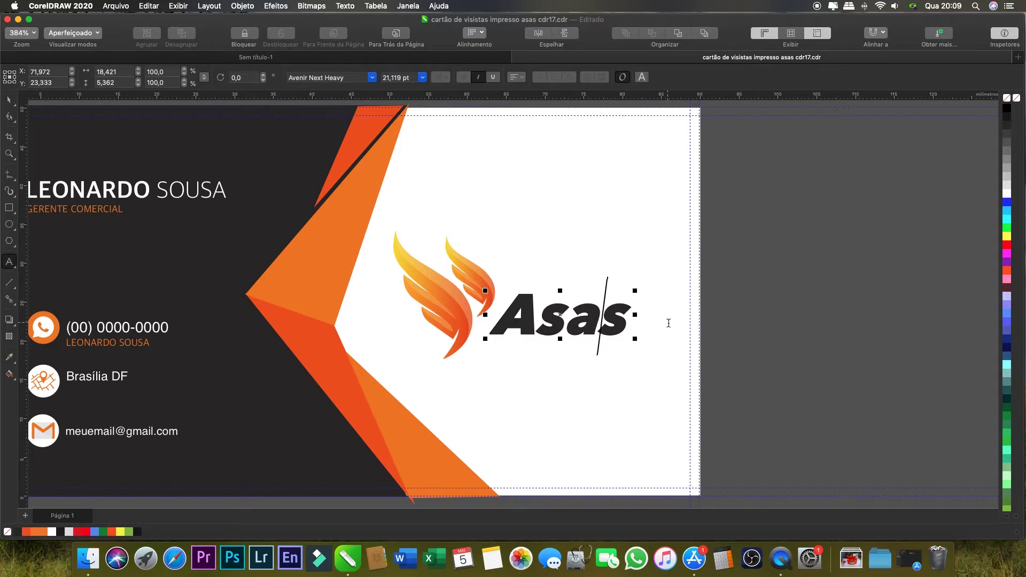
key("BackSpace")
type("u")
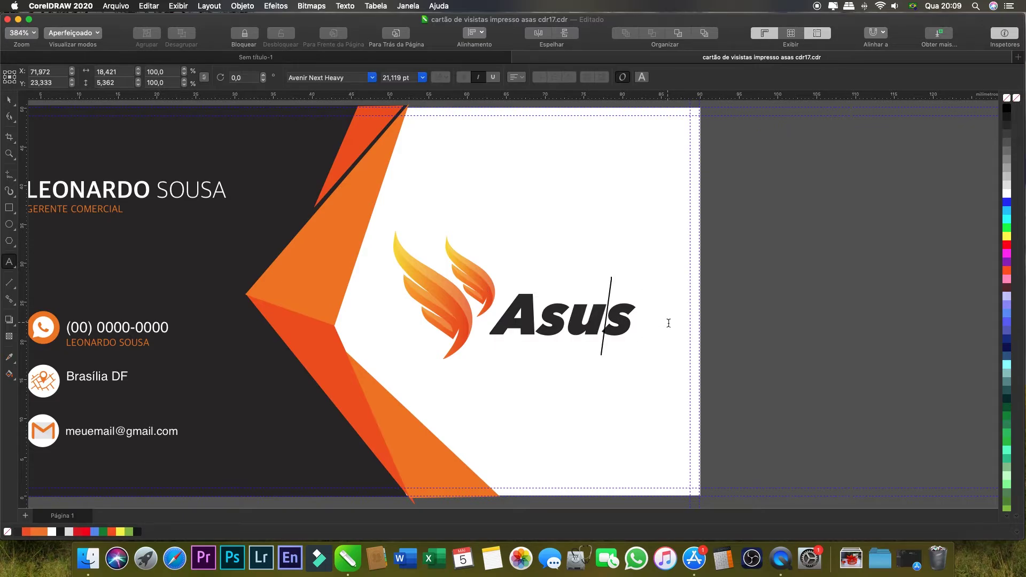
key("BackSpace")
type("e")
key("BackSpace")
type("a")
left_click(9, 101)
left_click(589, 319)
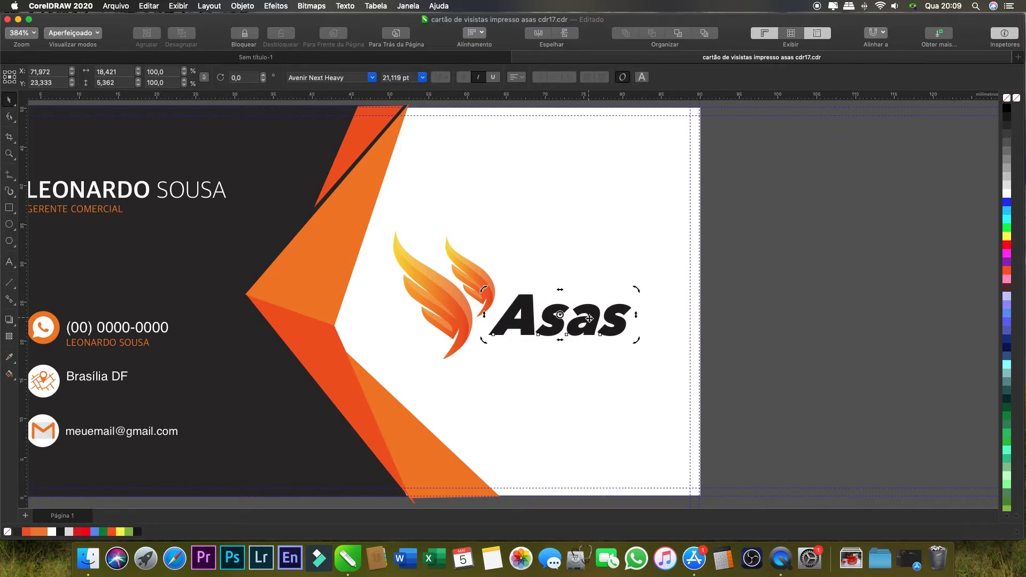
Open the properties of the "Asas" text and give its characters a 3.0 pt outline
left_click(603, 376)
left_click(592, 321)
right_click(592, 314)
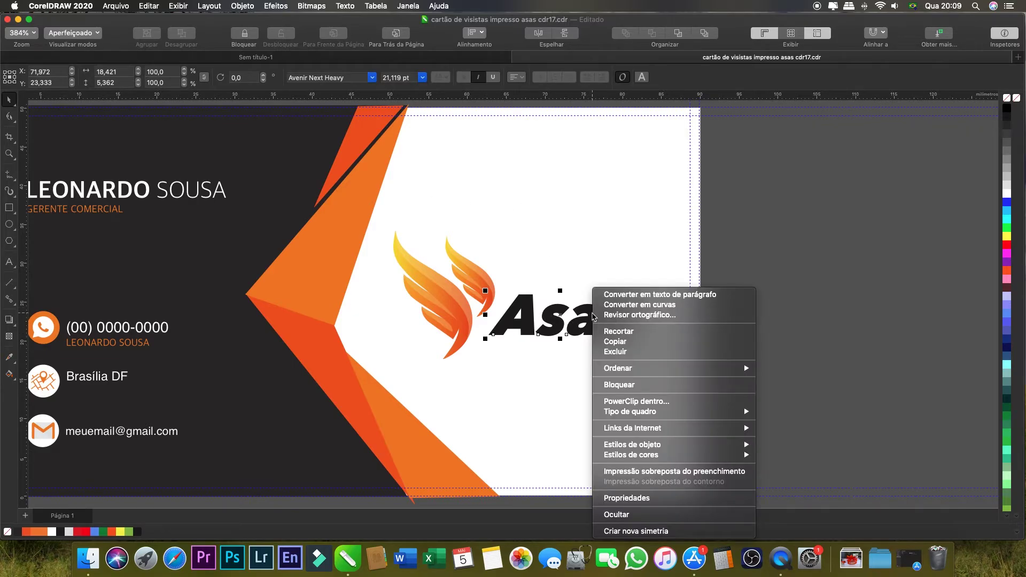
left_click(642, 501)
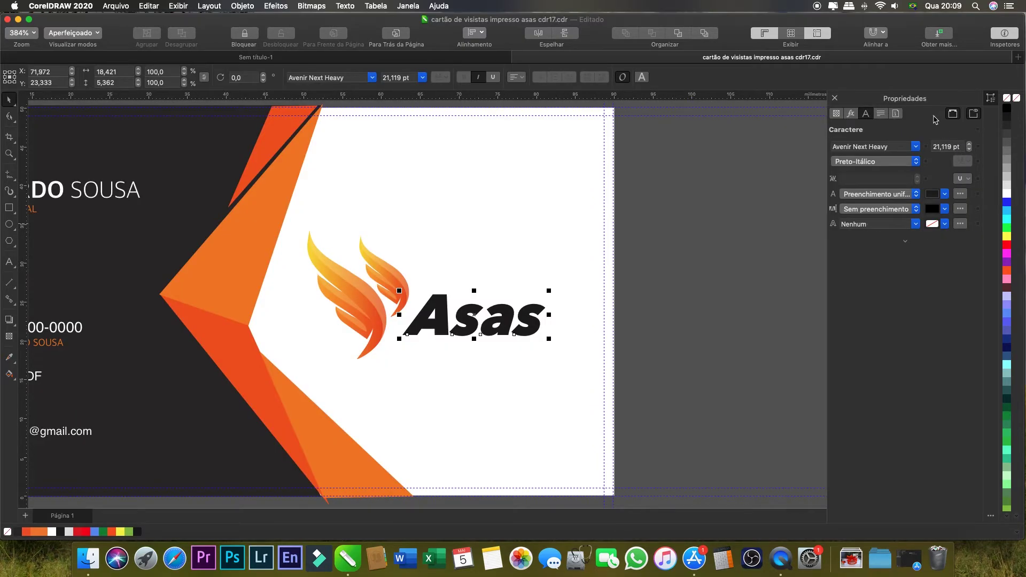
left_click(917, 227)
scroll(886, 262, "down", 3)
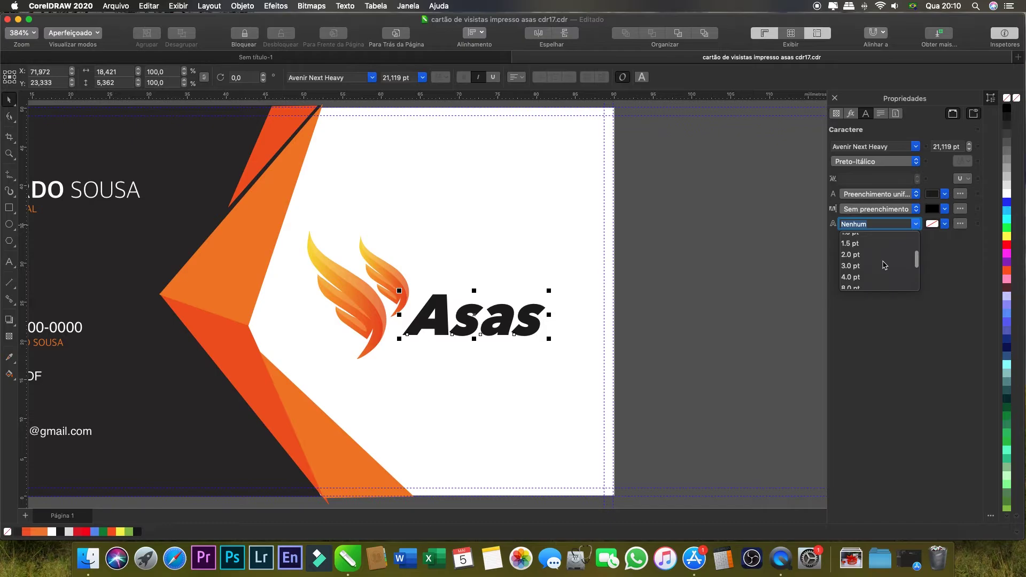
left_click(851, 266)
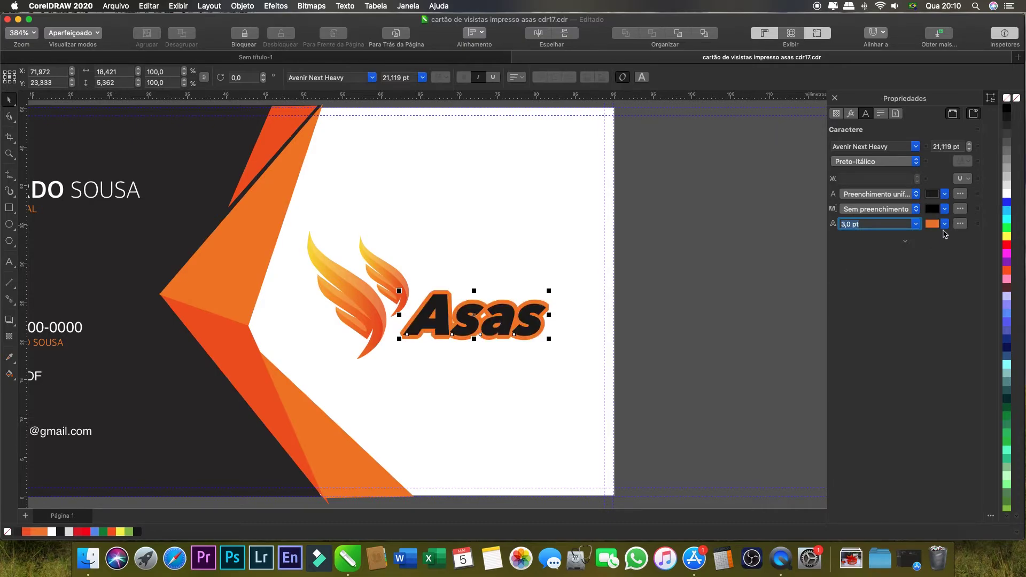
Recolor the outline of the "Asas" text to a lighter orange, sampling the color from the wing logo
left_click(944, 224)
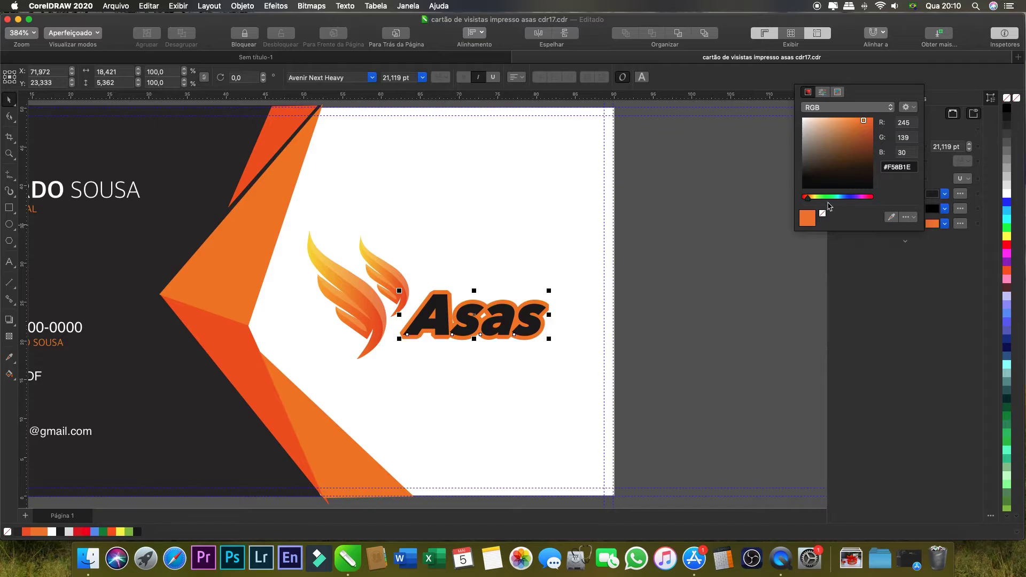
left_click(810, 198)
left_click(809, 197)
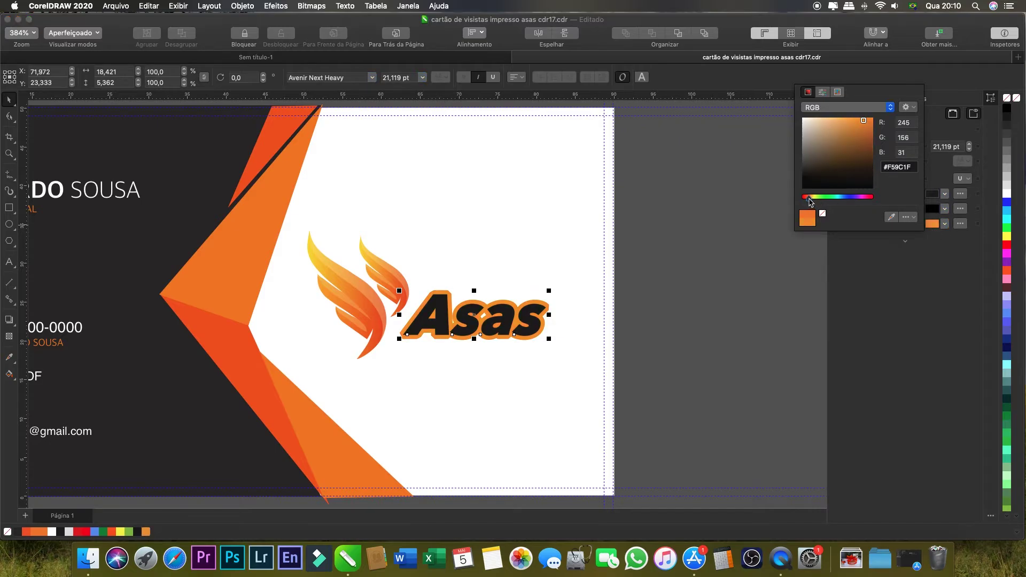
left_click(891, 217)
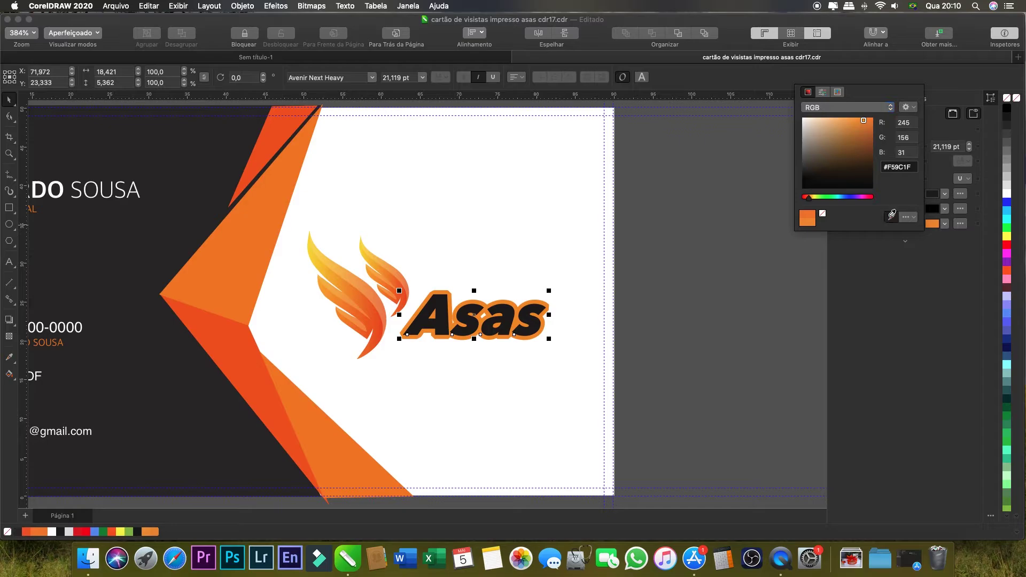
left_click(352, 289)
left_click(920, 274)
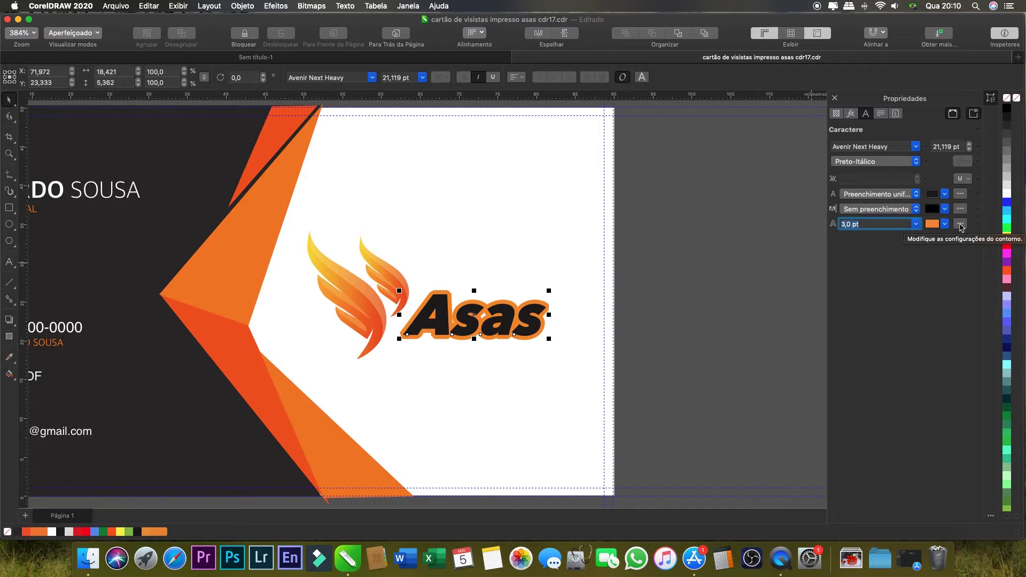
Examine the color and width options in the outline pen settings of the "Asas" text
left_click(960, 224)
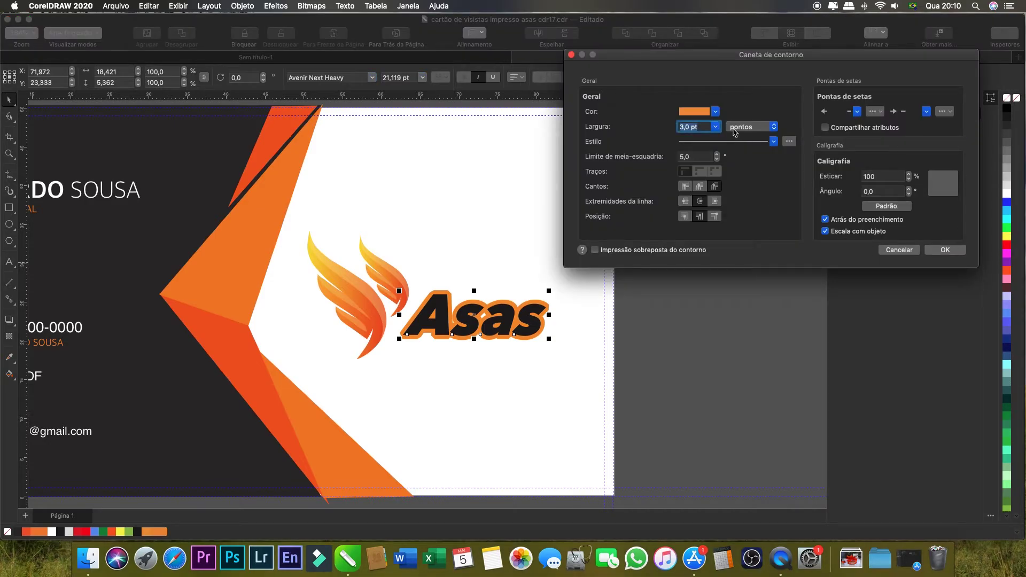
left_click(716, 112)
left_click(715, 112)
left_click(718, 126)
left_click(716, 127)
scroll(700, 180, "down", 3)
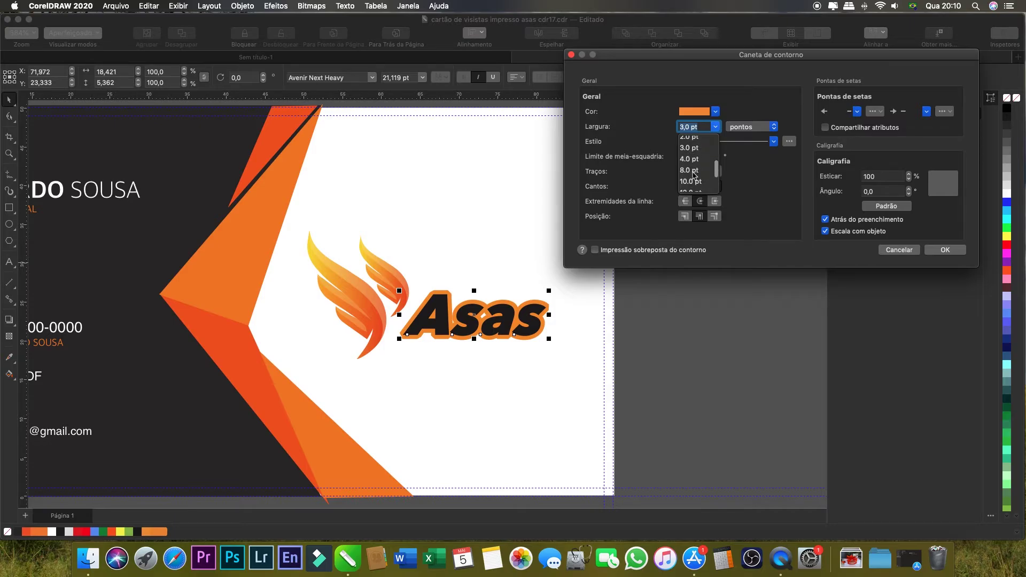
left_click(771, 185)
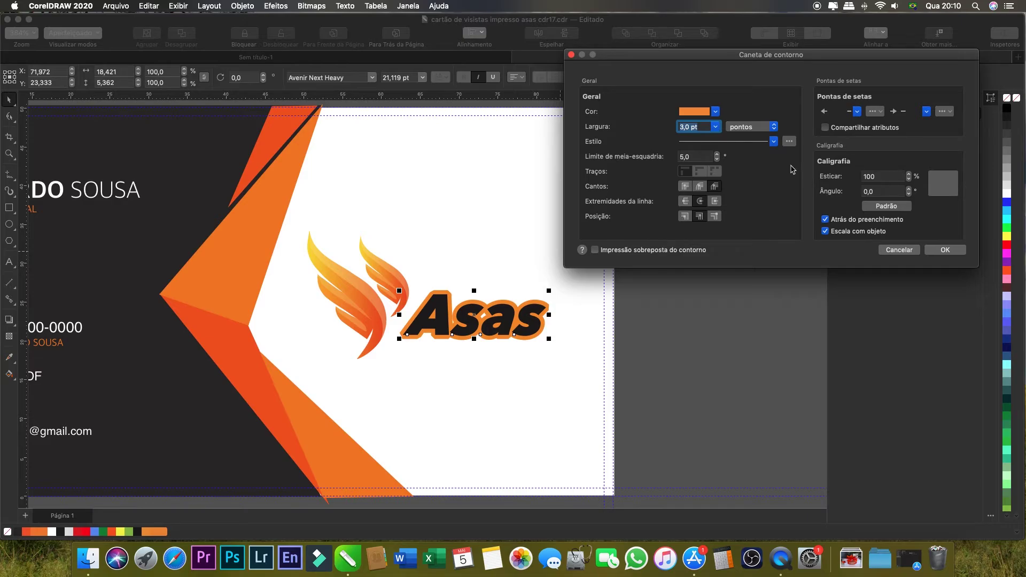
Try several dotted and dashed line styles on the outline of the "Asas" text
left_click(774, 142)
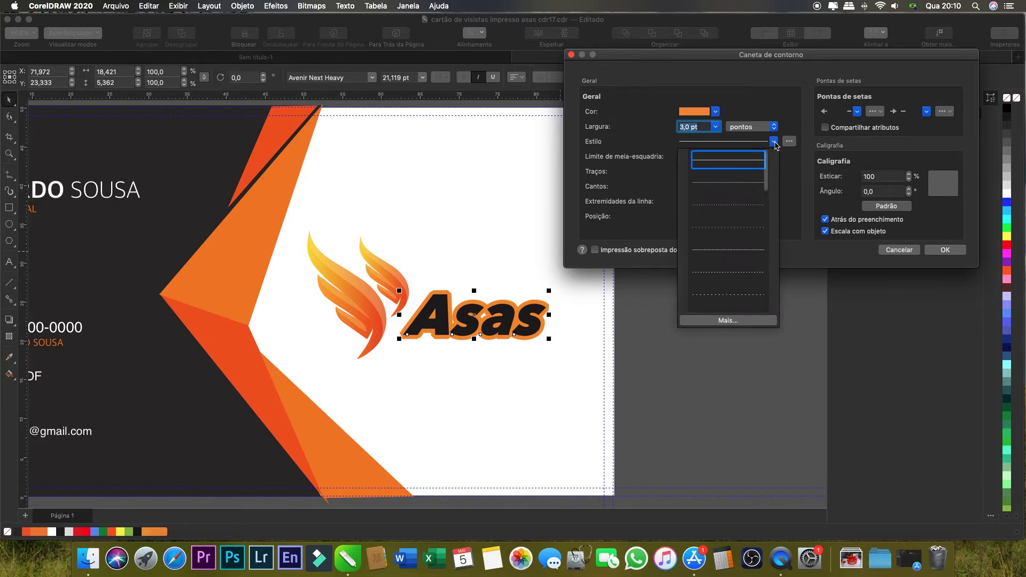
left_click(720, 183)
left_click(774, 141)
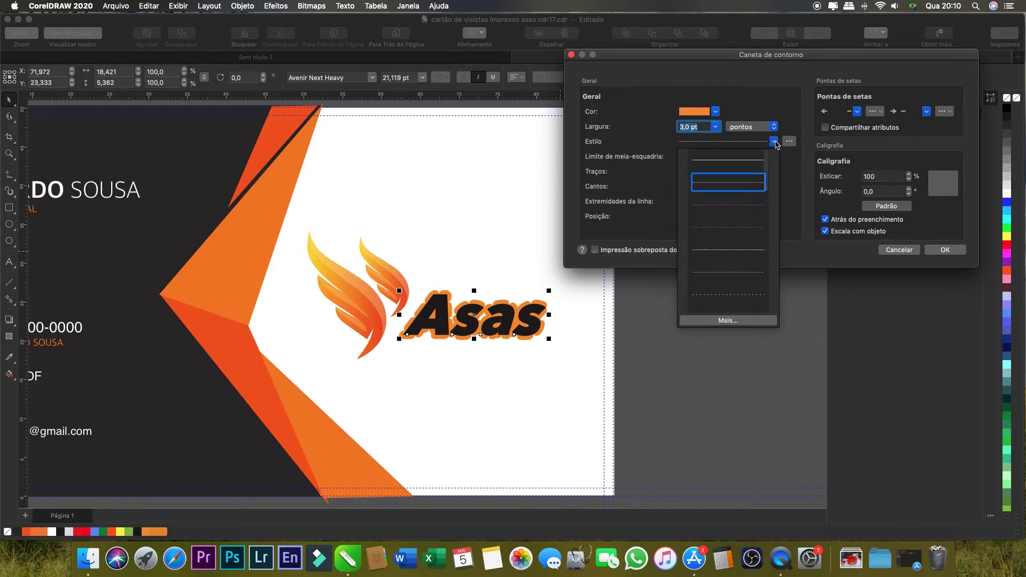
left_click(725, 253)
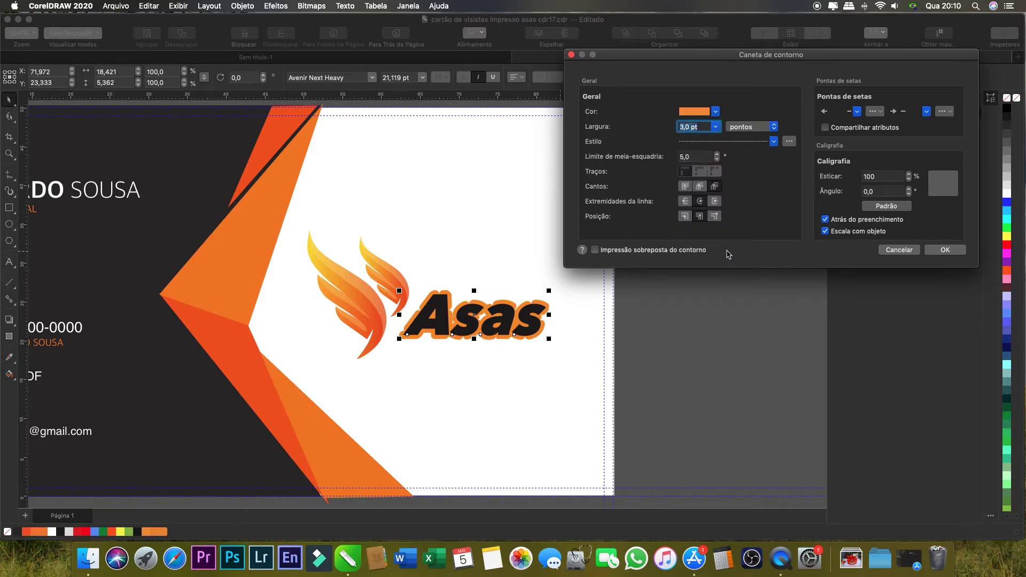
left_click(774, 141)
scroll(730, 251, "down", 3)
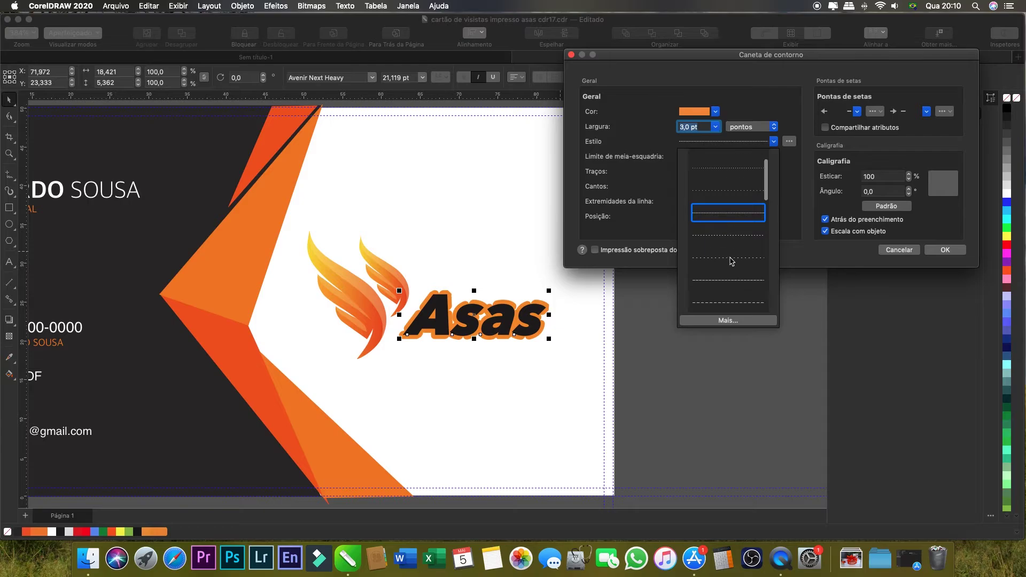
left_click(730, 218)
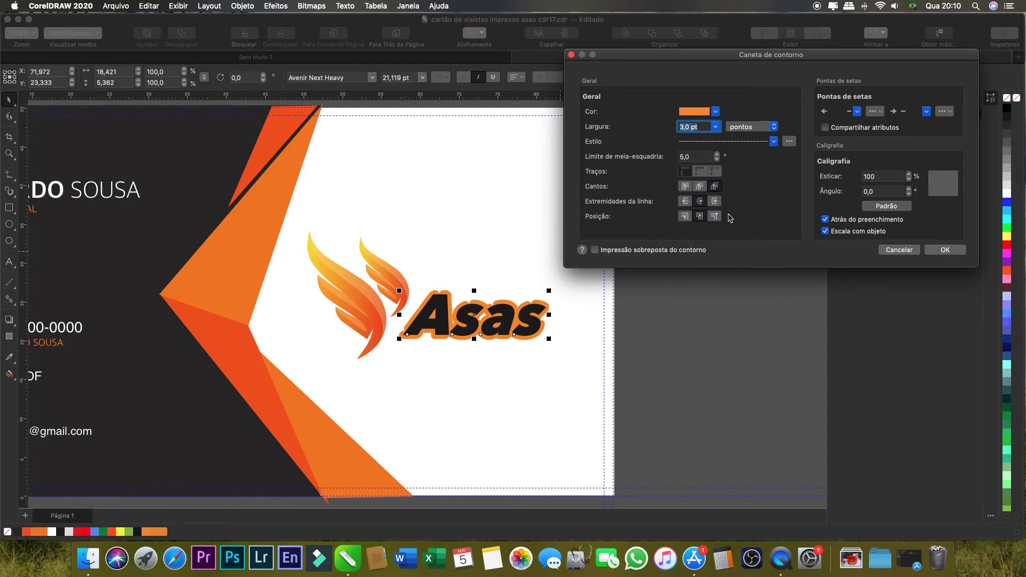
Try widely spaced dash-dot line styles on the "Asas" outline, and restore the solid line
left_click(773, 141)
scroll(708, 252, "down", 3)
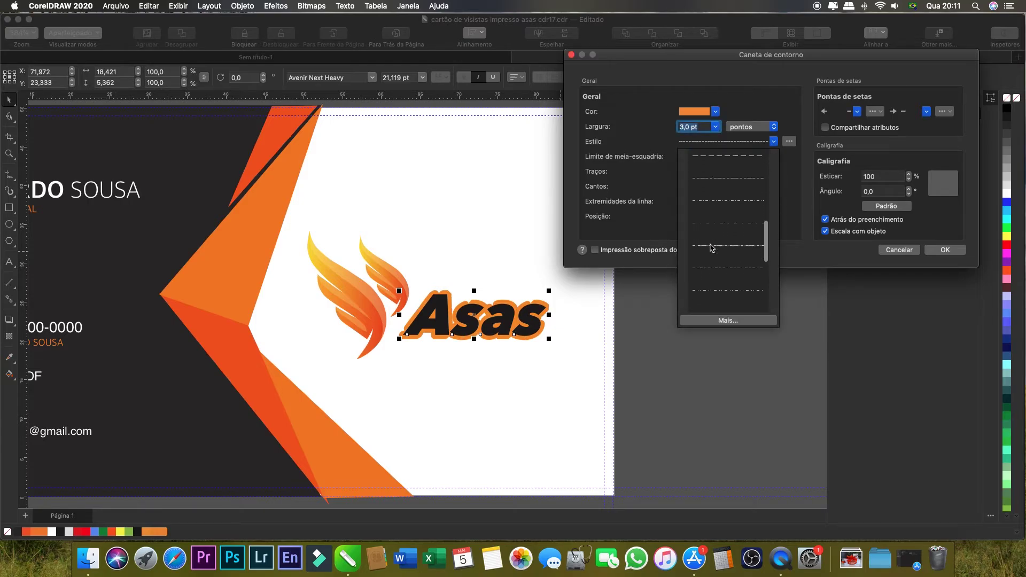
left_click(716, 224)
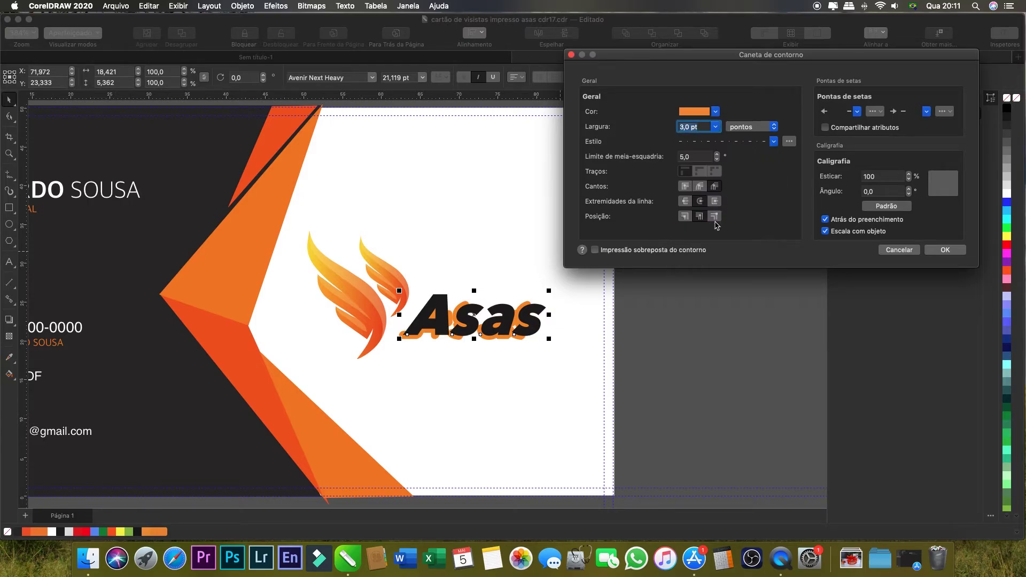
left_click(774, 142)
scroll(734, 262, "down", 2)
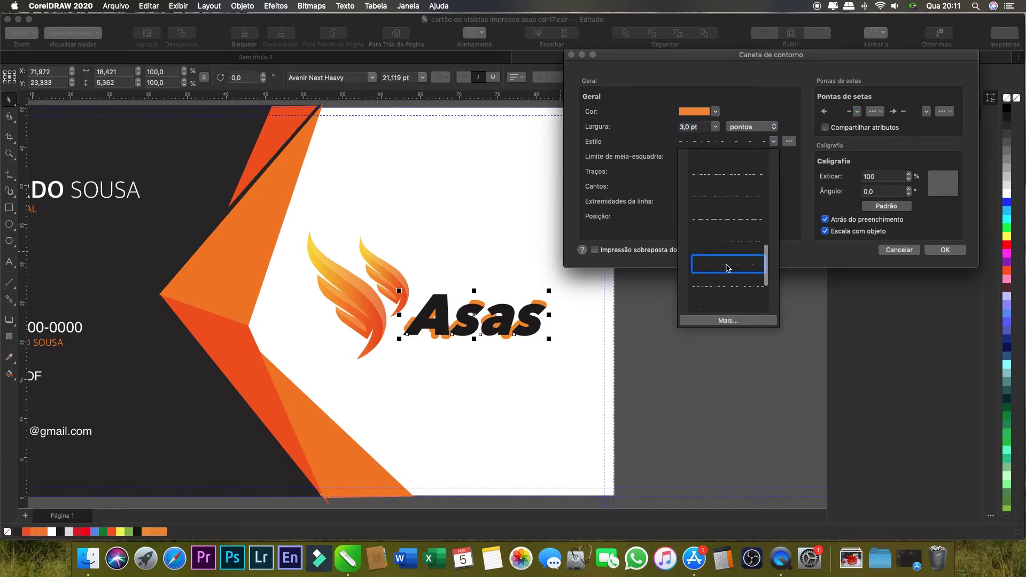
left_click(726, 265)
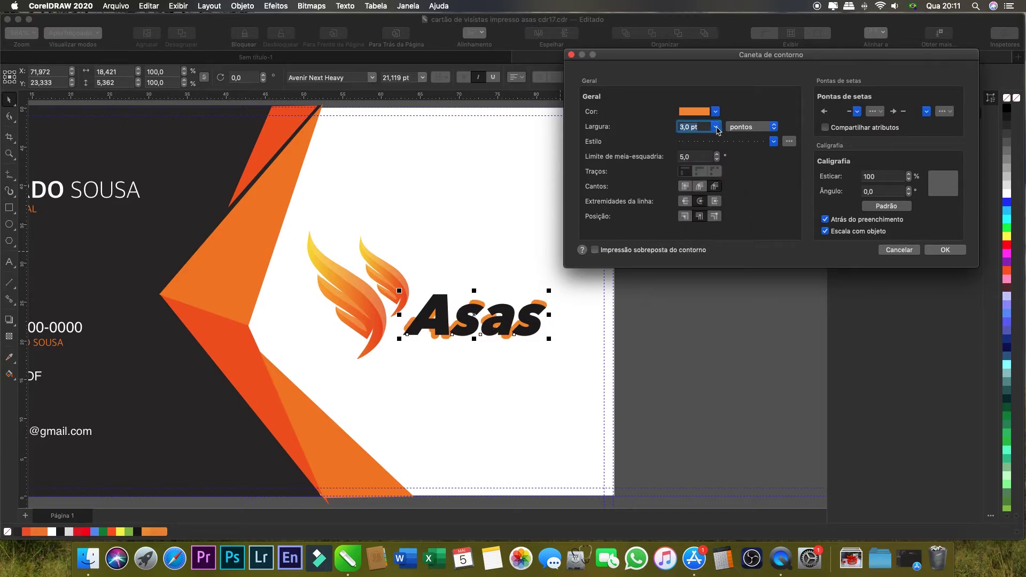
left_click(774, 142)
scroll(743, 193, "up", 3)
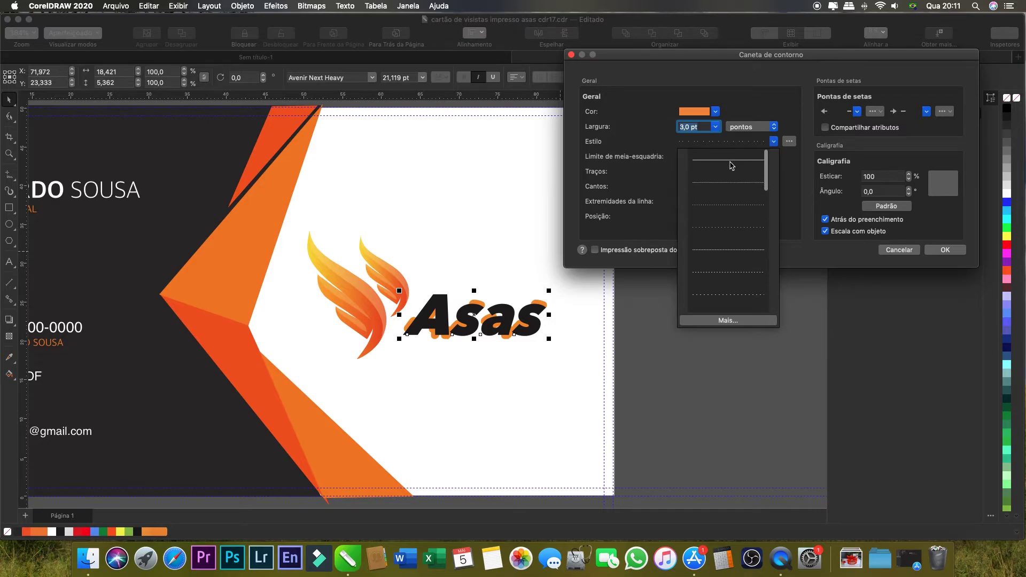
left_click(730, 163)
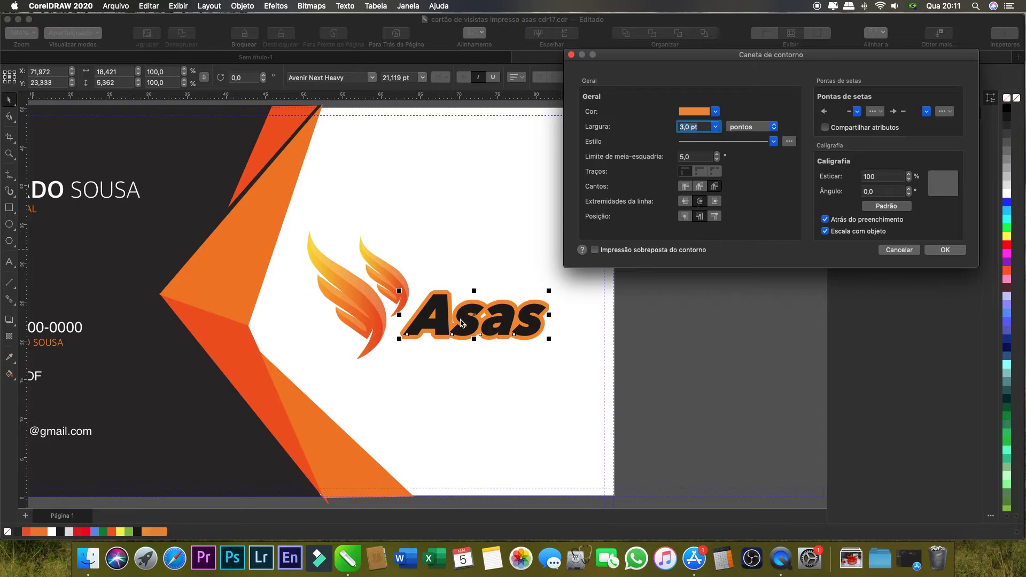
Compare the mitered, rounded and beveled corner options on the "Asas" outline, ending on beveled
left_click(686, 187)
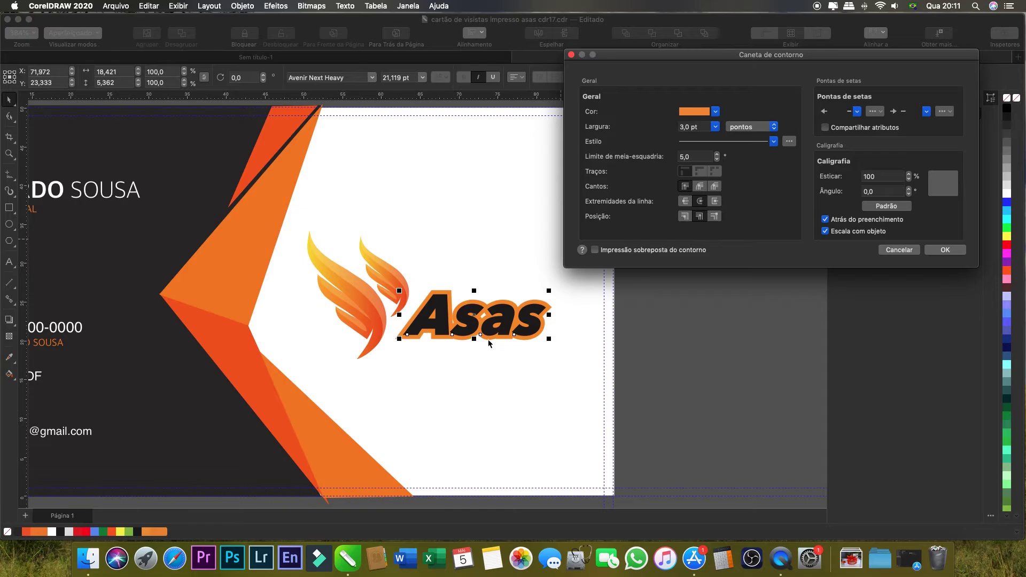
left_click(703, 191)
left_click(715, 187)
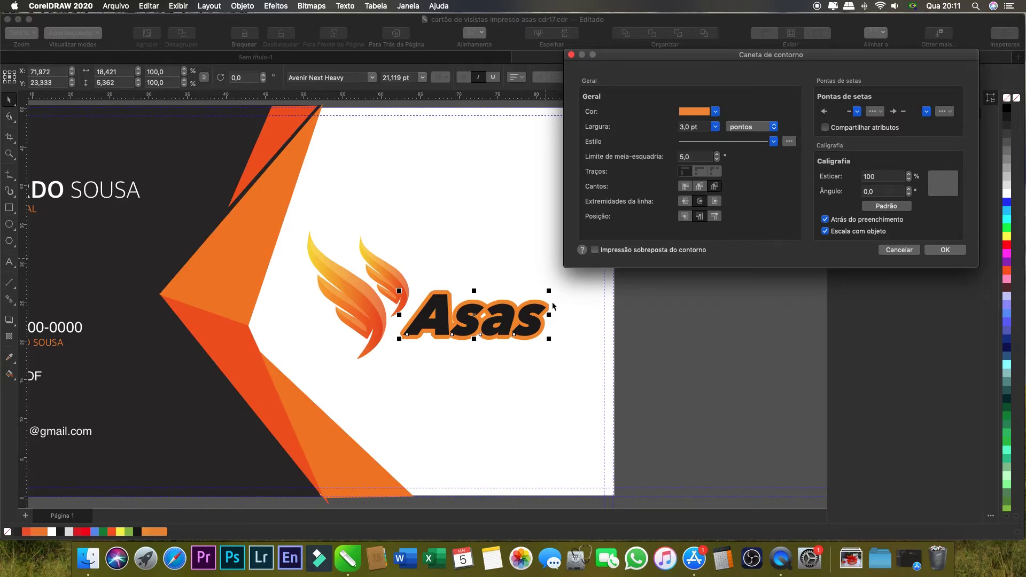
Try the outside and inside outline positions on the "Asas" text, and return the outline to the centered position
left_click(700, 201)
left_click(699, 218)
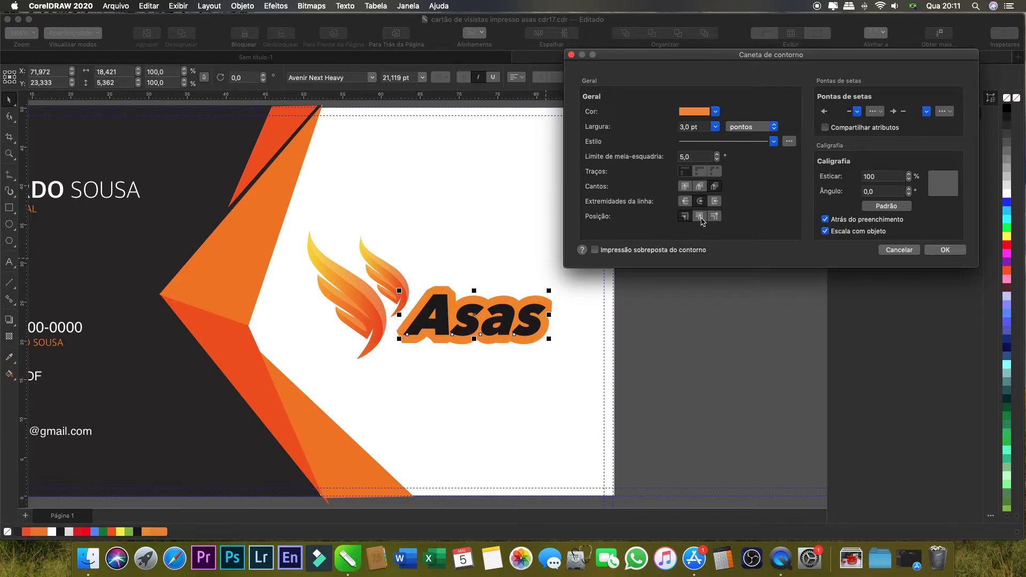
left_click(714, 216)
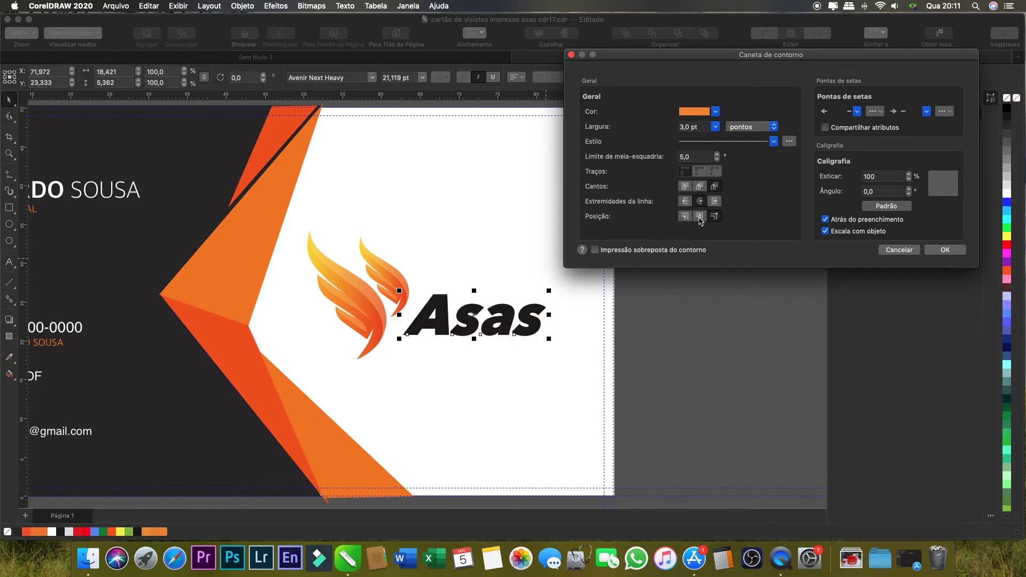
left_click(700, 218)
left_click(685, 217)
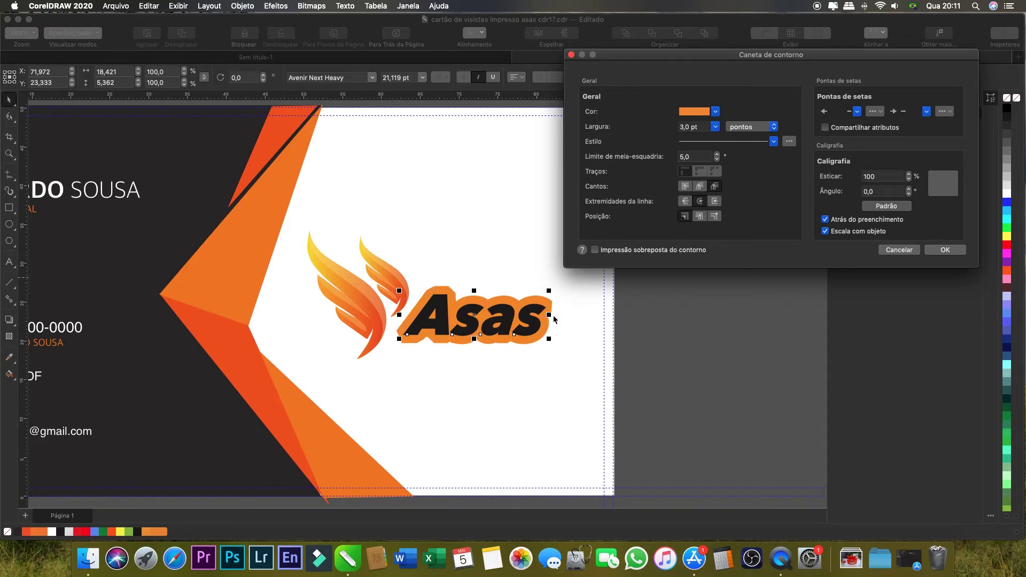
left_click(700, 217)
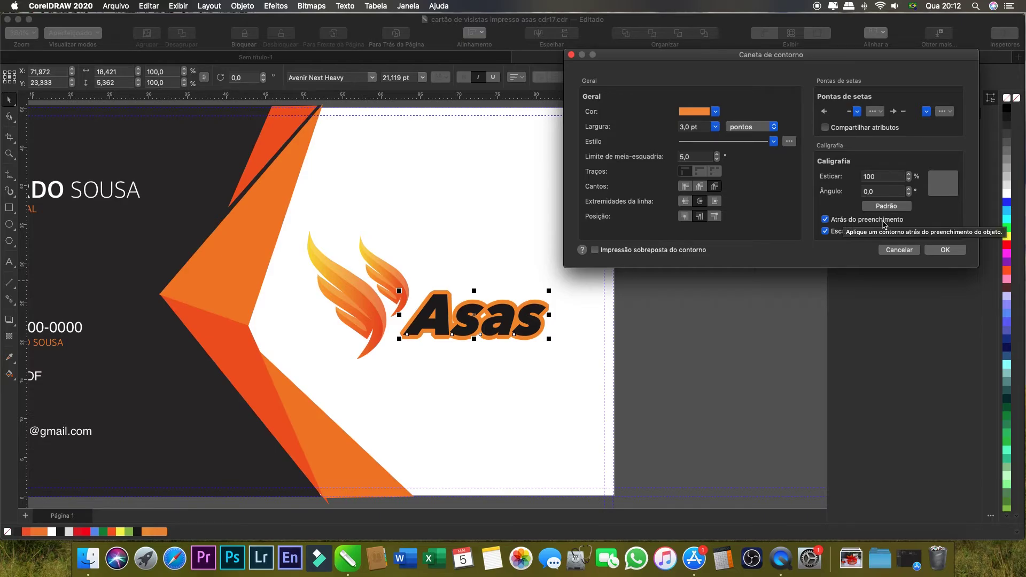
Toggle the behind-fill option of the "Asas" outline off and on, and disable scaling the outline with the object
left_click(825, 220)
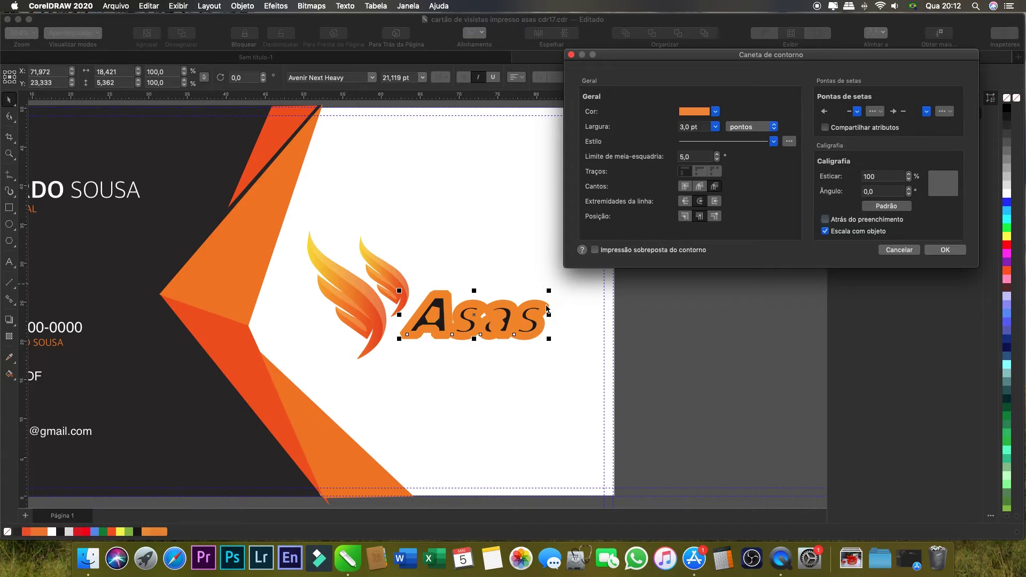
left_click(827, 221)
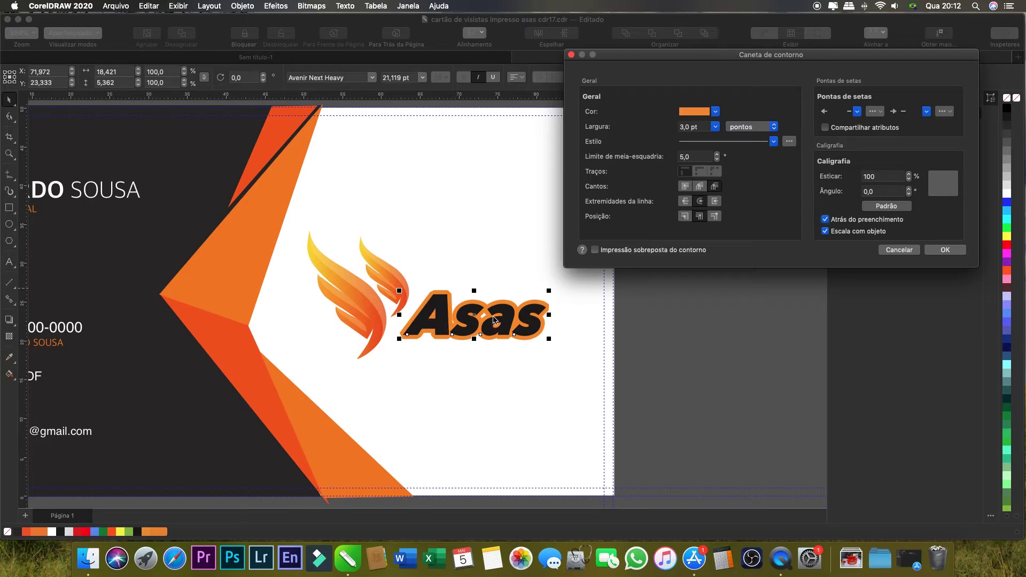
left_click(826, 232)
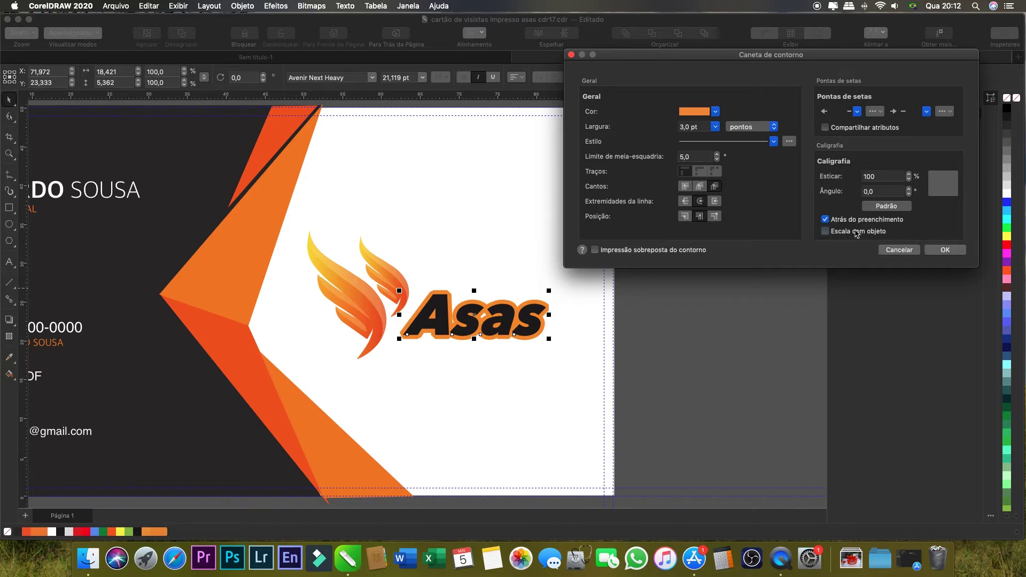
left_click(936, 254)
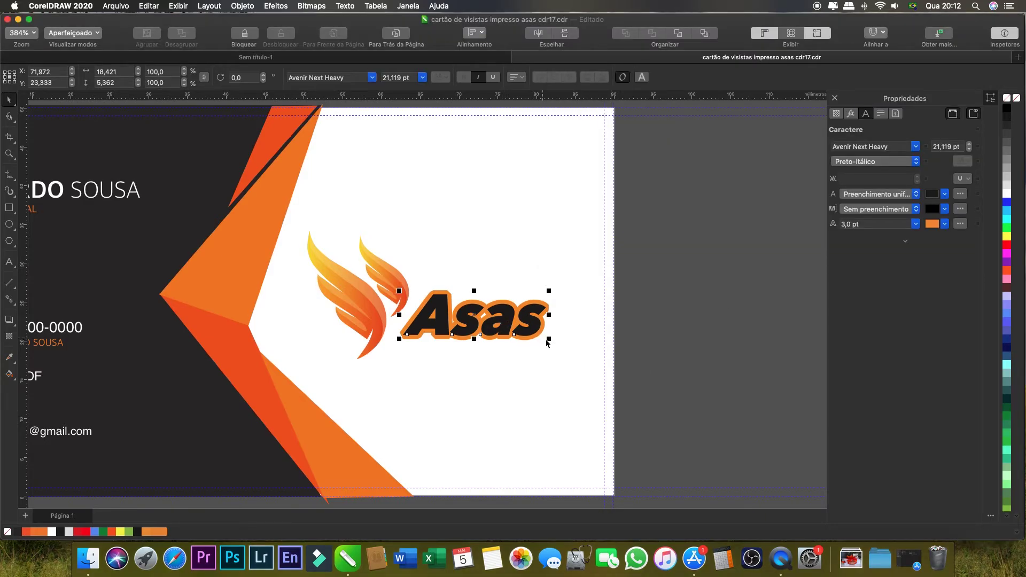
Scale the "Asas" text down to about 9.4 pt, up to about 50.6 pt, and back to about 33.6 pt
left_click_drag(547, 340, 513, 322)
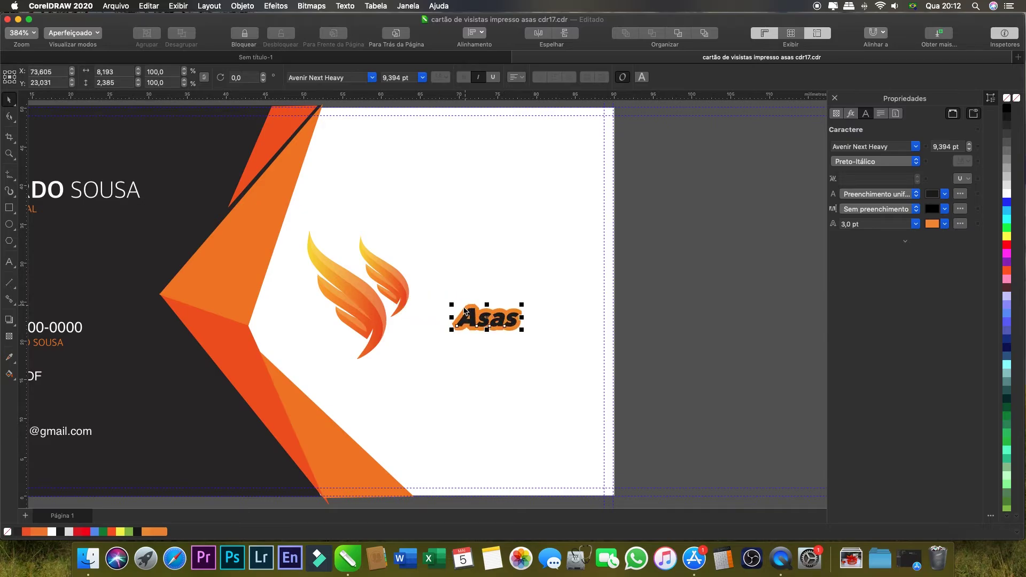
left_click_drag(521, 331, 789, 428)
left_click_drag(524, 310, 440, 210)
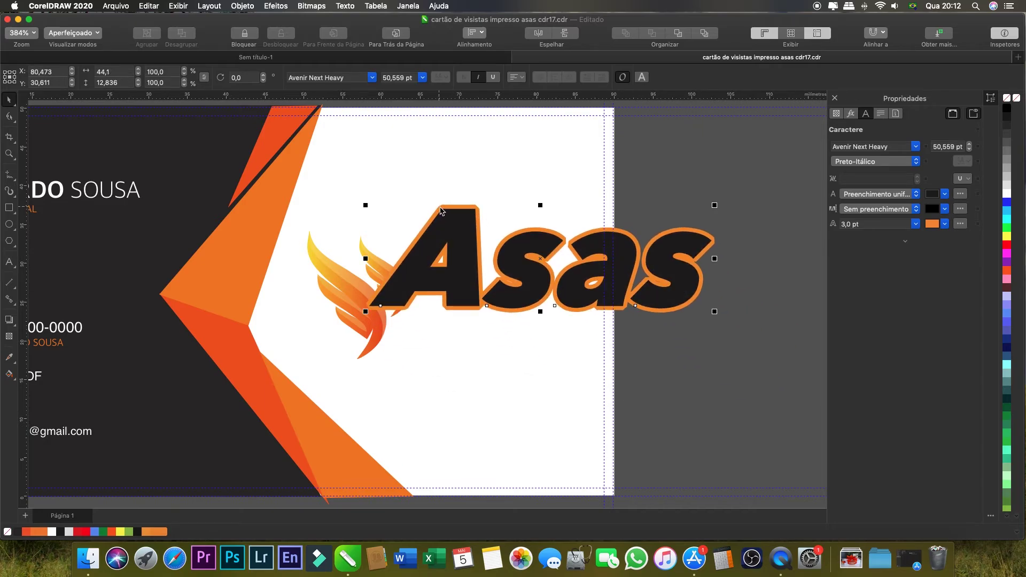
left_click_drag(365, 205, 622, 314)
Enable scaling the outline with the object in the outline pen settings of the "Asas" text
left_click(961, 223)
left_click(825, 231)
left_click(945, 250)
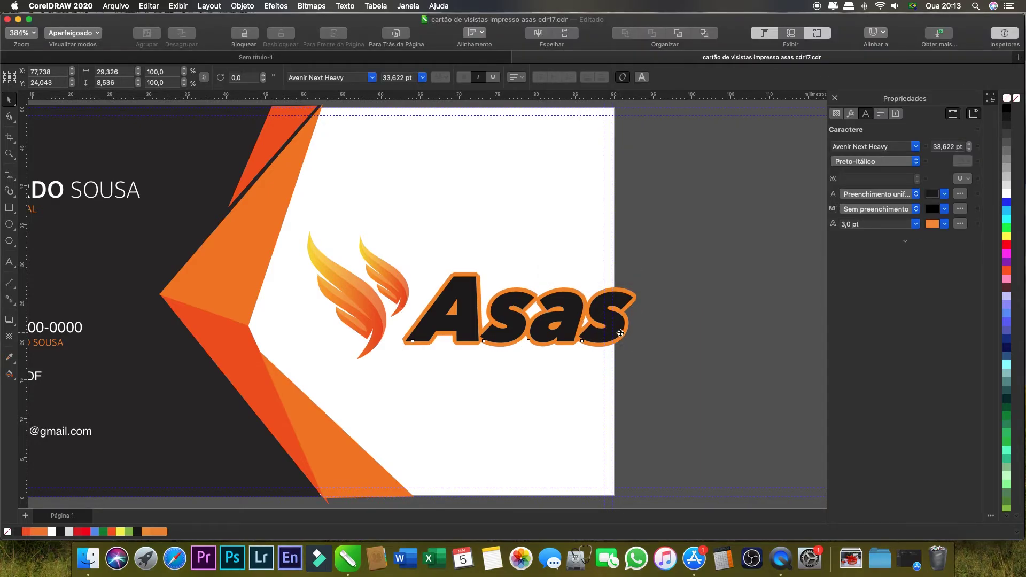
Scale the "Asas" text up and down, ending at about 27.4 pt, and place it beside the wing logo
left_click_drag(632, 343, 735, 389)
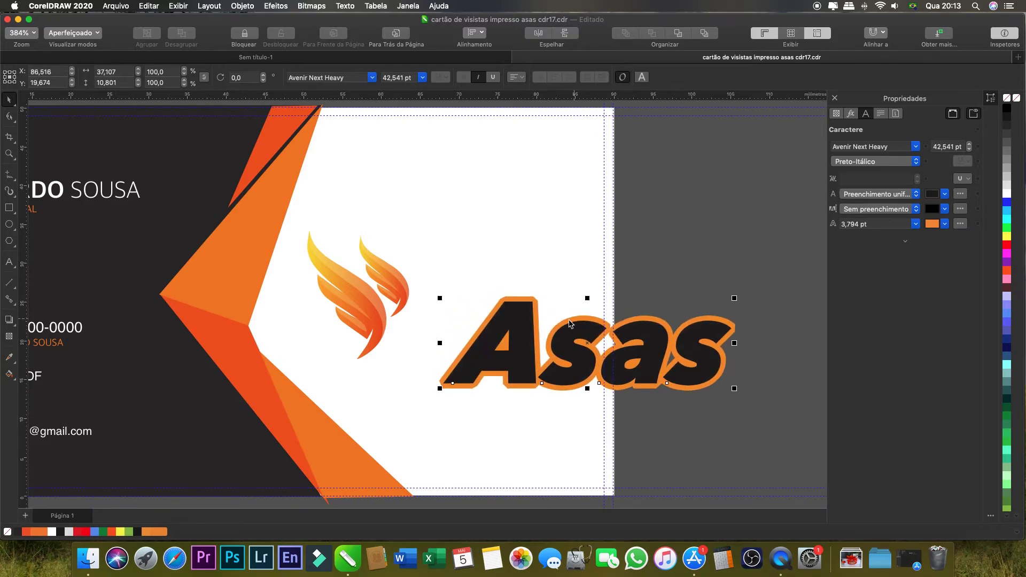
left_click_drag(439, 298, 332, 266)
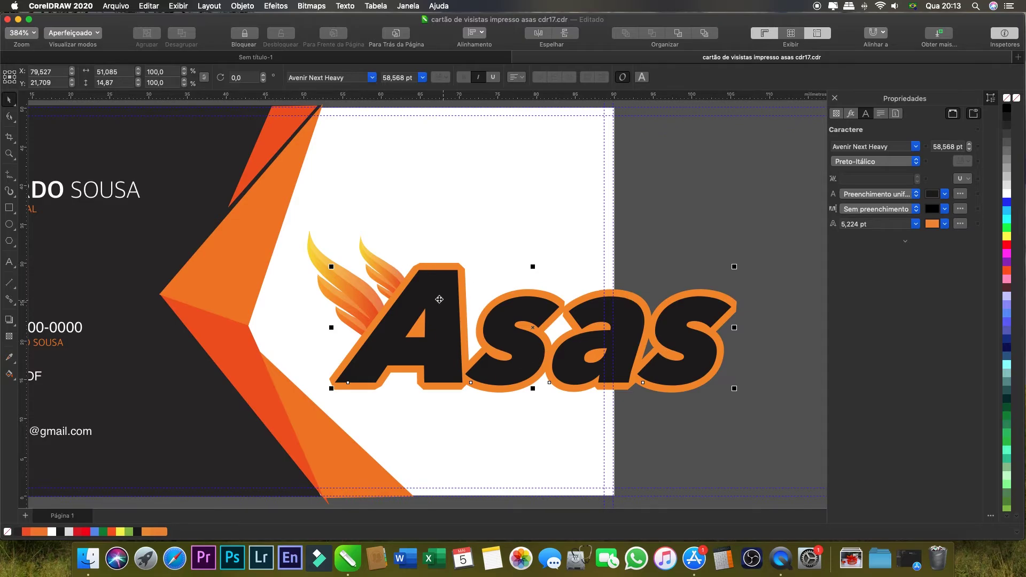
left_click_drag(331, 267, 534, 334)
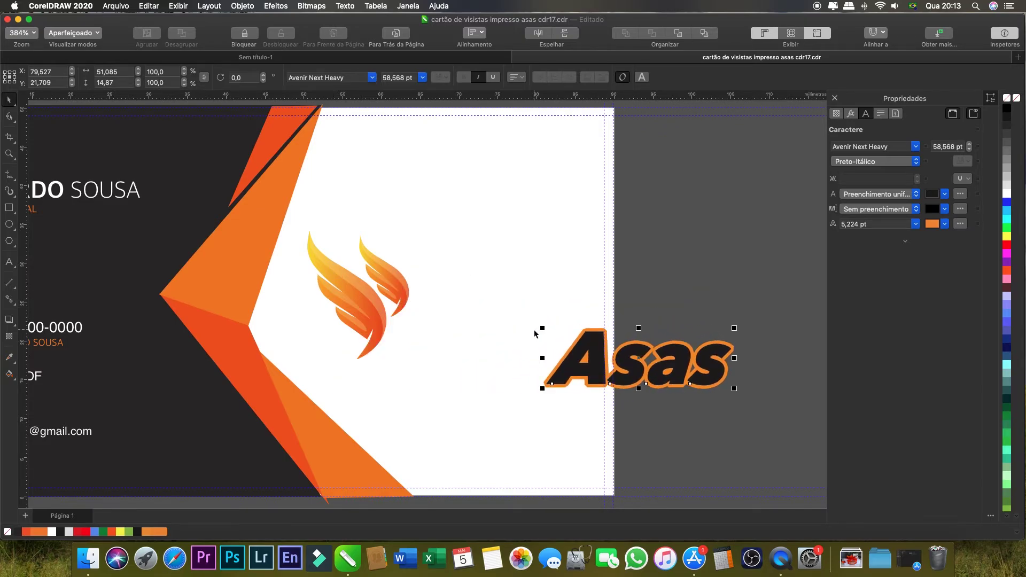
left_click_drag(593, 356, 459, 313)
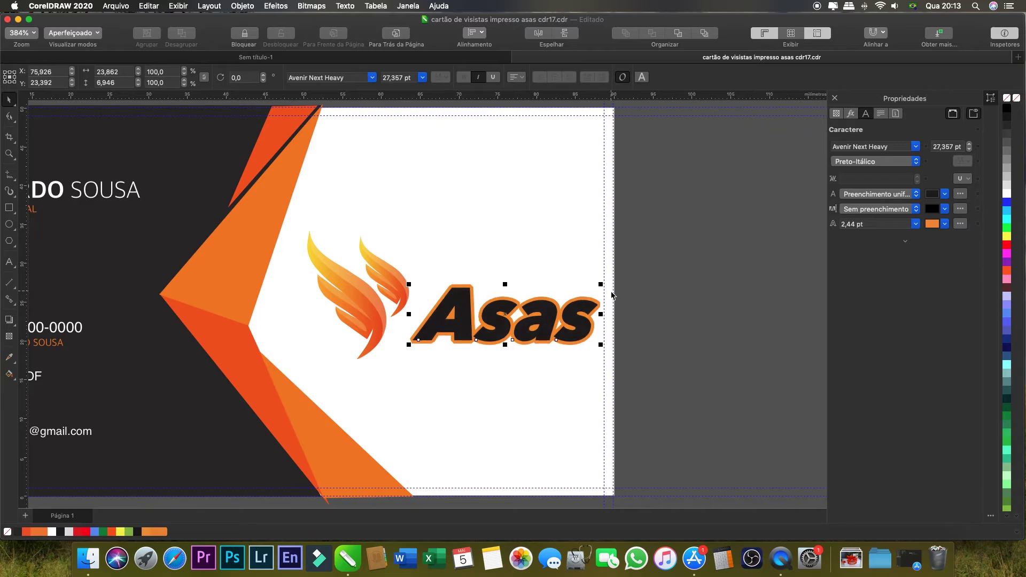
Remove the outline color from the "Asas" text
left_click(915, 224)
left_click(934, 257)
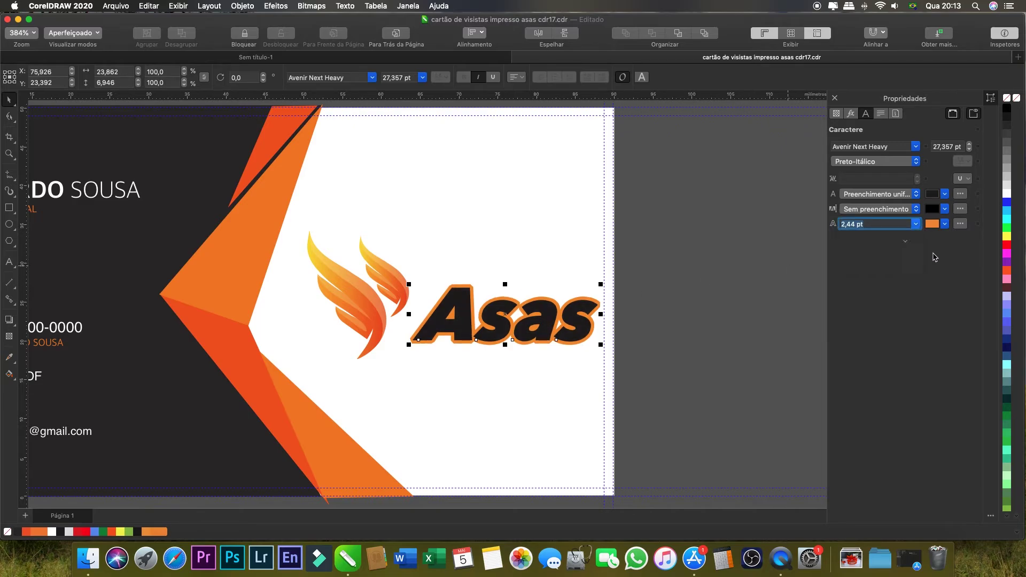
left_click(944, 223)
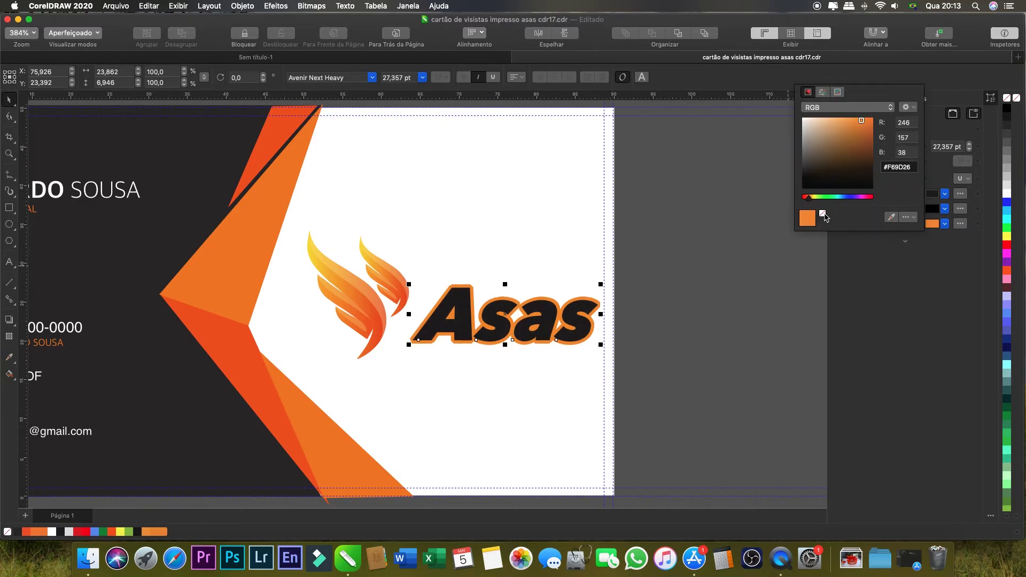
left_click(944, 224)
left_click(944, 223)
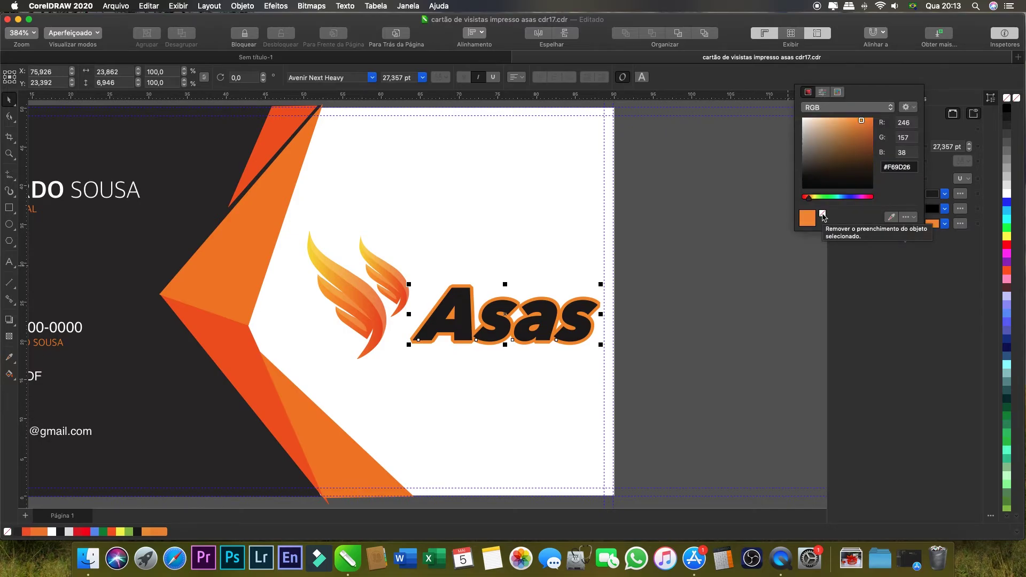
left_click(823, 215)
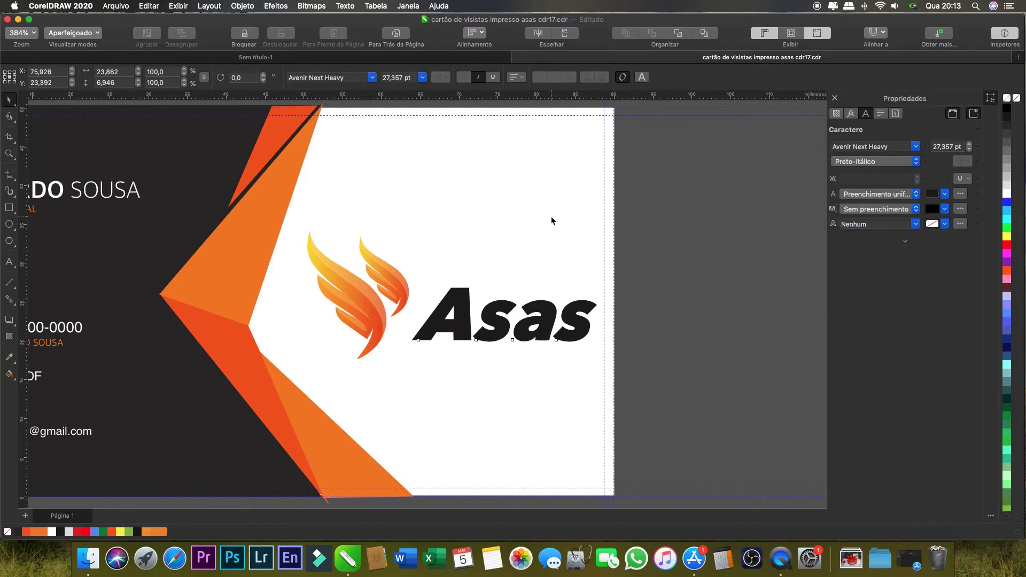
Move the "Asas" text slightly closer to the wing logo, to about X 74.1 and Y 23.5
left_click(500, 324)
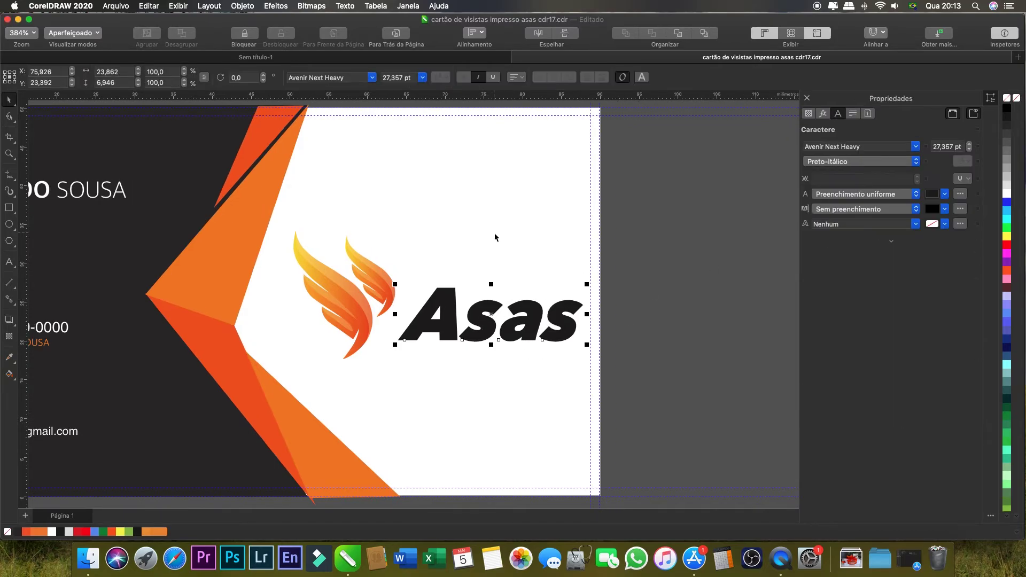
left_click_drag(510, 318, 496, 317)
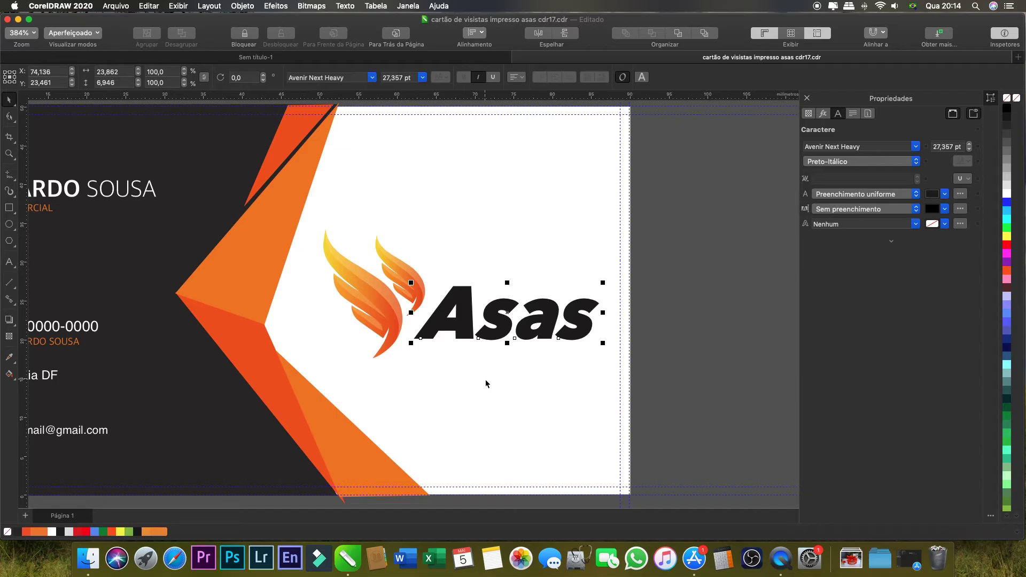
scroll(498, 386, "left", 5)
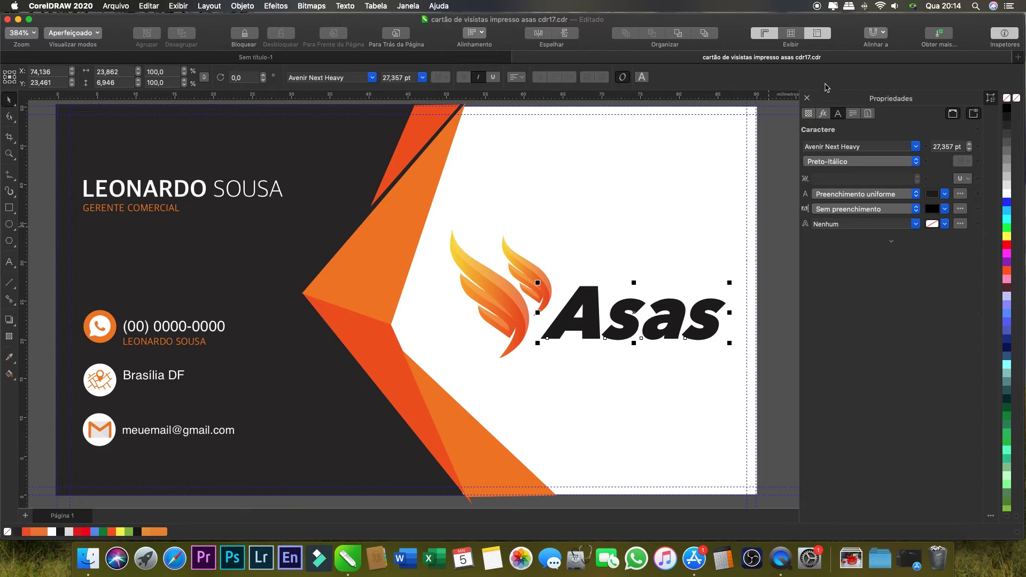
Close the object properties and select the "Asas" text on the card
left_click(807, 99)
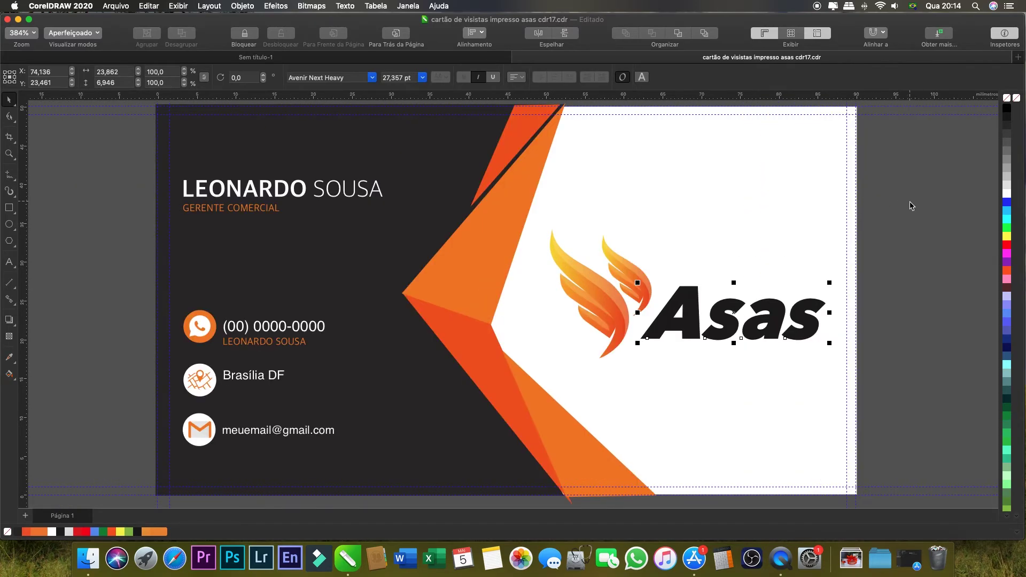
left_click(912, 207)
left_click(730, 325)
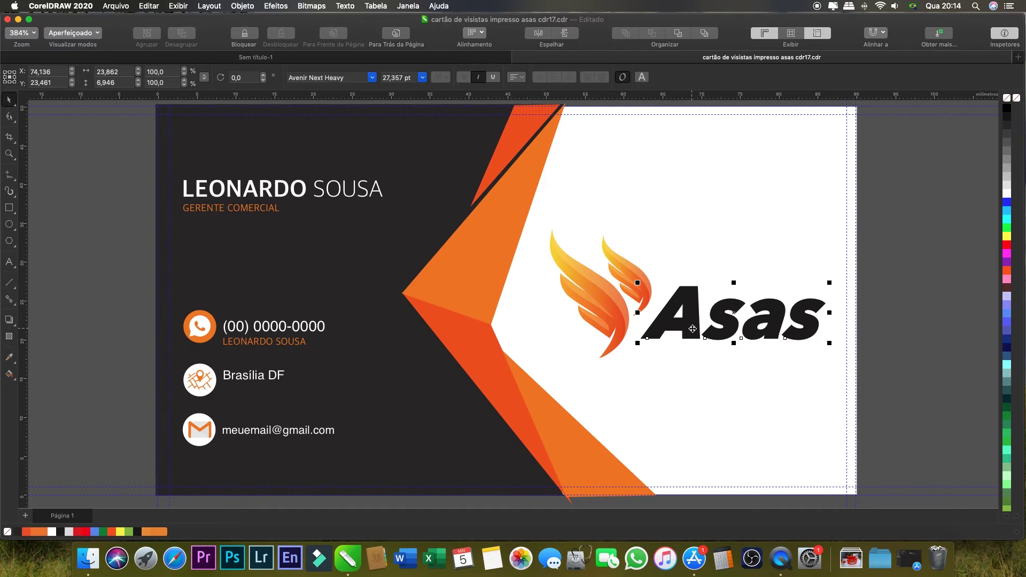
Delete the initial "A" of the "Asas" text, re-enter it and leave text editing
double_click(697, 319)
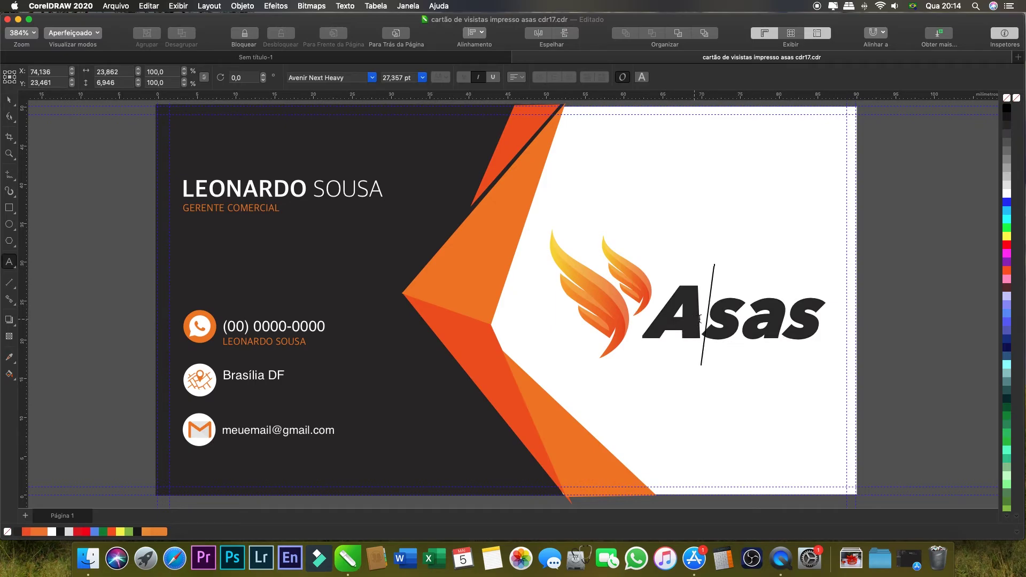
key("BackSpace")
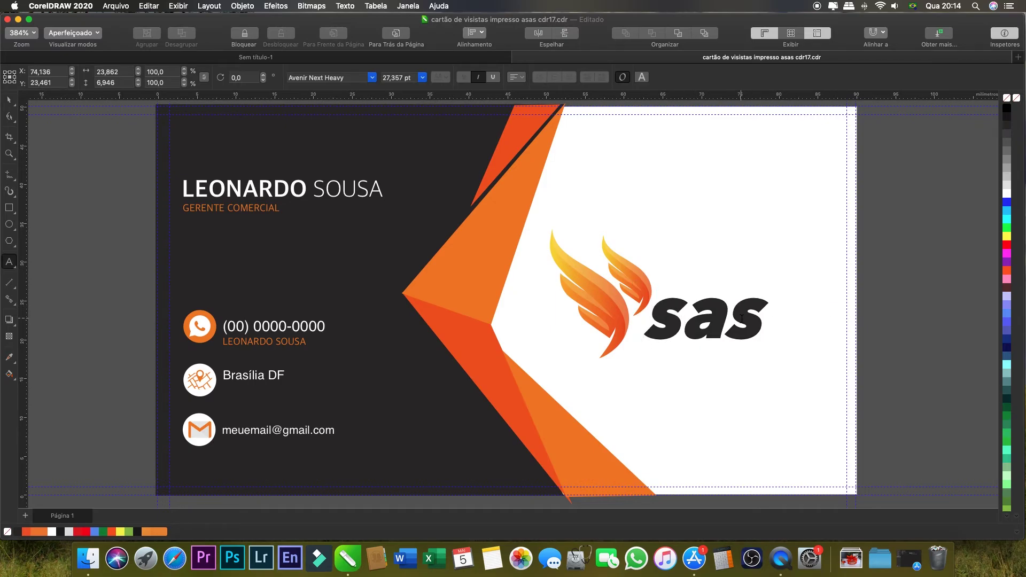
type("A")
left_click(9, 100)
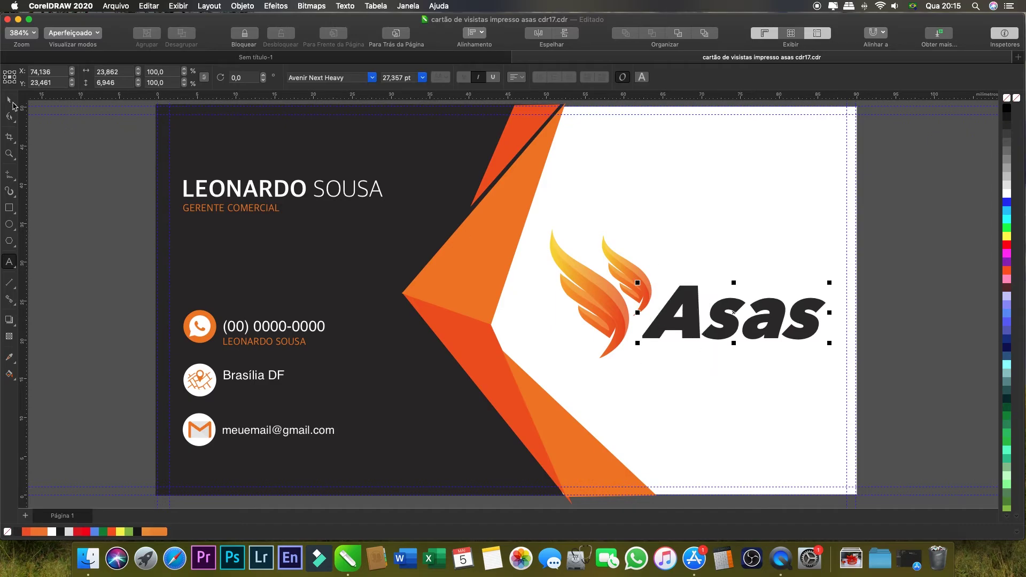
Break the "Asas" text apart into individual letters
left_click(792, 221)
left_click(728, 323)
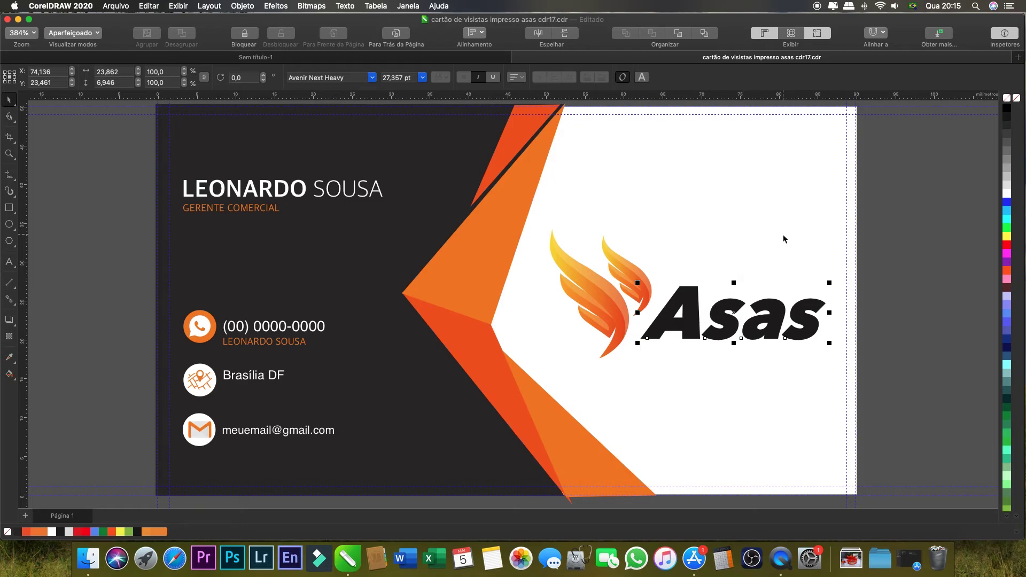
key("ctrl+k")
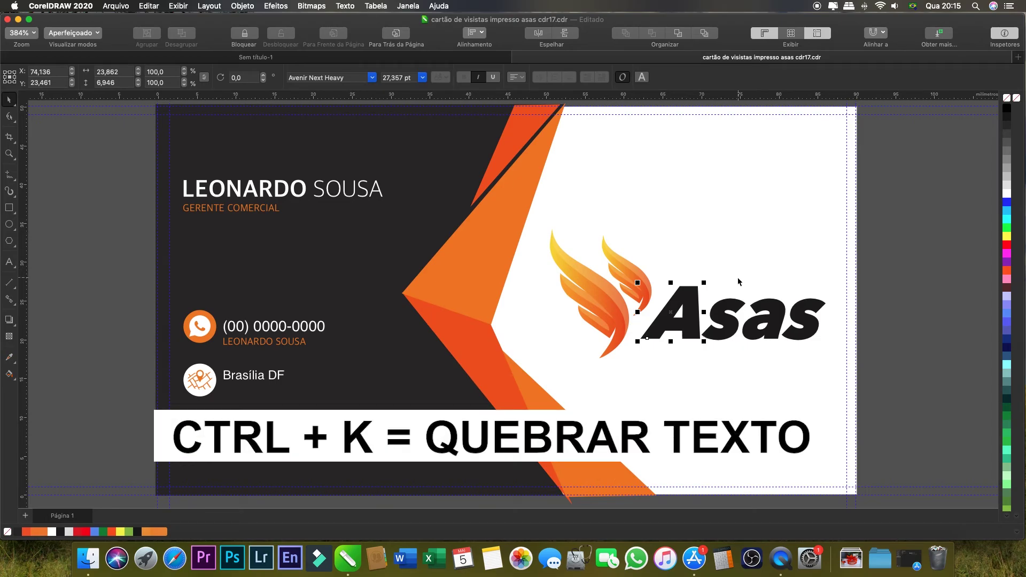
key("Escape")
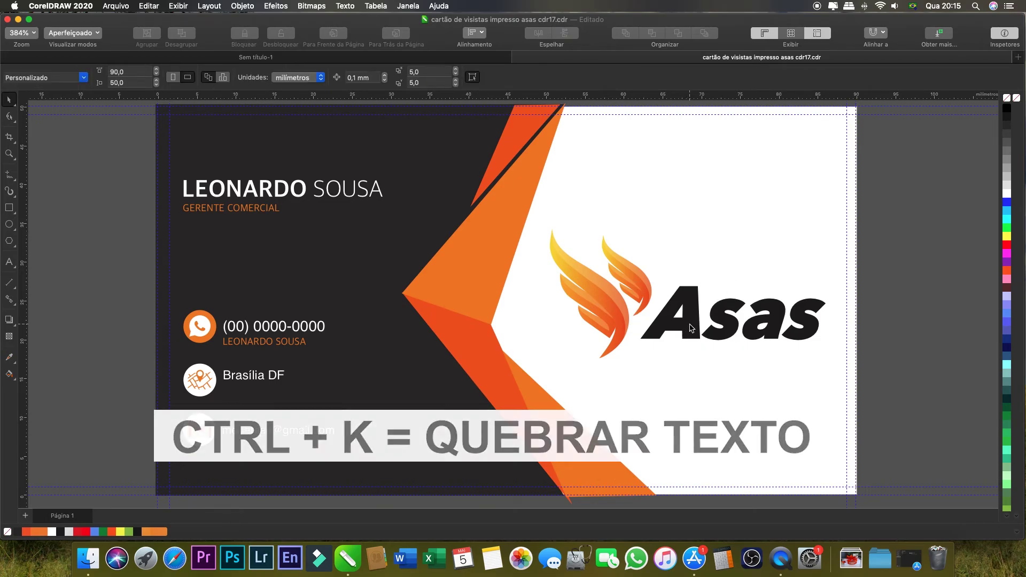
Select the letters of "Asas" one at a time to check that each is a separate object
left_click(724, 316)
left_click(775, 318)
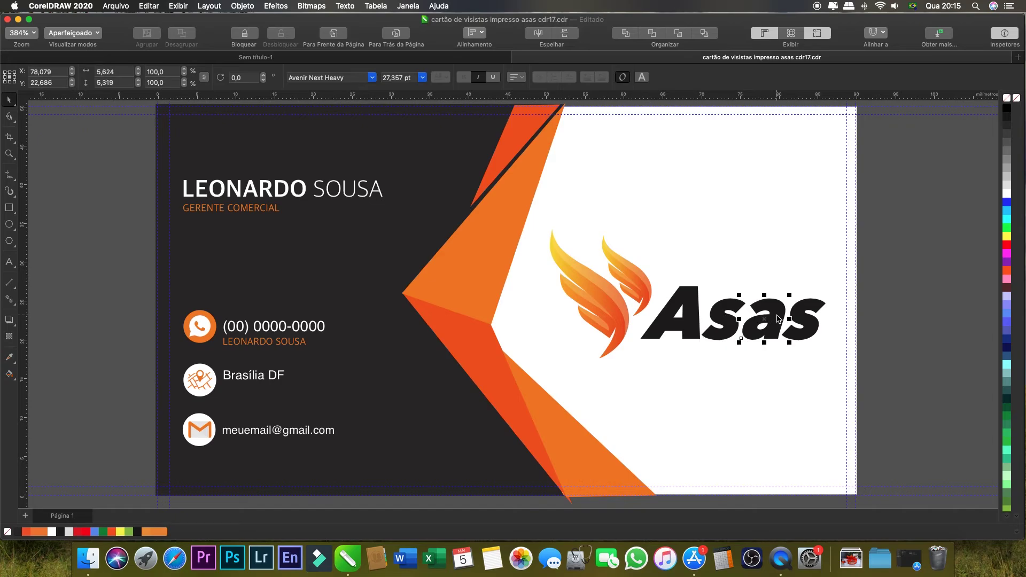
left_click(805, 318)
left_click(732, 317)
left_click(781, 323)
left_click(814, 321)
left_click(691, 324)
left_click(734, 323)
left_click(813, 324)
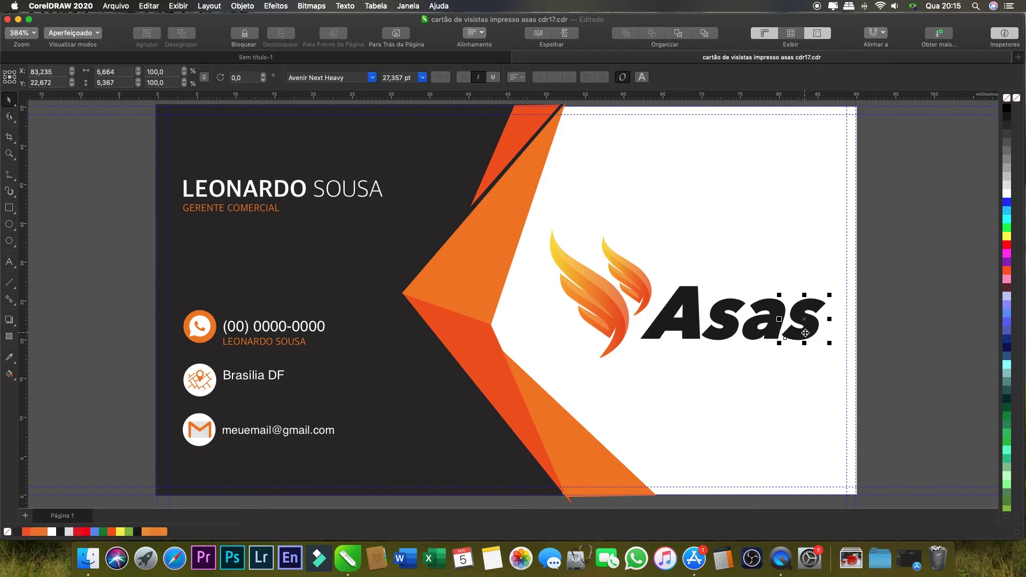
Replace the last "s" of the logo with "u", delete that letter, and undo these changes
double_click(815, 348)
key("BackSpace")
type("u")
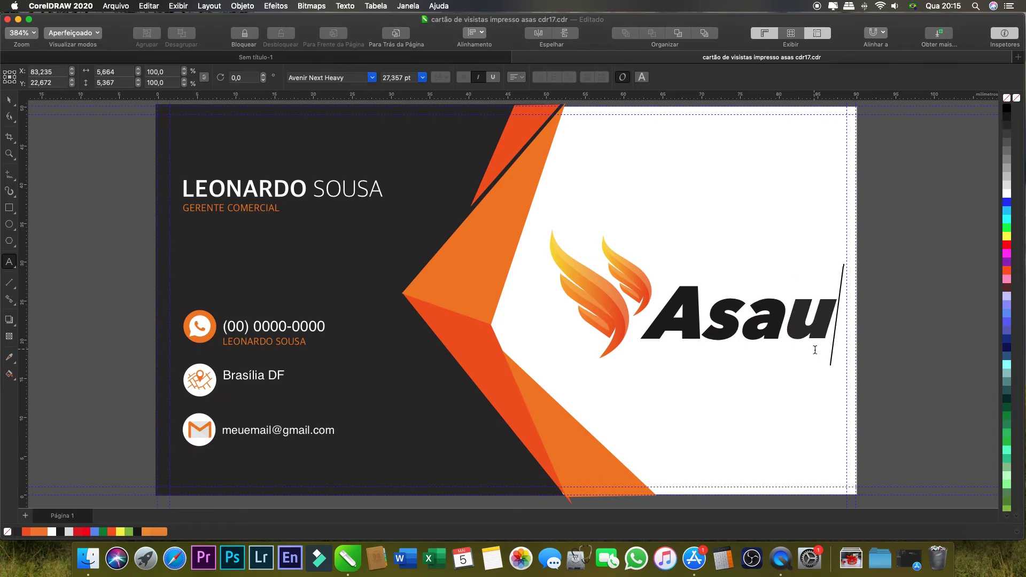
key("ctrl+space")
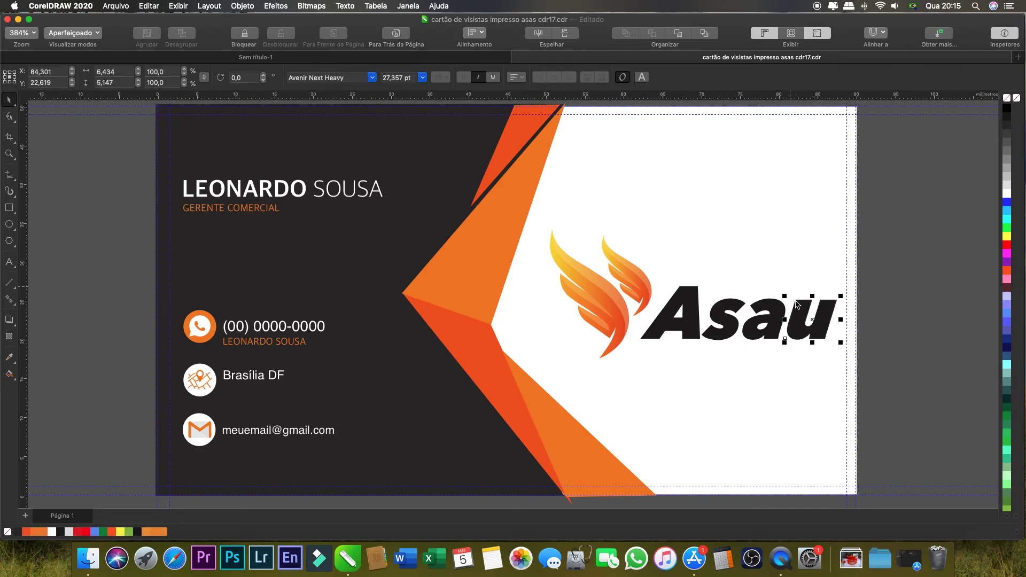
key("Delete")
key("ctrl+z")
key("ctrl+z")
left_click(793, 382)
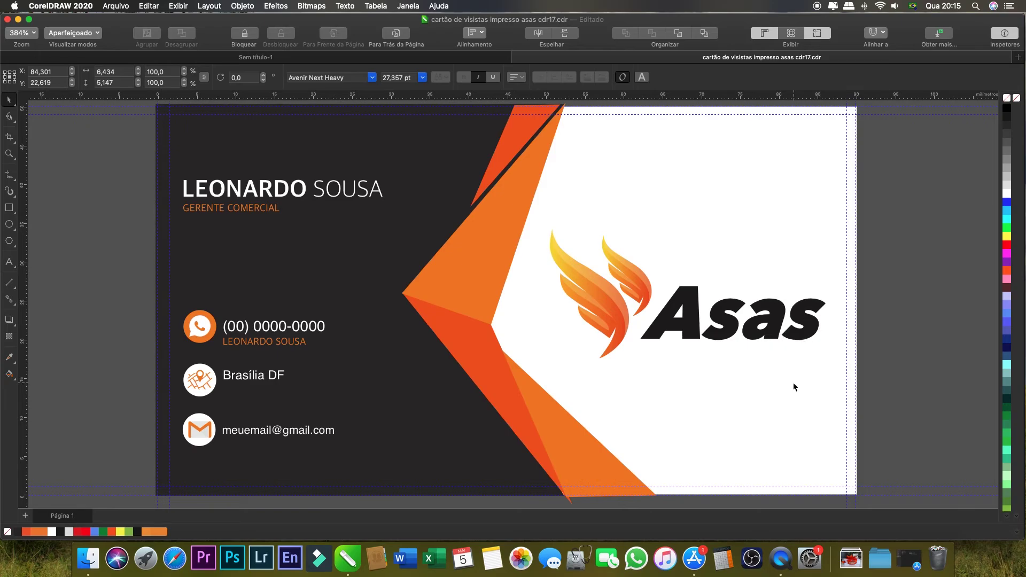
double_click(722, 319)
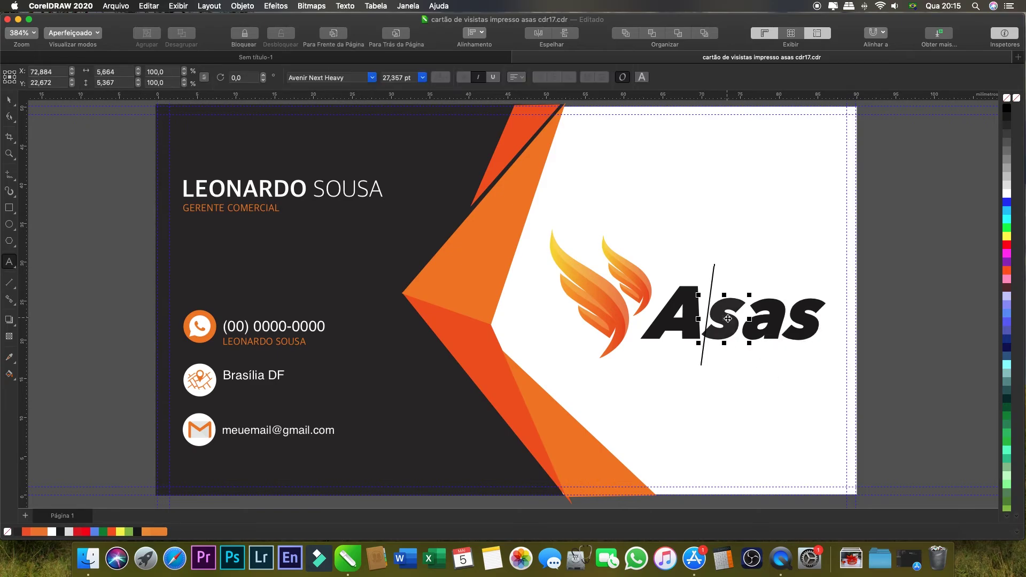
left_click(9, 99)
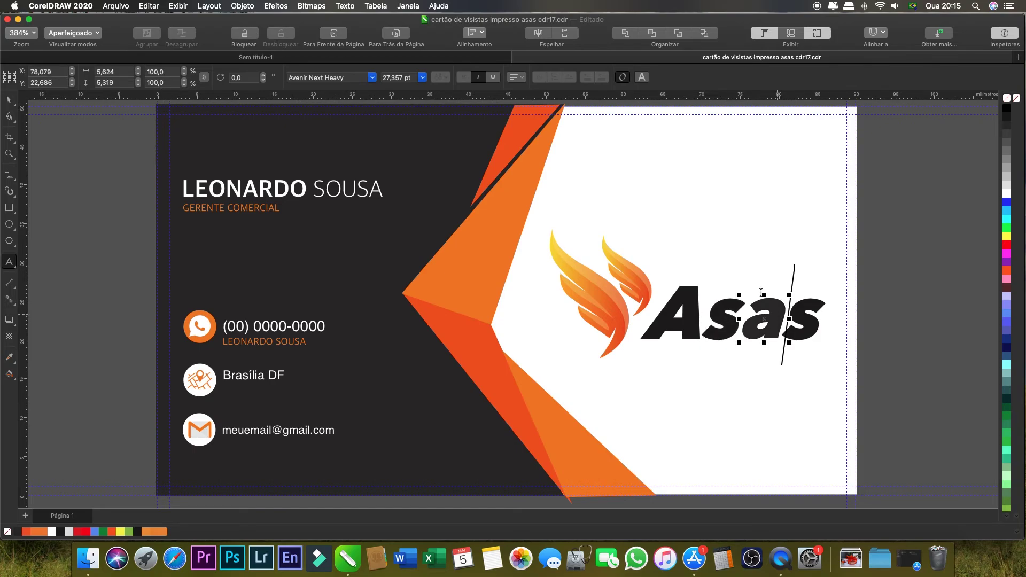
key("Escape")
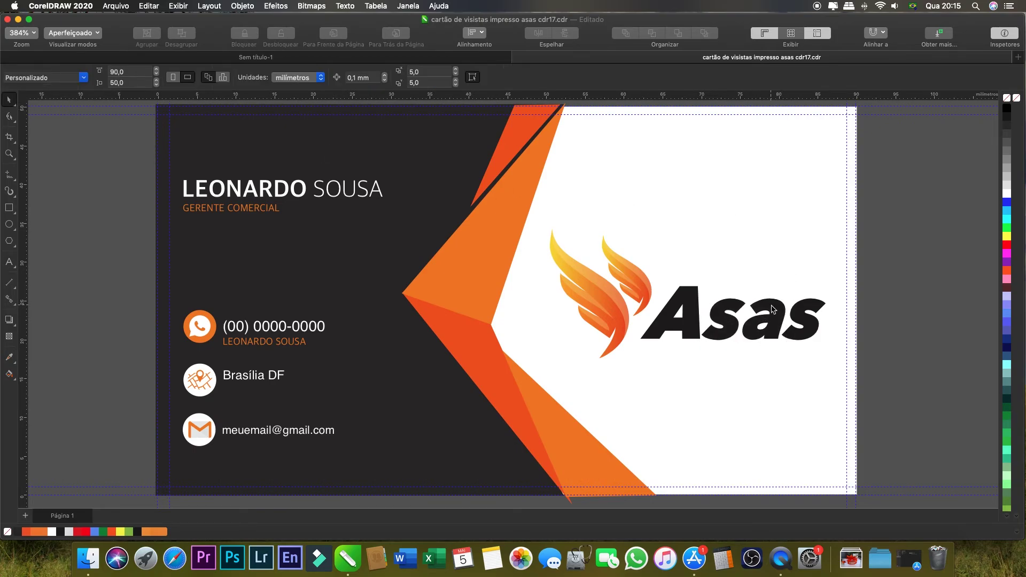
Stagger the logo letters vertically: raise the "a" to about Y 24.8 and the "A" to Y 24, and lower both "s" letters
left_click_drag(773, 312, 773, 297)
left_click_drag(731, 334, 727, 349)
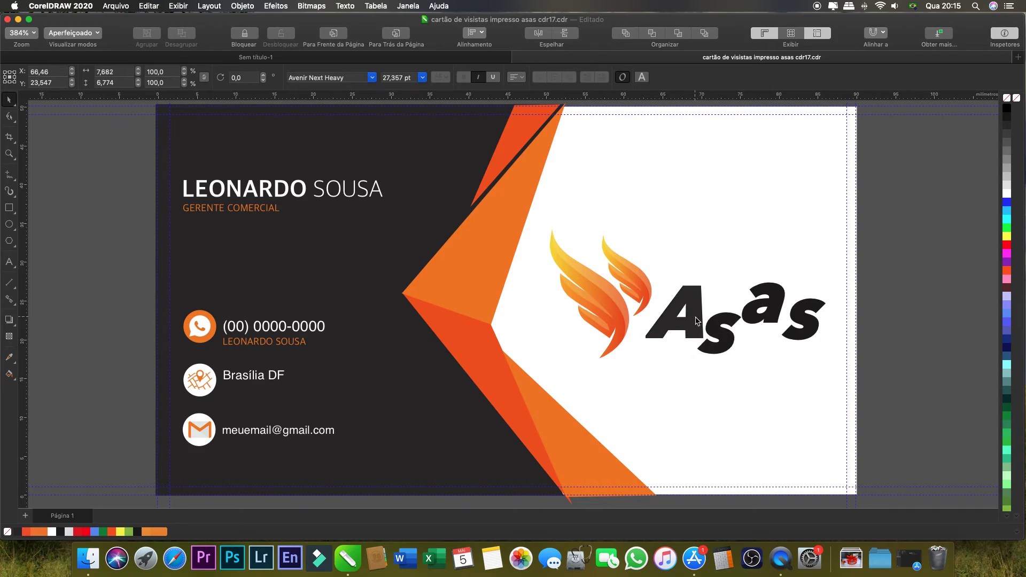
left_click_drag(810, 325, 799, 337)
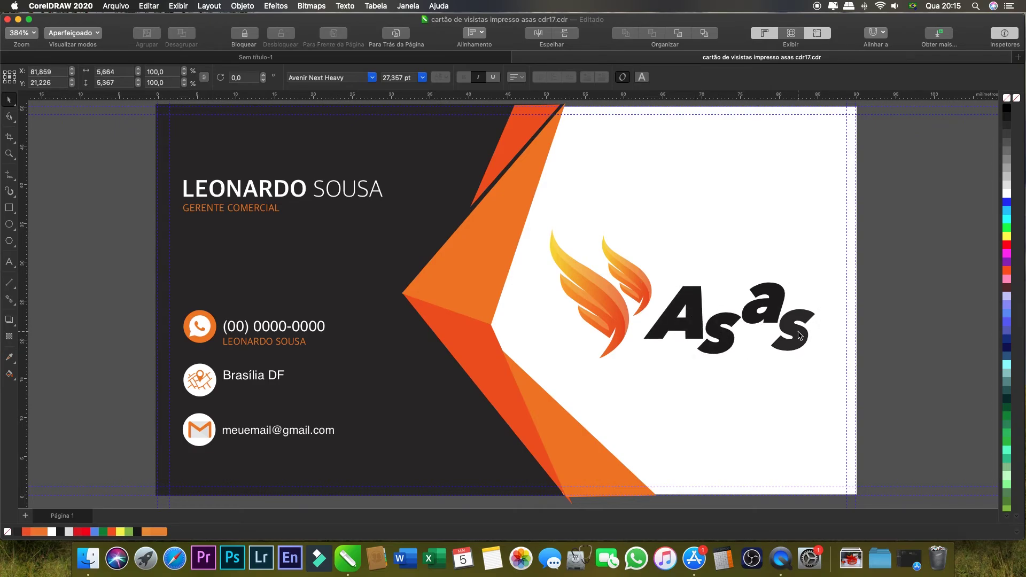
left_click(795, 259)
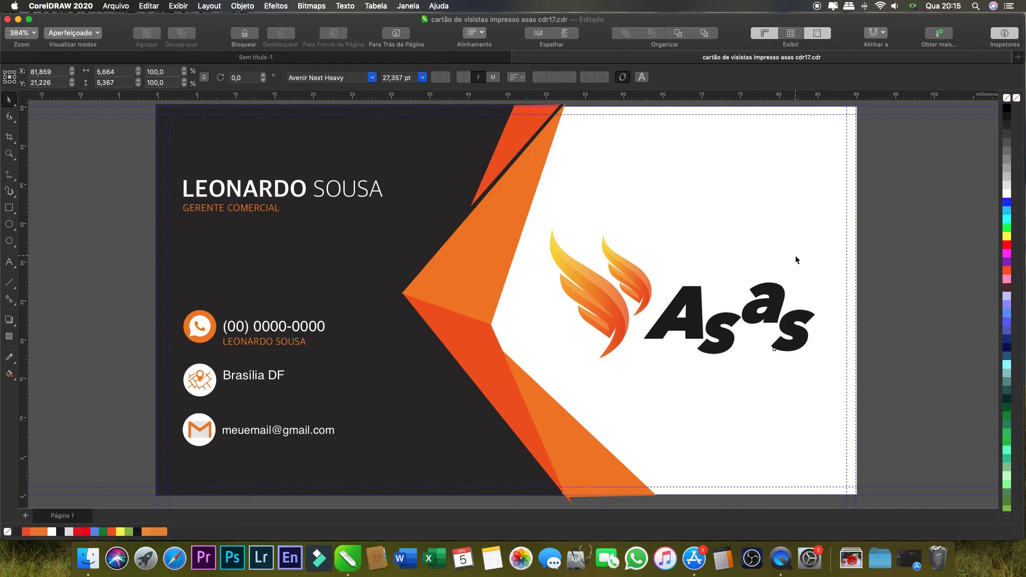
left_click(694, 316)
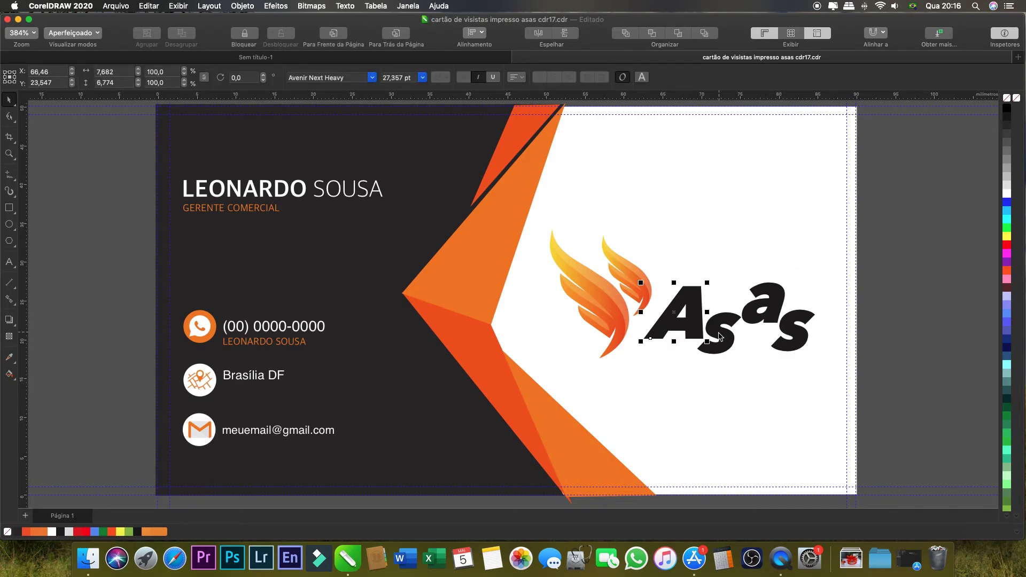
mouse_move(694, 307)
left_mouse_down()
mouse_move(693, 297)
mouse_move(691, 305)
left_mouse_up()
Select the staggered letters in turn to examine their text properties
left_click(774, 309)
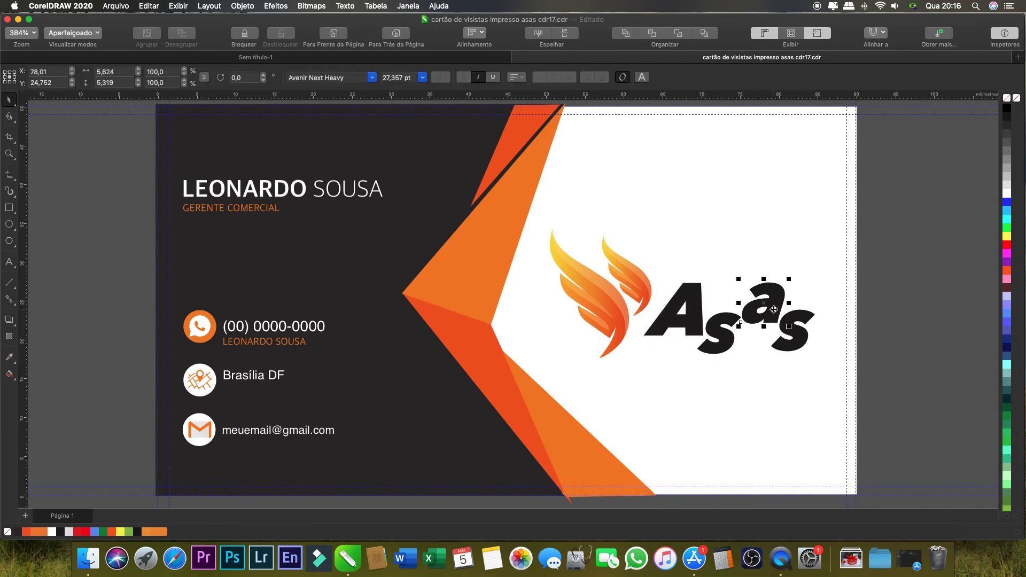
left_click(724, 335)
left_click(802, 335)
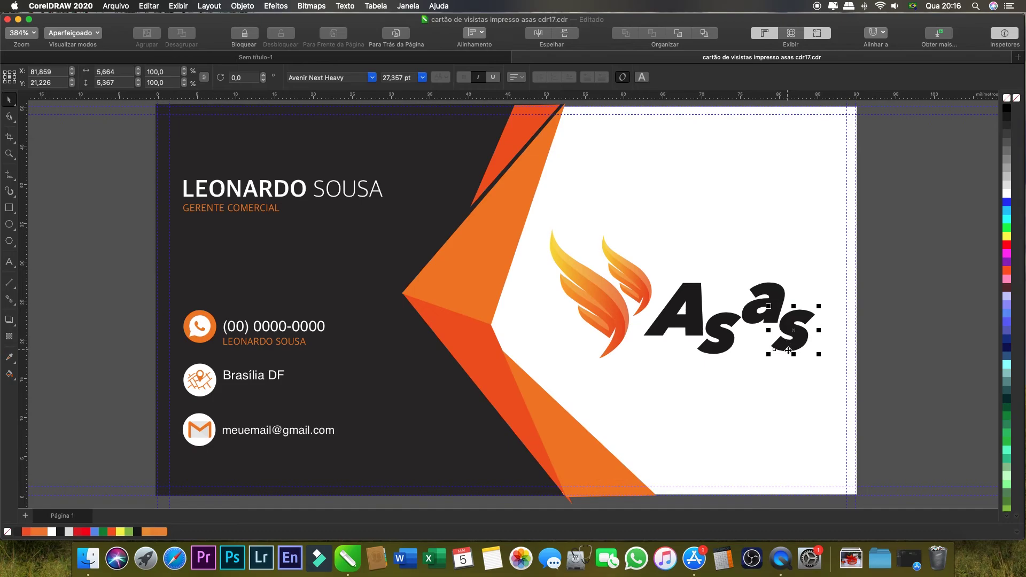
left_click(694, 321)
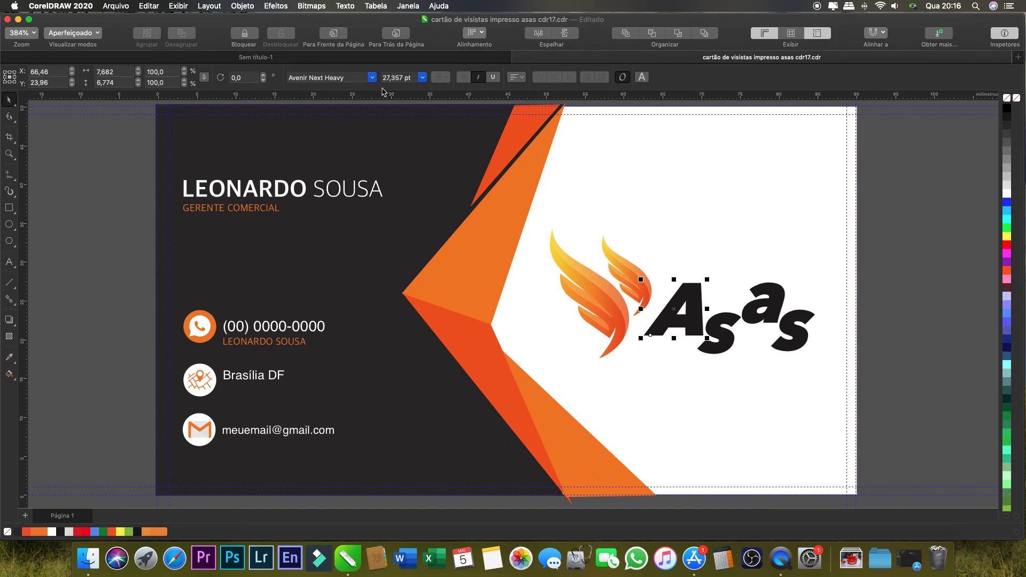
left_click(776, 305)
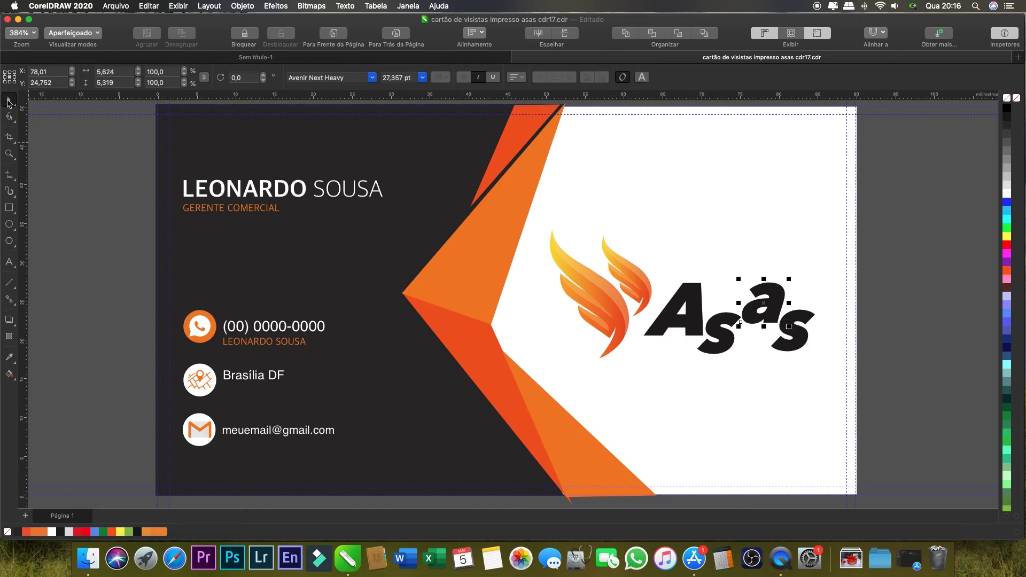
Convert the letter "A" to curves and move it above the wing logo, to about X 67.4 and Y 34.9
left_click(692, 313)
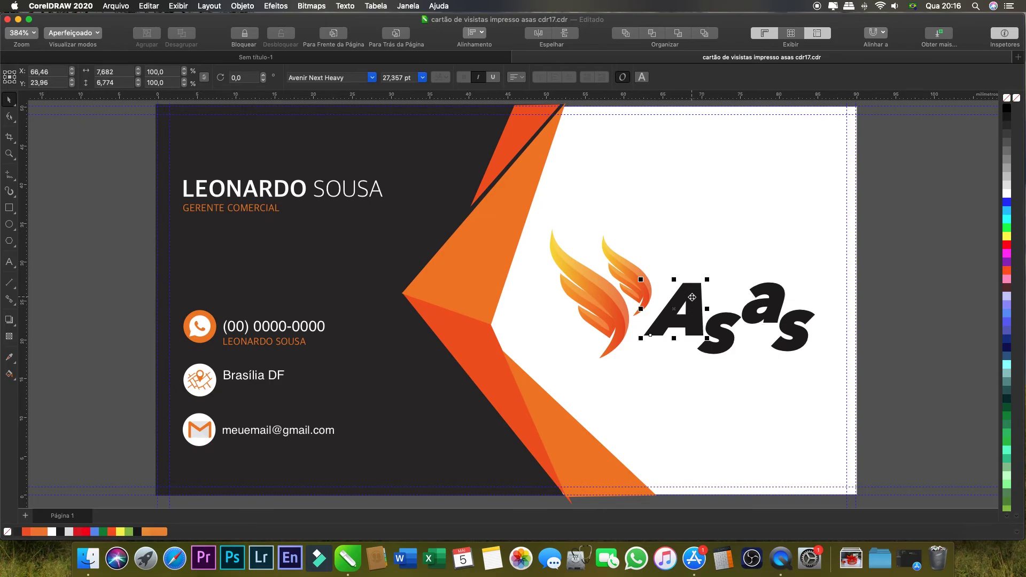
right_click(692, 297)
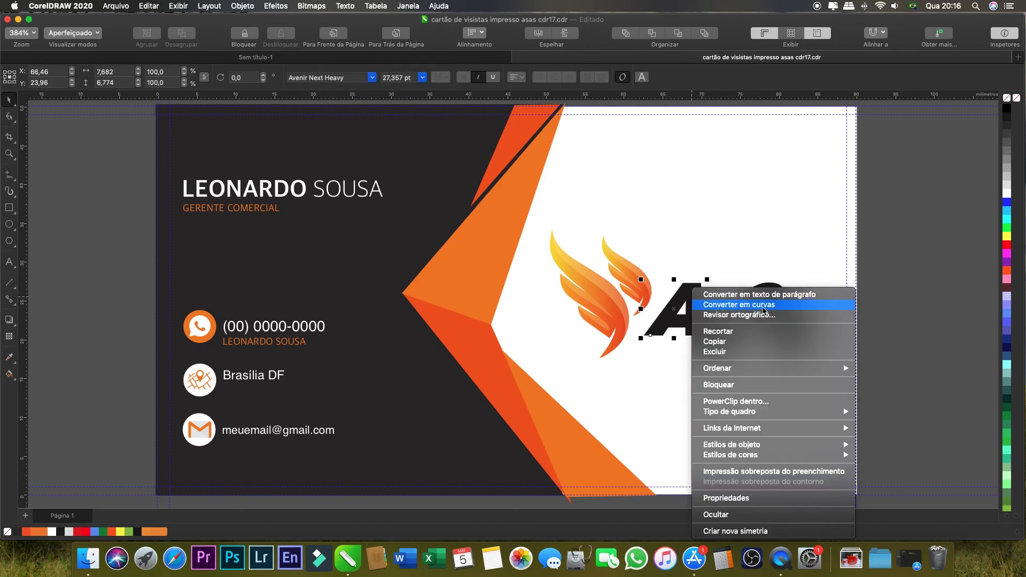
left_click(763, 306)
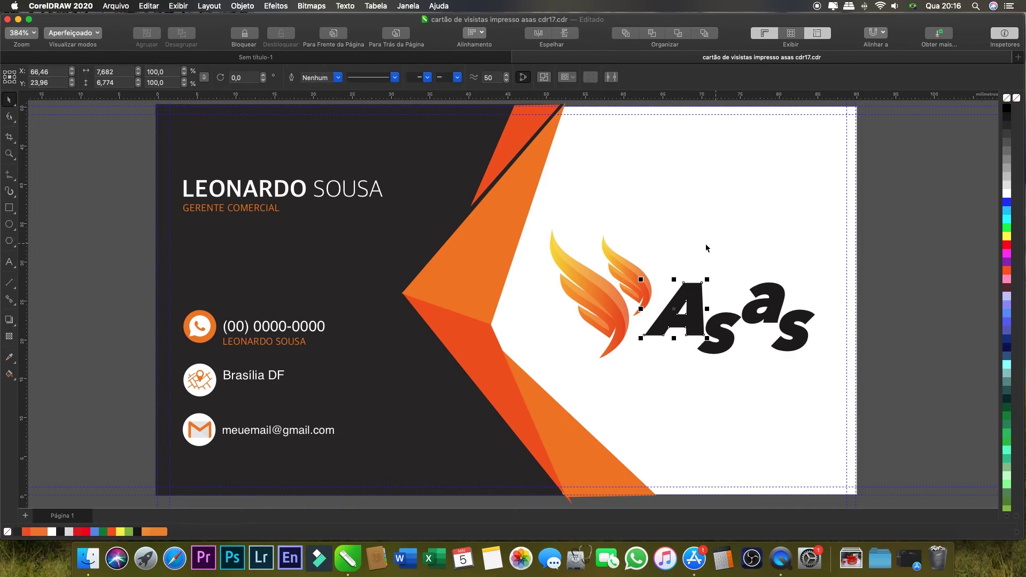
left_click_drag(694, 293, 700, 209)
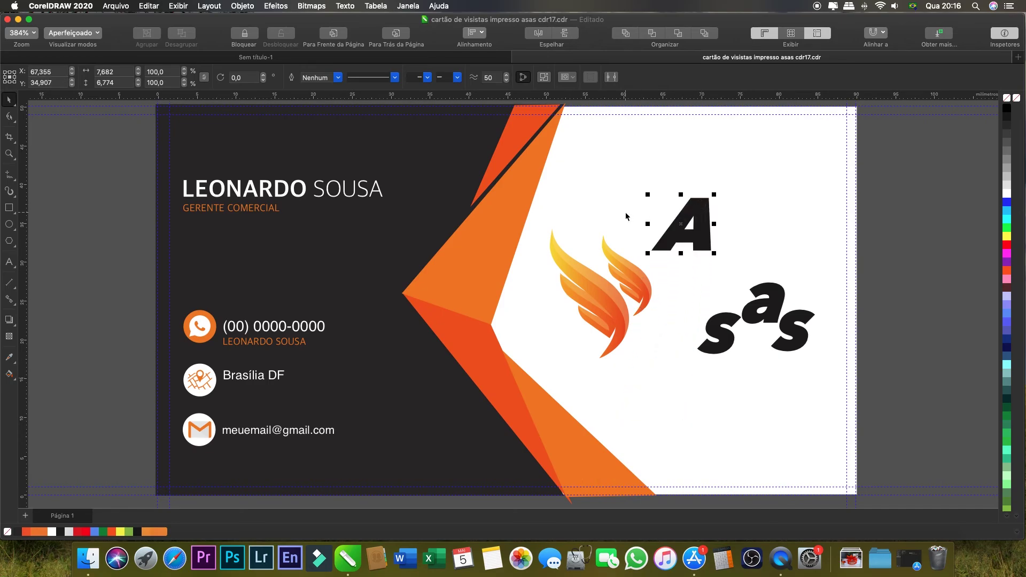
Reshape the "A" by its nodes, stretching its top upward to a height of about 8.2 mm and narrowing its top edge
left_click(10, 119)
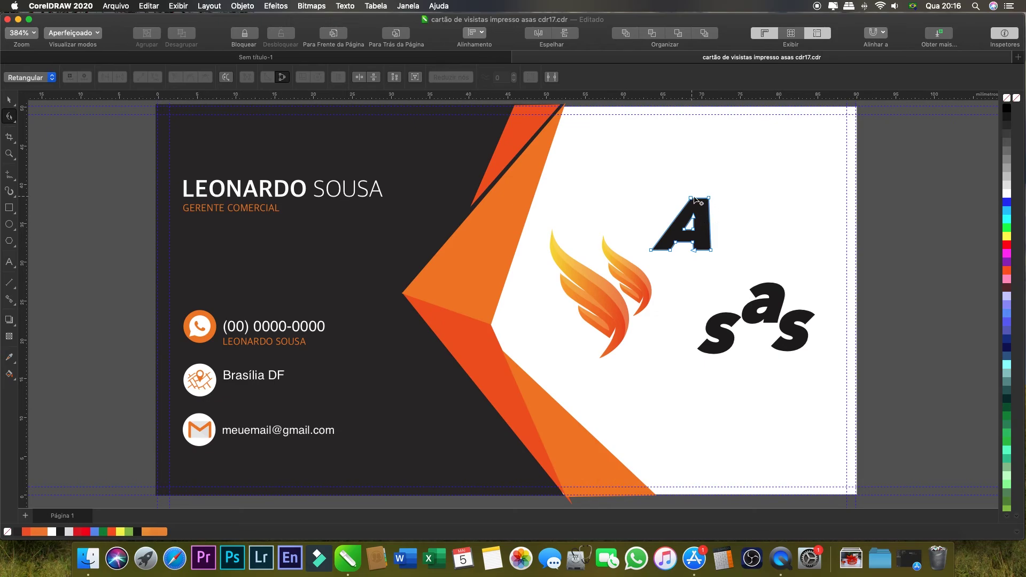
scroll(709, 215, "up", 3)
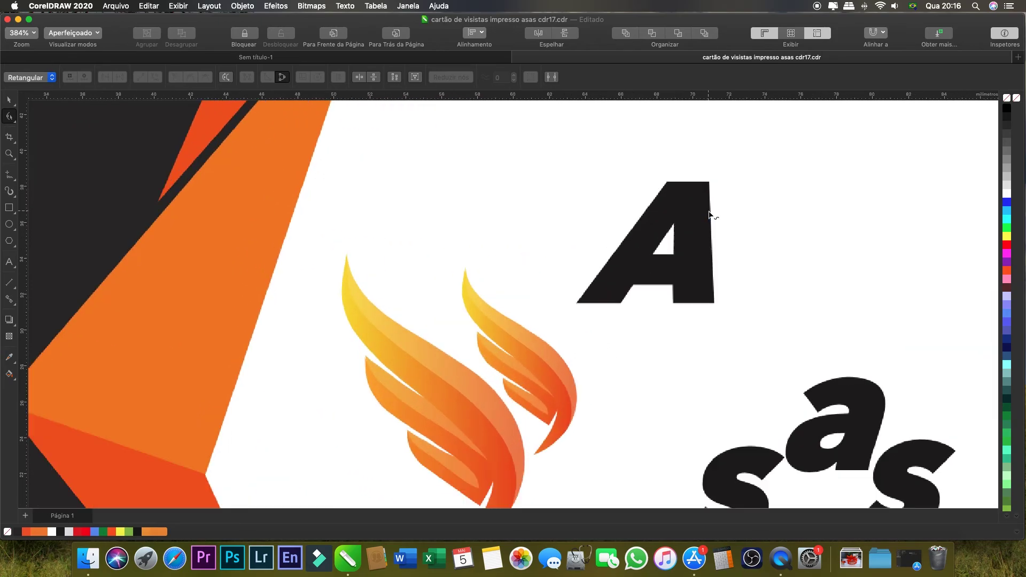
left_click(710, 182)
left_click_drag(711, 182, 709, 155)
left_click_drag(667, 182, 667, 158)
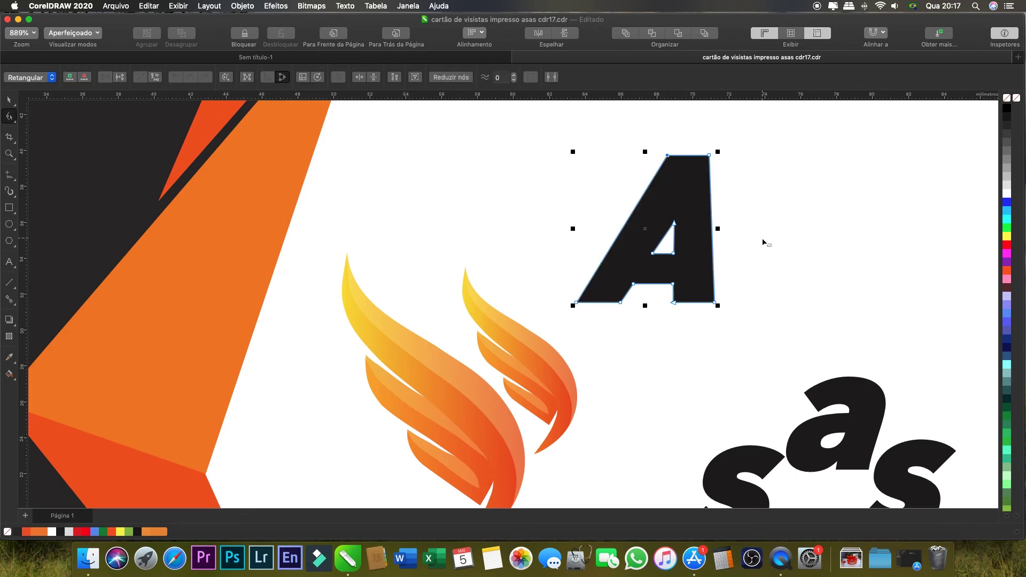
left_click_drag(668, 156, 692, 155)
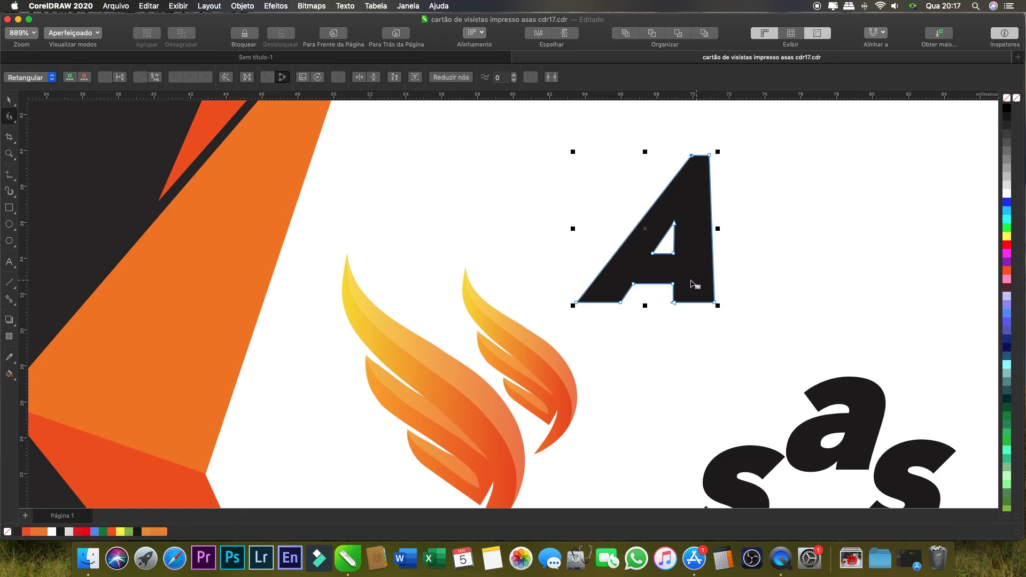
Move the reshaped "A" back beside the wing logo, to about X 66.2 and Y 25.1
left_click(8, 99)
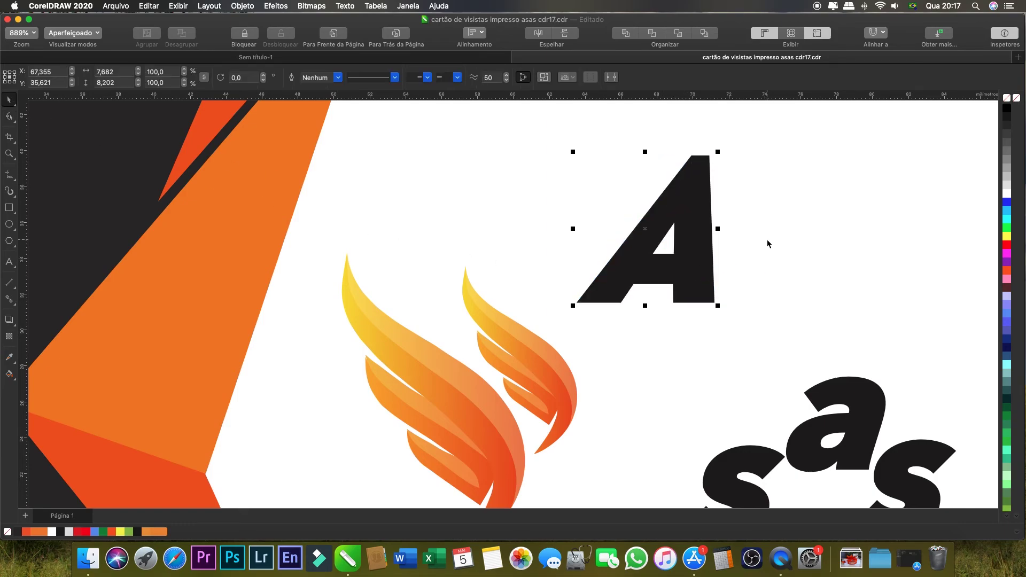
scroll(742, 233, "down", 3)
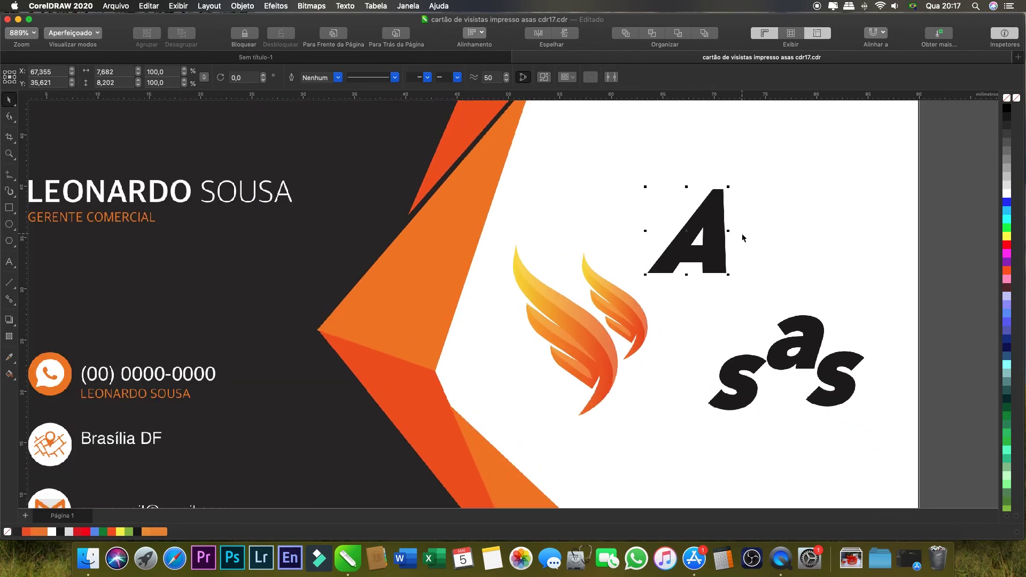
left_click_drag(712, 219, 698, 326)
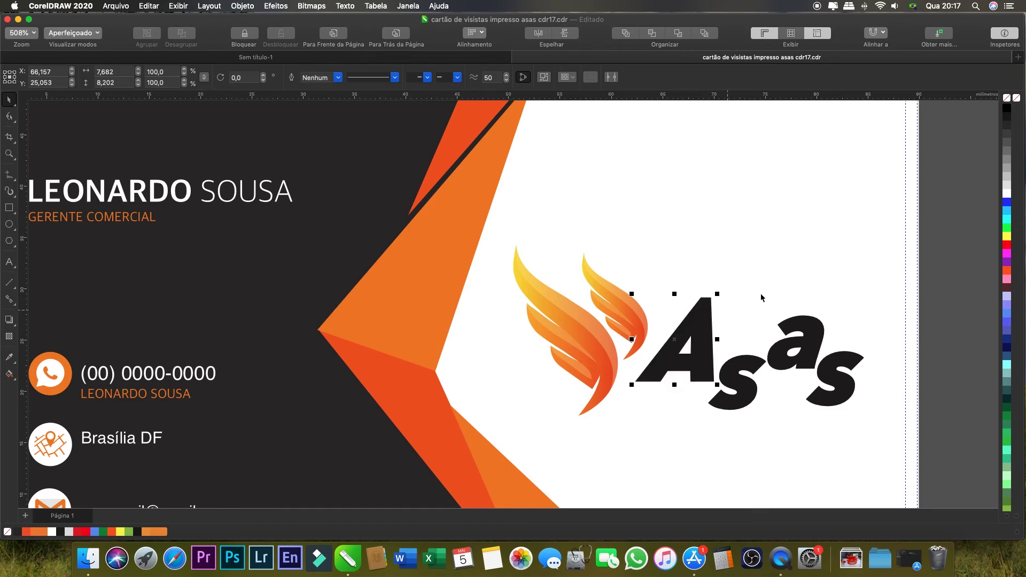
Convert the cardholder's name text in the card's upper-left area to curves
left_click(799, 293)
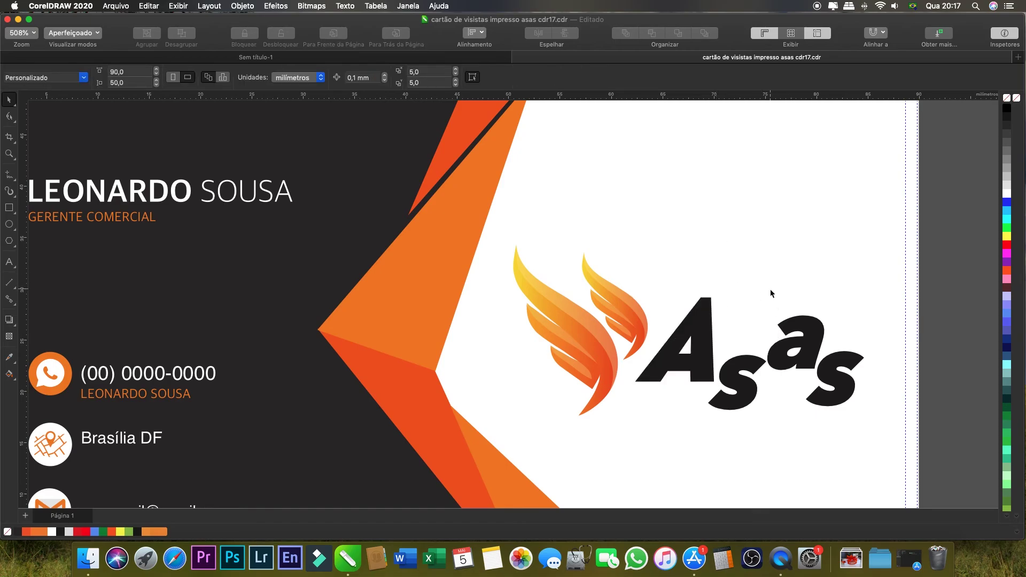
scroll(772, 294, "down", 2)
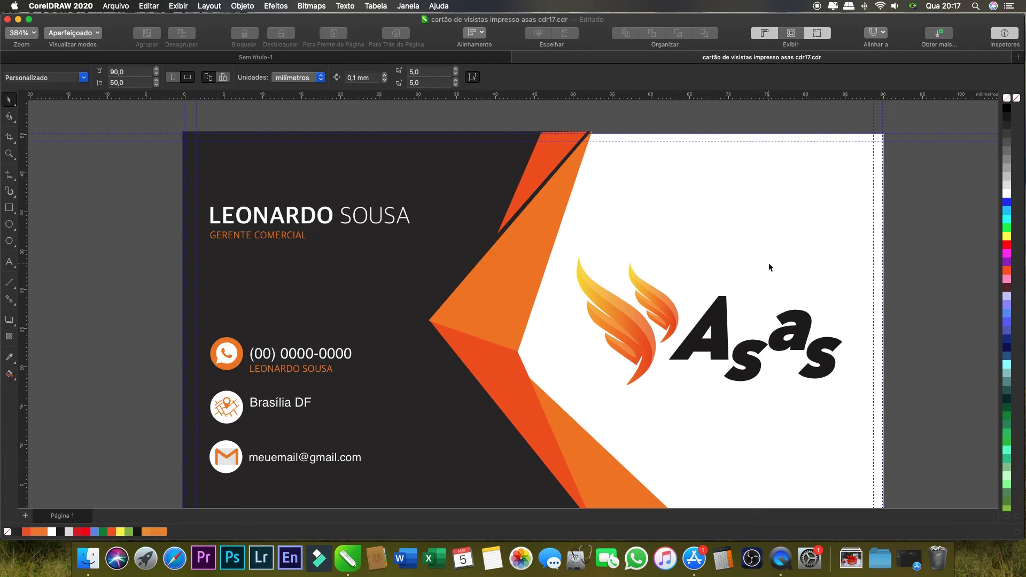
left_click(259, 215)
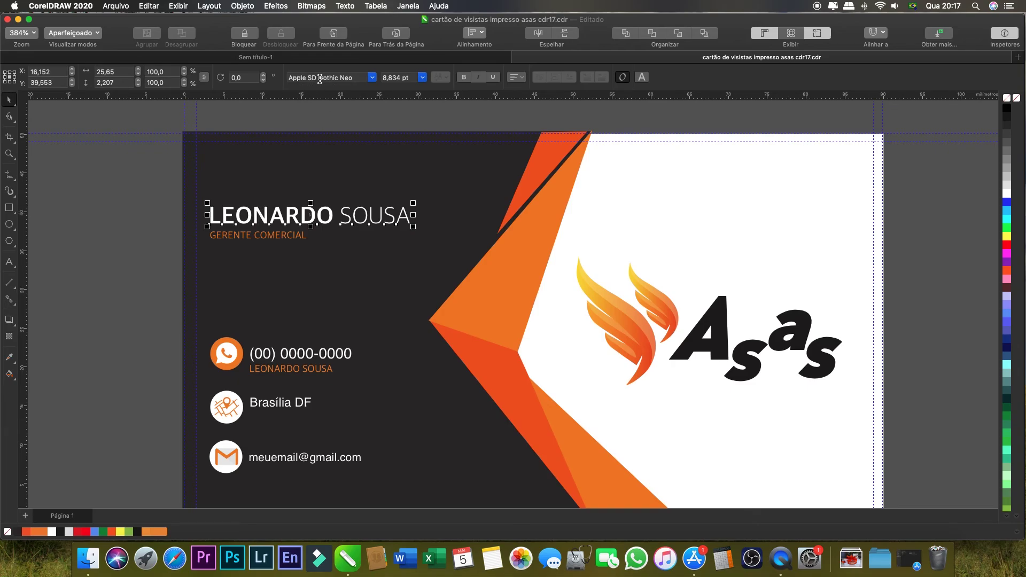
right_click(291, 215)
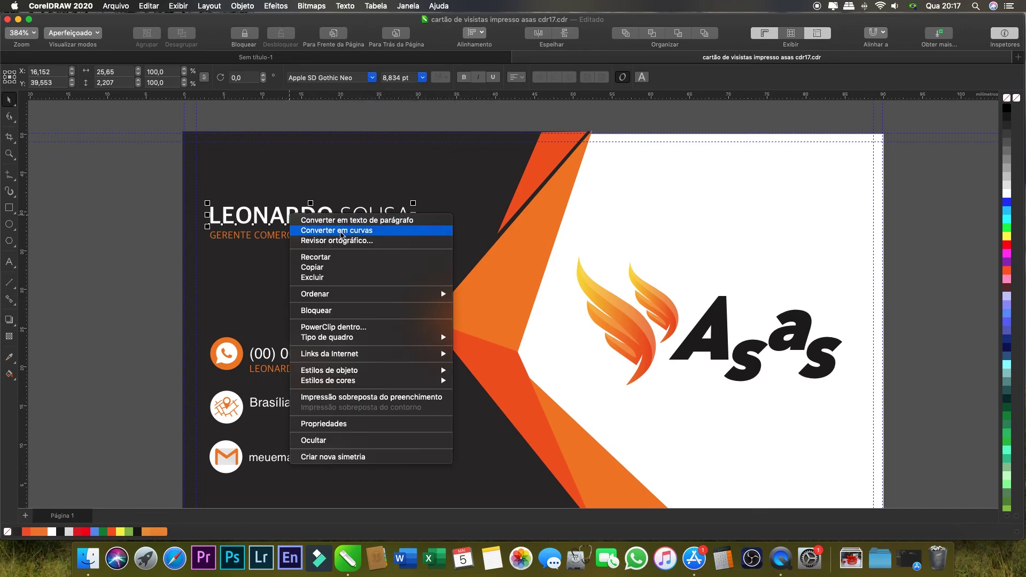
left_click(342, 235)
left_click(341, 174)
left_click(320, 215)
mouse_move(318, 215)
left_mouse_down()
mouse_move(319, 180)
mouse_move(319, 216)
left_mouse_up()
left_click(452, 122)
scroll(448, 148, "down", 2)
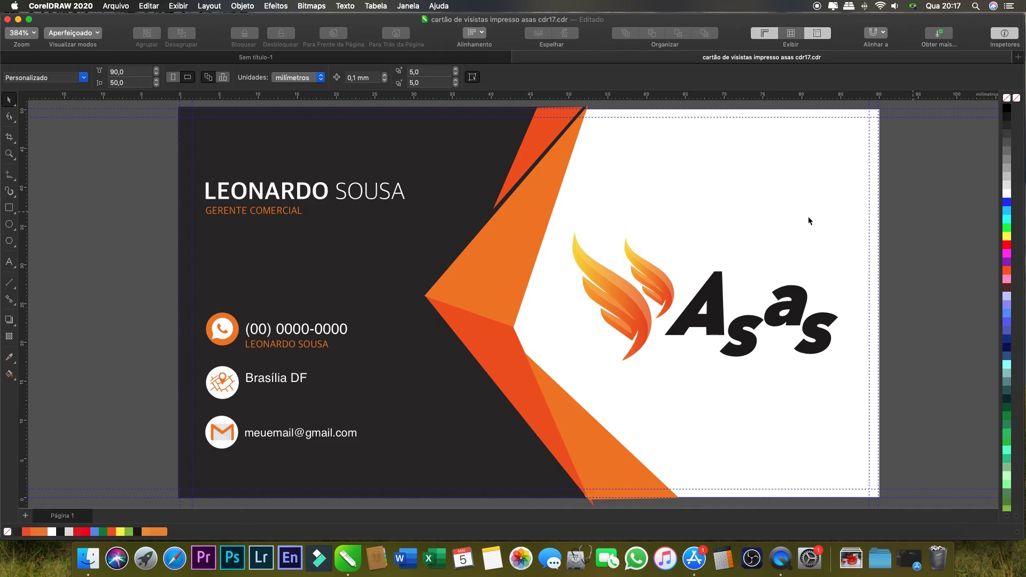
left_click(260, 192)
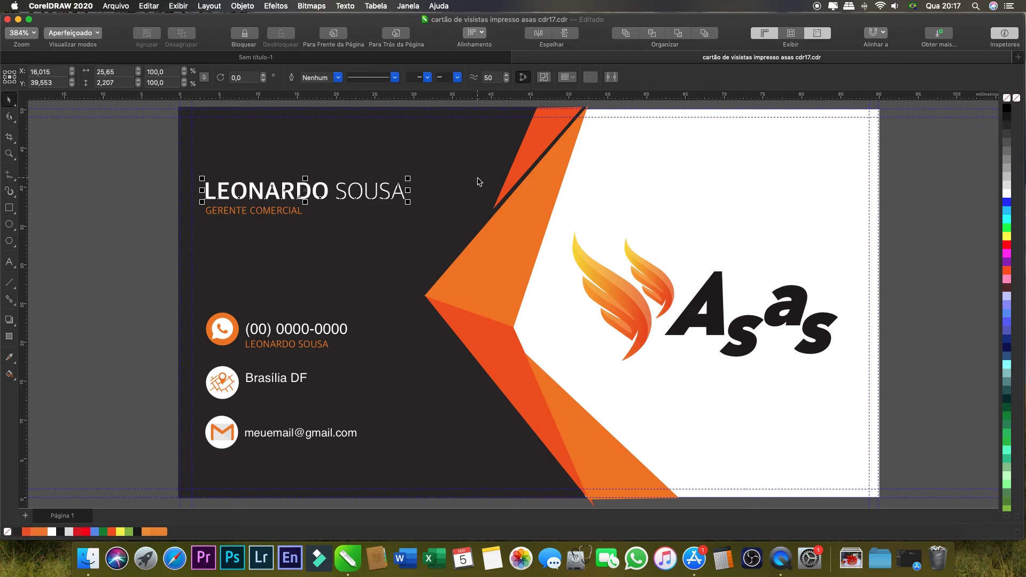
left_click(719, 205)
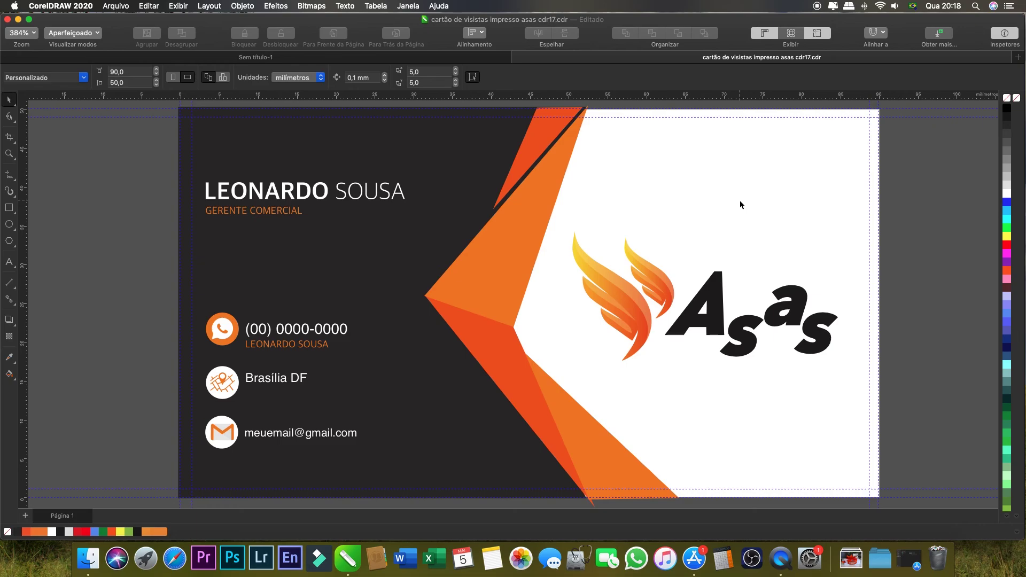
Import the warm-save-wallpaper-dark-texture.jpg image from the Texturas folder on the desktop
left_click(381, 259)
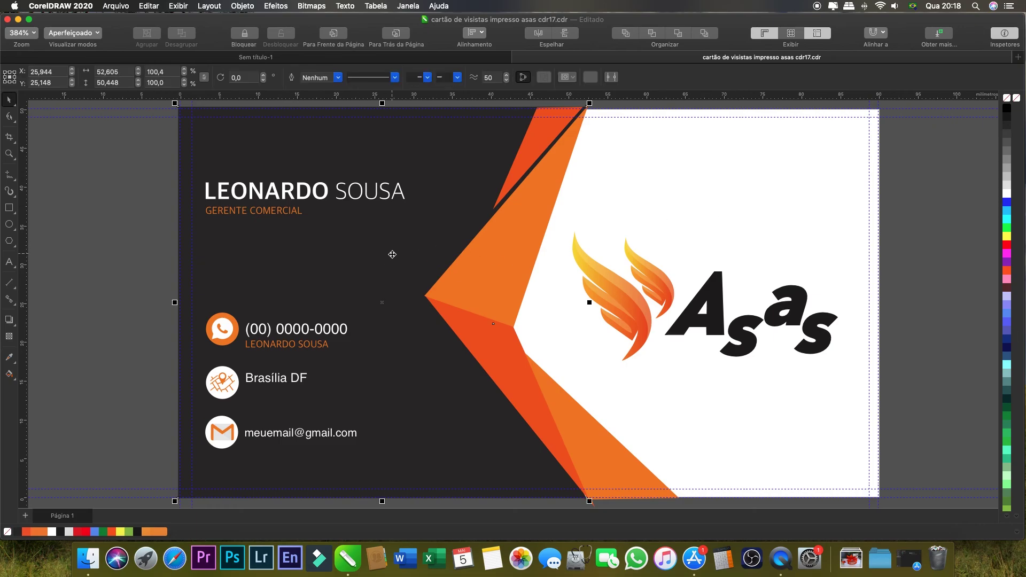
scroll(395, 255, "down", 2)
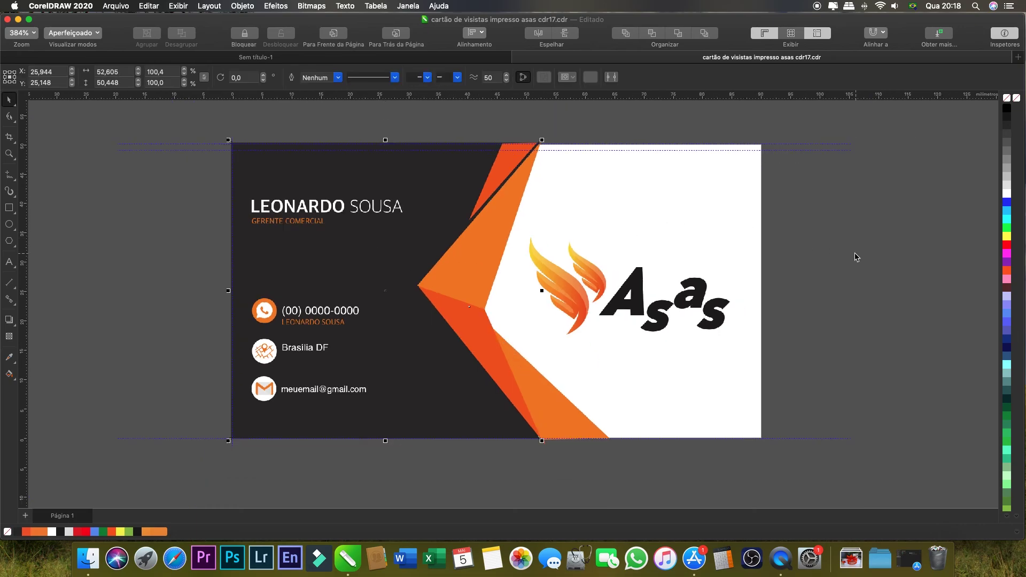
left_click(843, 260)
key("super+i")
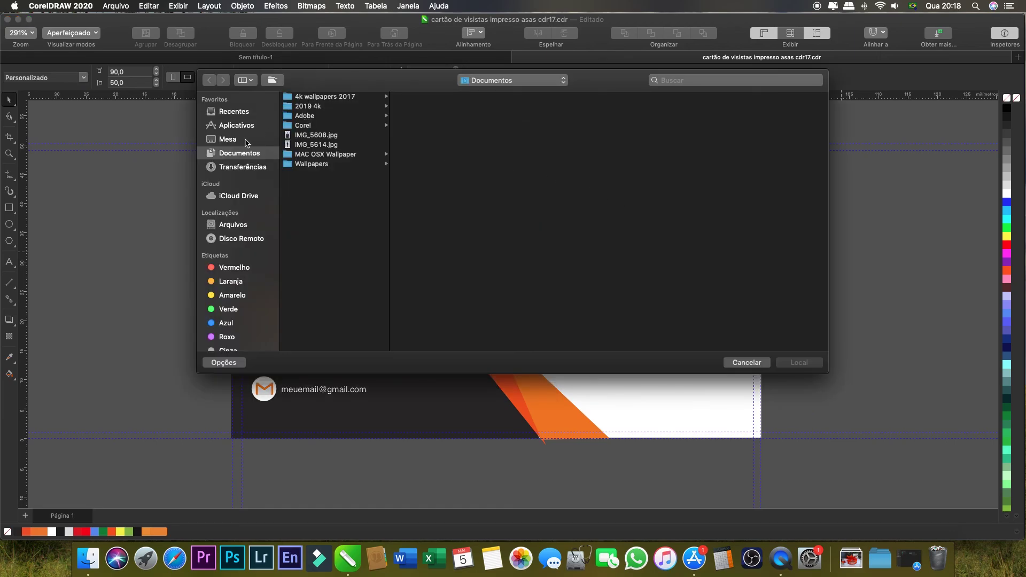
left_click(235, 141)
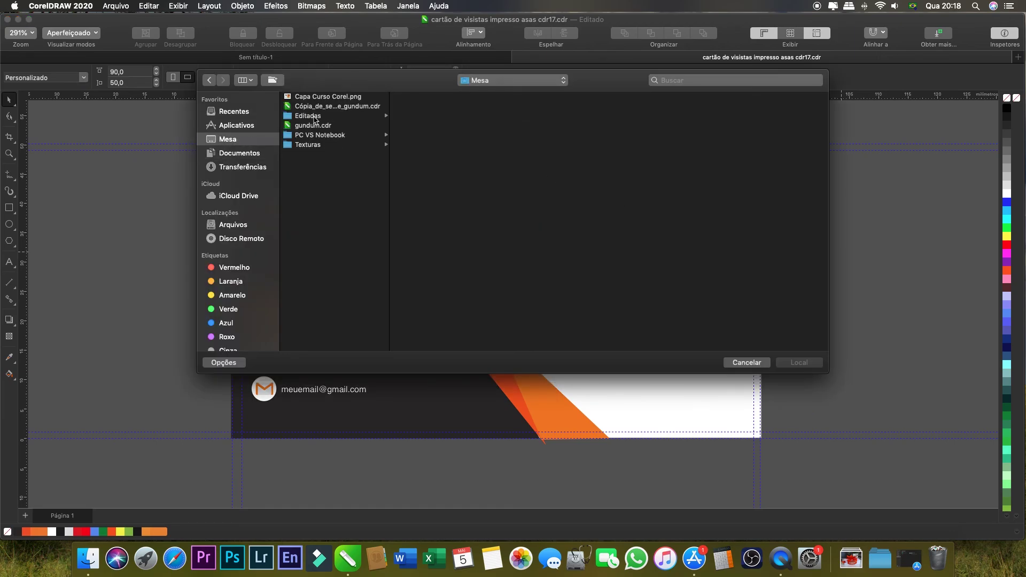
left_click(315, 117)
left_click(315, 145)
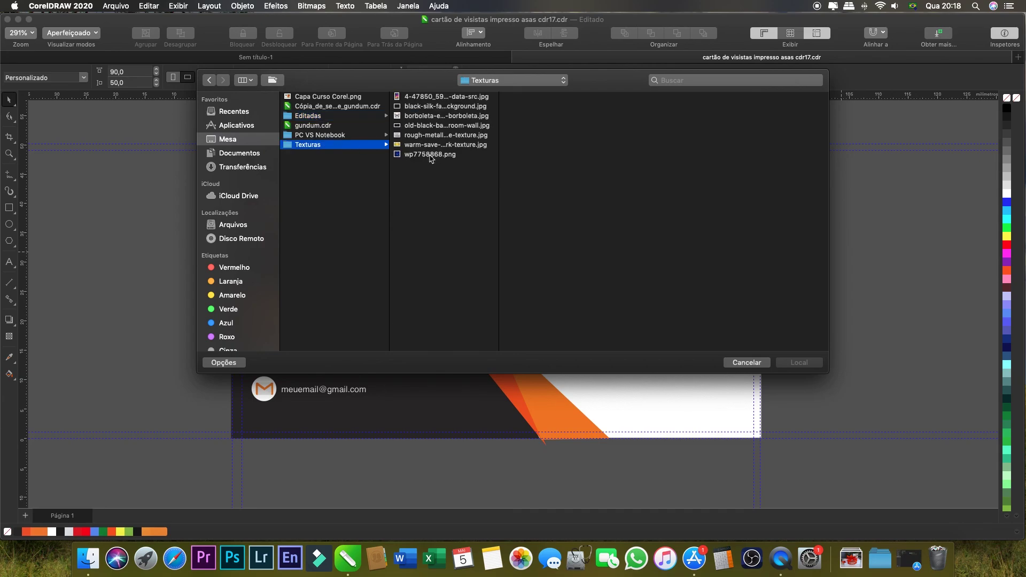
left_click(429, 145)
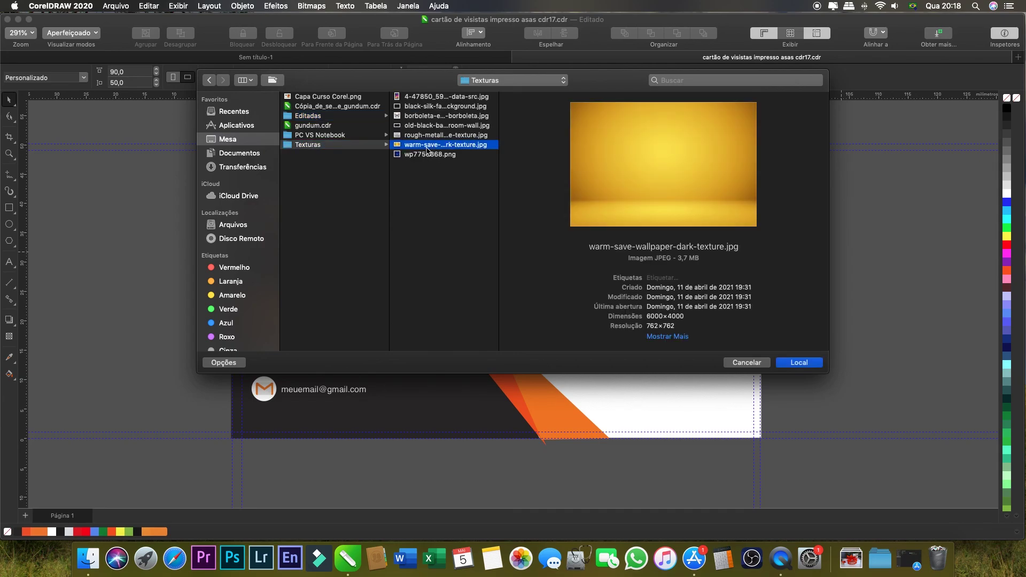
left_click(802, 364)
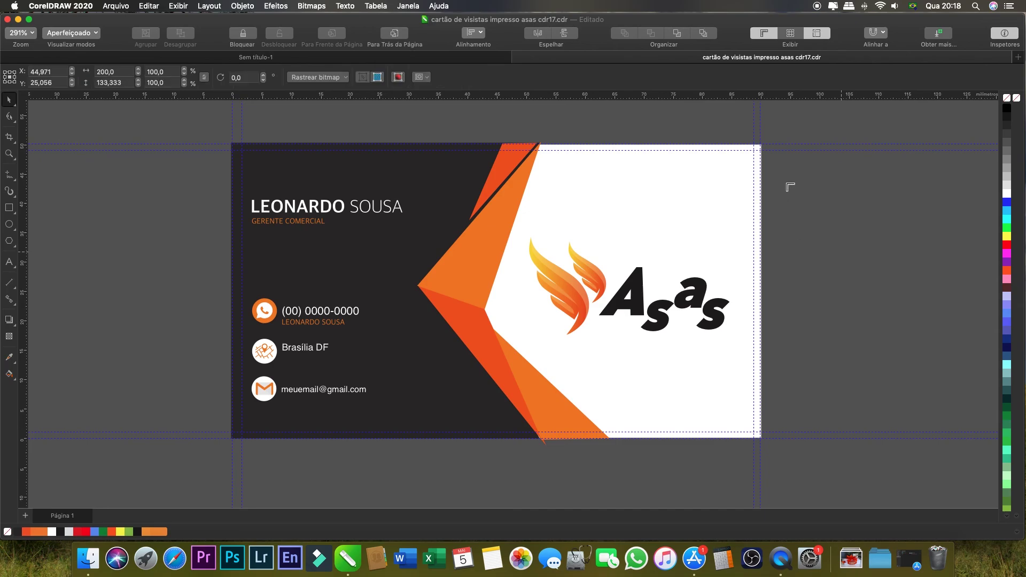
Place the imported texture beside the card's right edge at about 173.4 by 115.6 mm
left_click(786, 181)
left_click_drag(783, 177, 943, 284)
left_click_drag(955, 329, 731, 159)
left_click_drag(826, 213, 901, 230)
PowerClip the yellow texture image inside the card's dark background panel
right_click(852, 222)
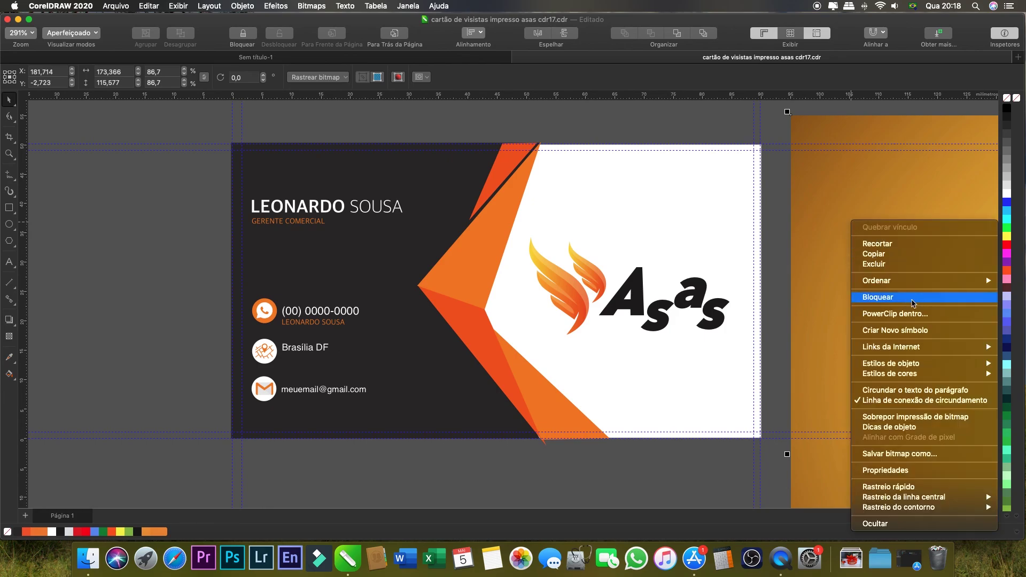
left_click(895, 314)
left_click(344, 261)
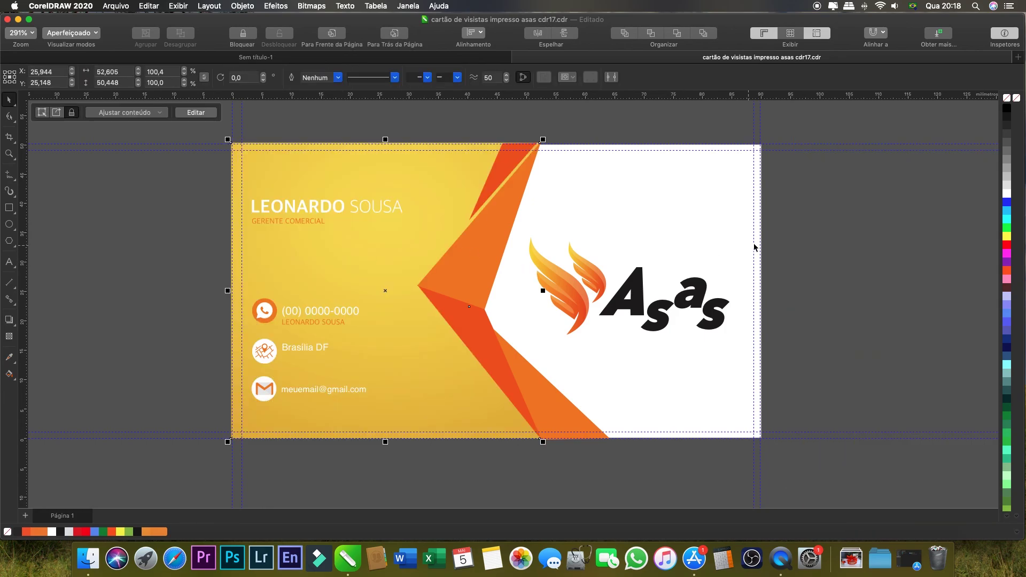
left_click(781, 232)
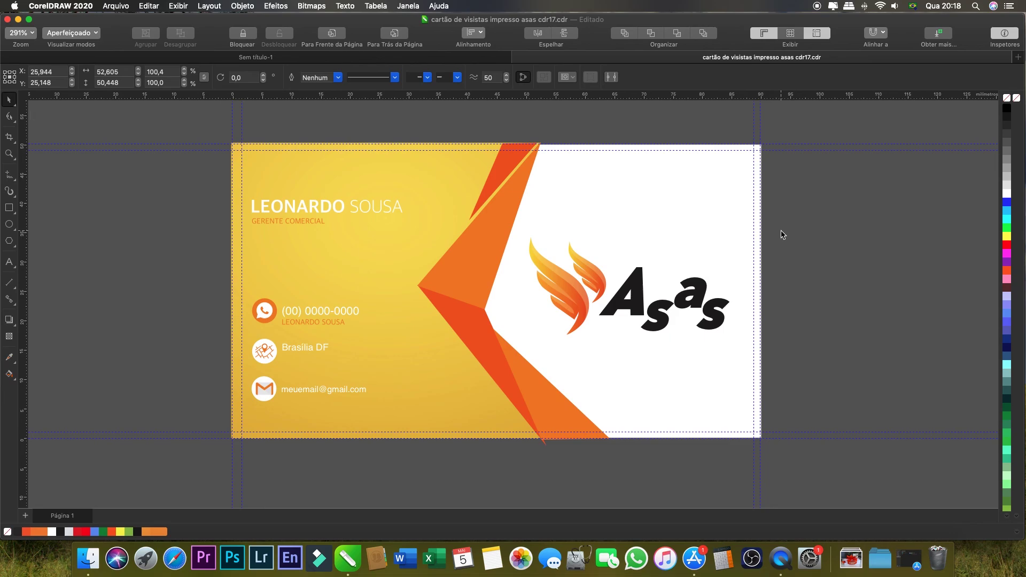
Fill the card's top accent triangle with near-black and the large upper orange facet with dark grey
left_click(493, 165)
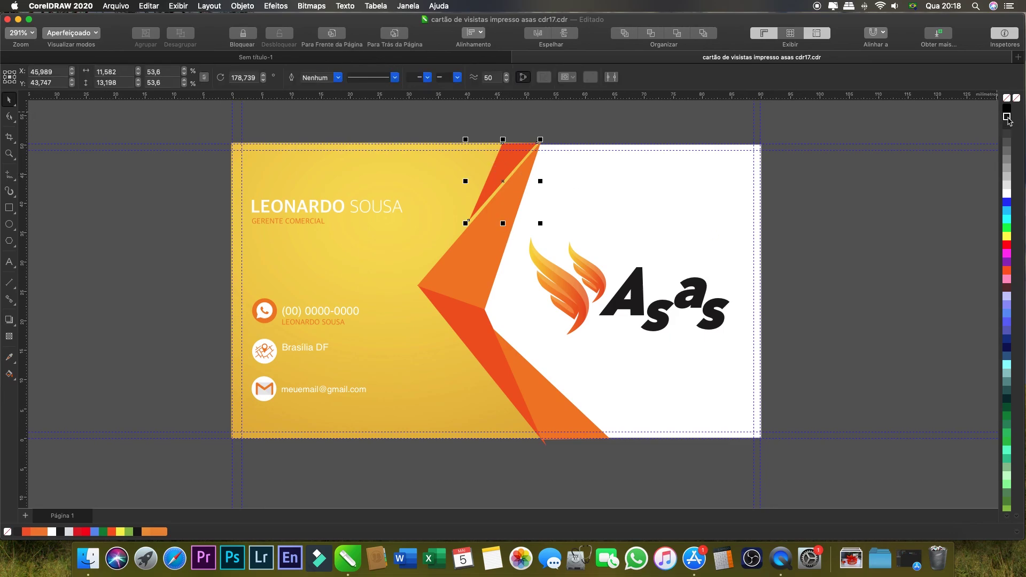
left_click(1008, 117)
left_click(474, 265)
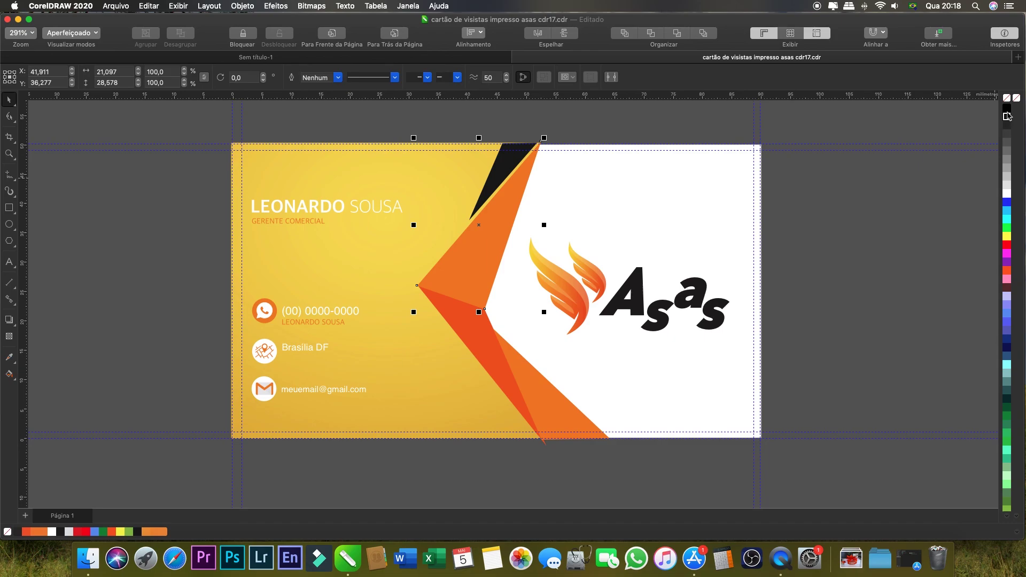
left_click(1007, 142)
Fill the lower red-orange facet with the same dark grey and the bottom orange triangle with black
left_click(469, 338)
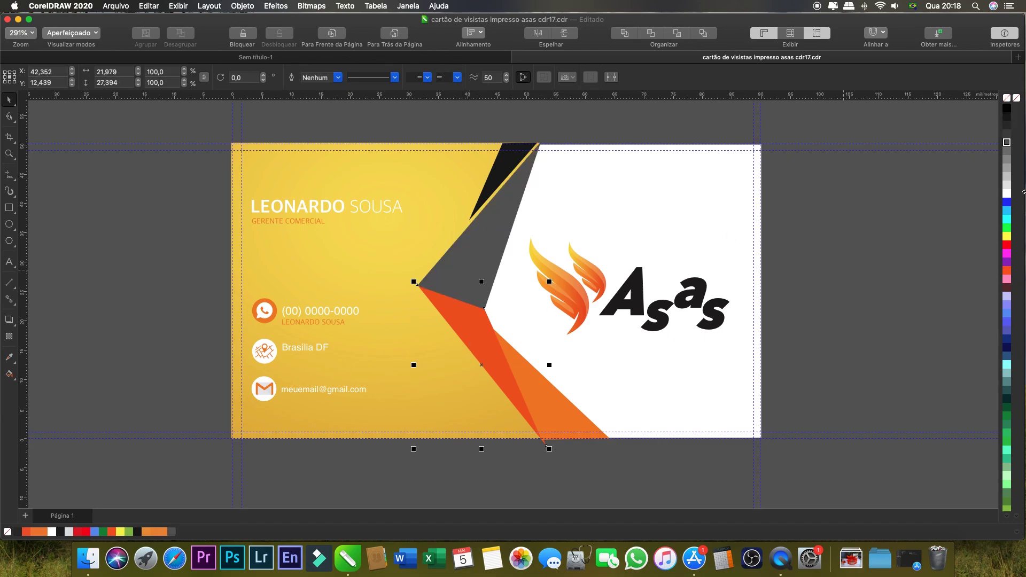
left_click(1007, 144)
left_click(542, 427)
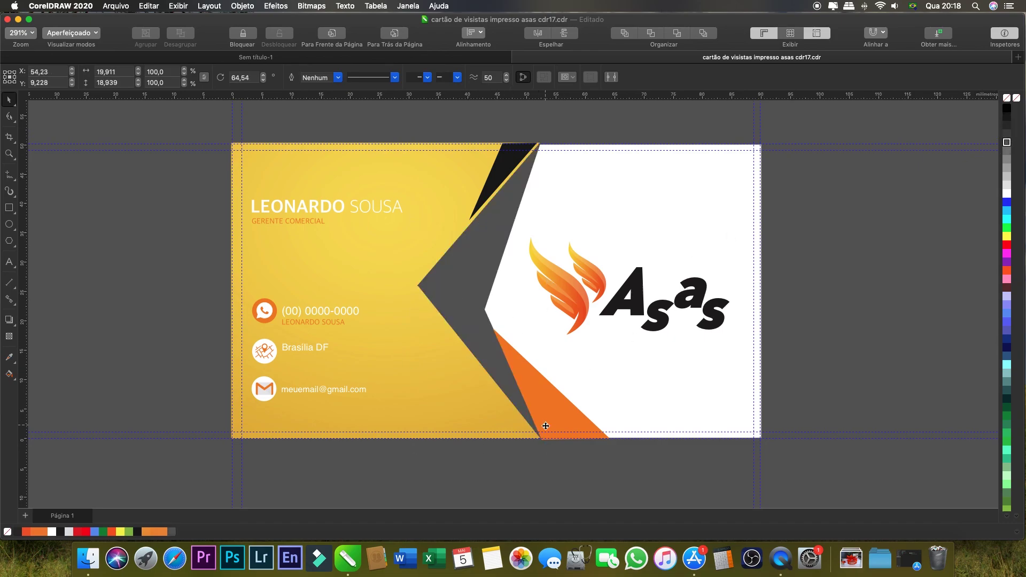
left_click(1007, 108)
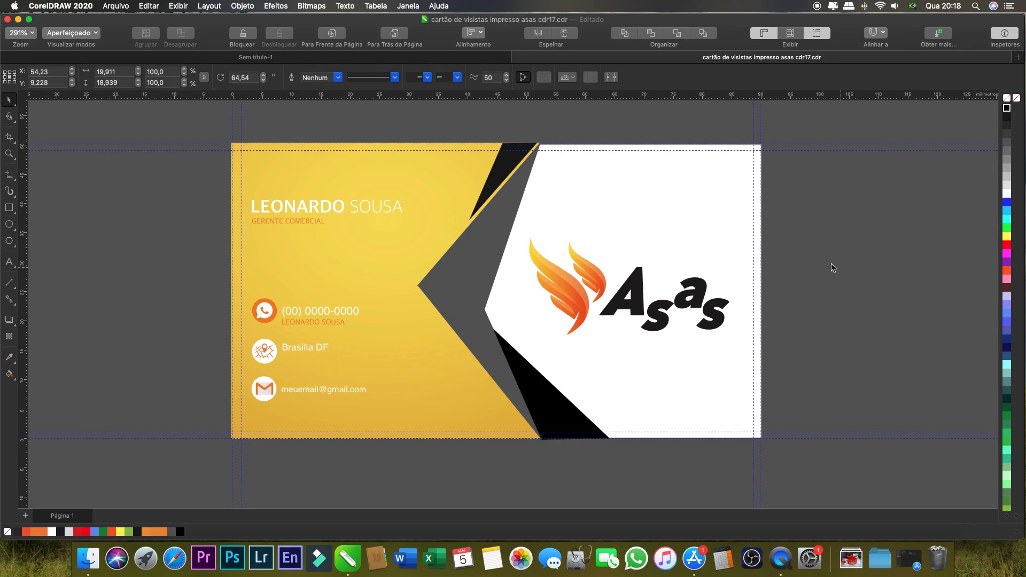
key("Escape")
Recolour the cardholder's name, job title and all contact text lines to black
left_click(311, 209)
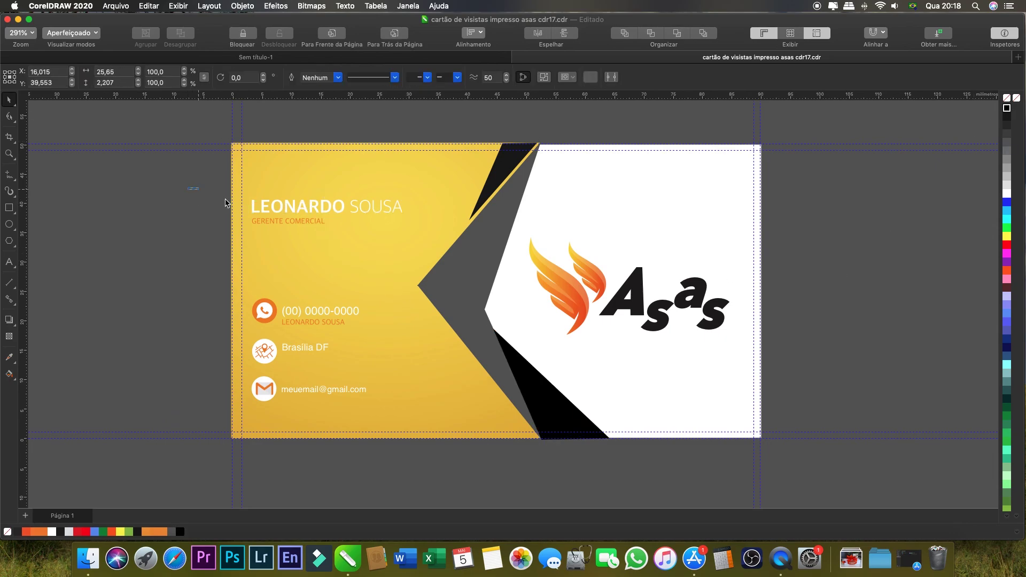
left_click(1008, 109)
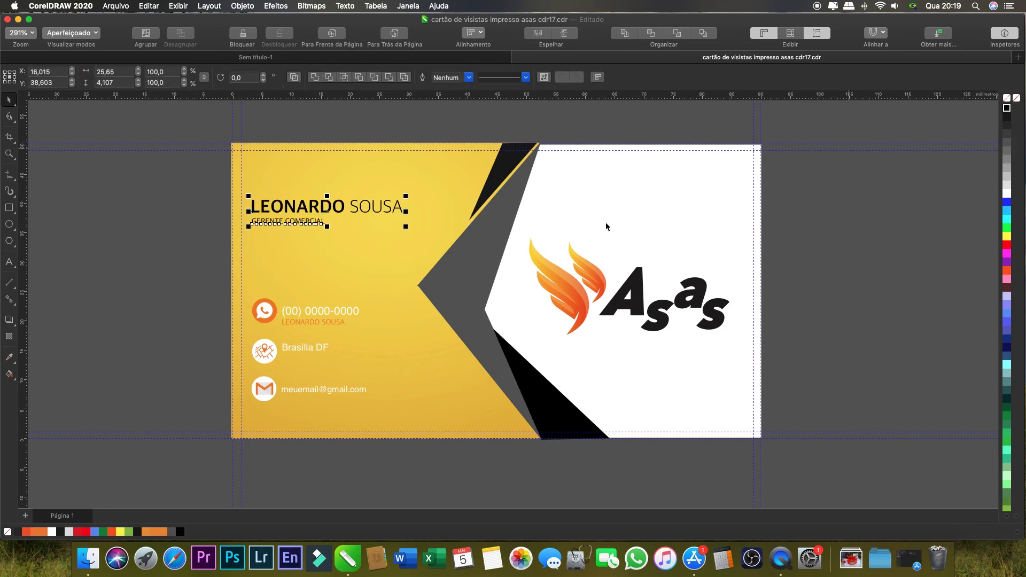
left_click(194, 266)
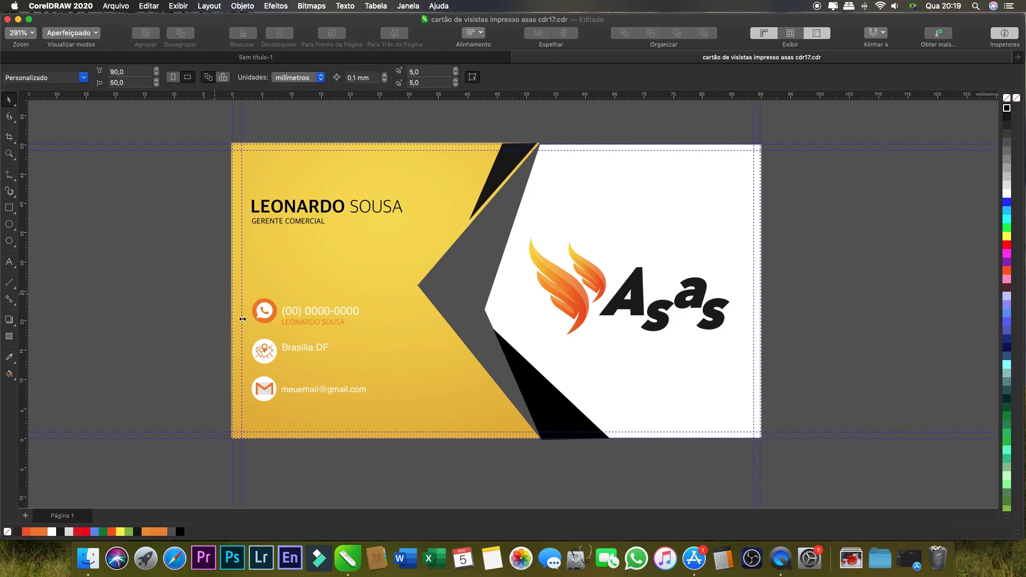
left_click_drag(428, 481, 279, 286)
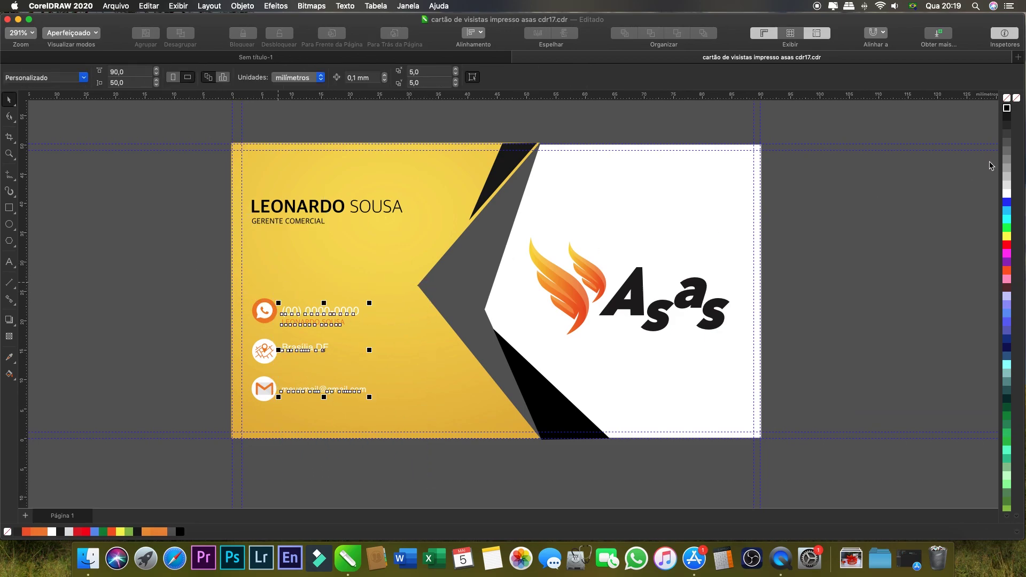
left_click(1007, 112)
left_click(872, 248)
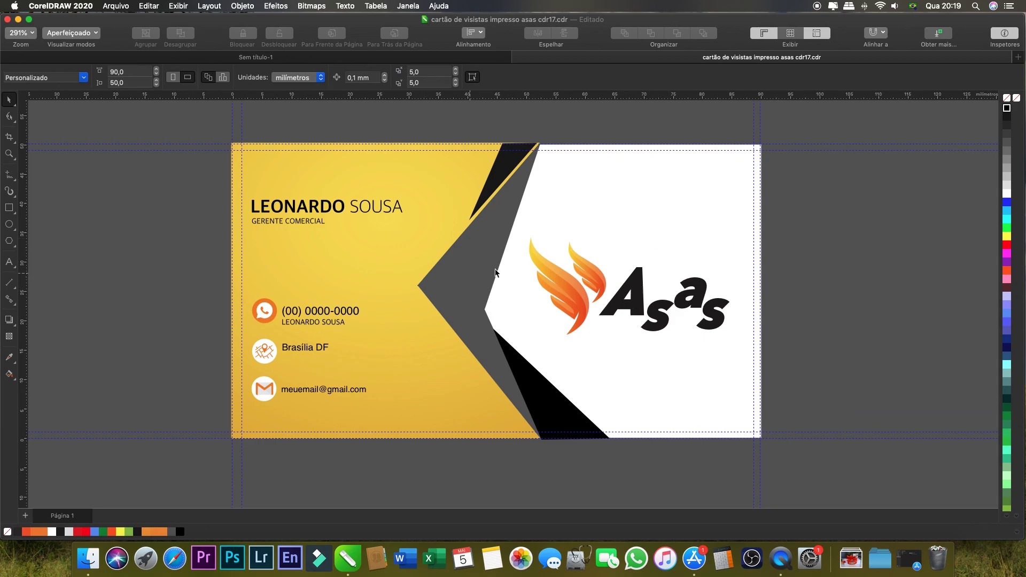
Fill the lower facet with a darker grey than the upper facet to set them apart
left_click(479, 332)
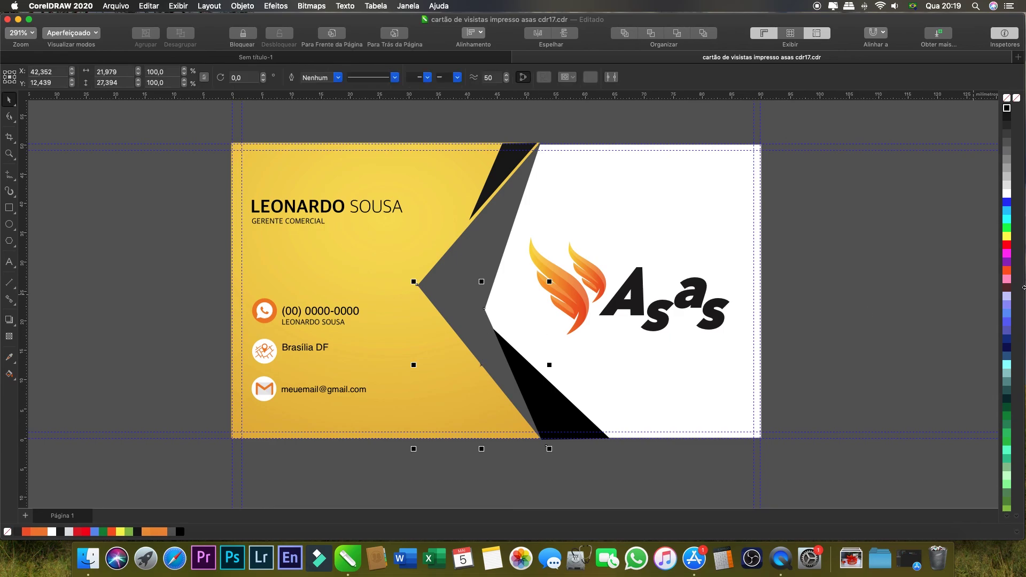
left_click(1007, 137)
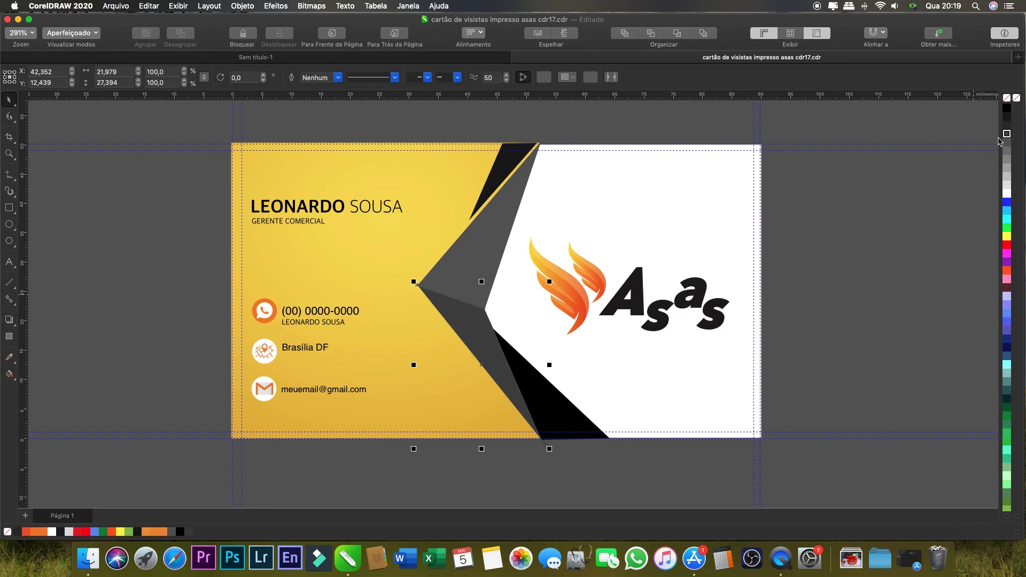
left_click(851, 229)
left_click(325, 272)
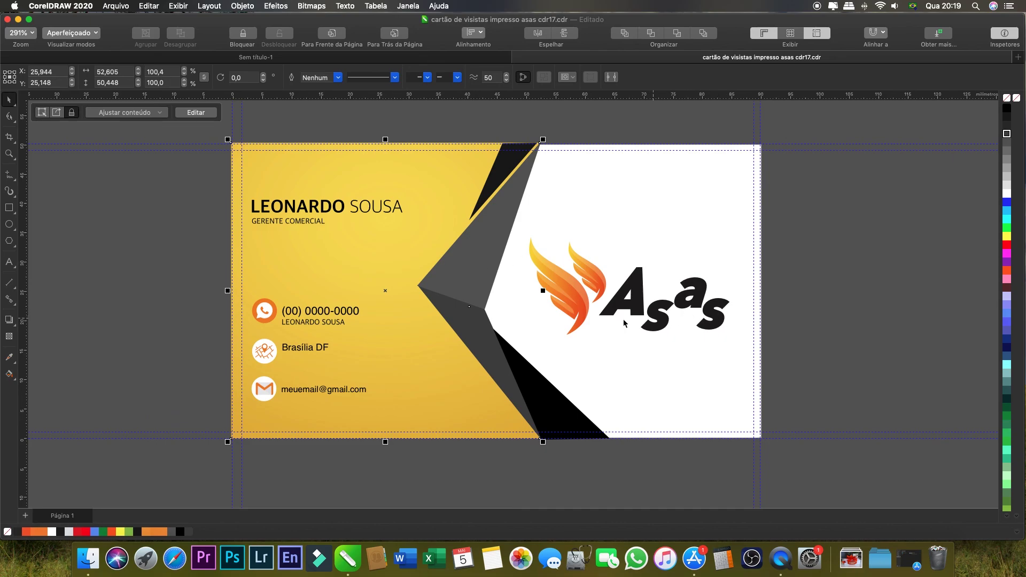
left_click(228, 198)
left_click_drag(185, 168, 434, 245)
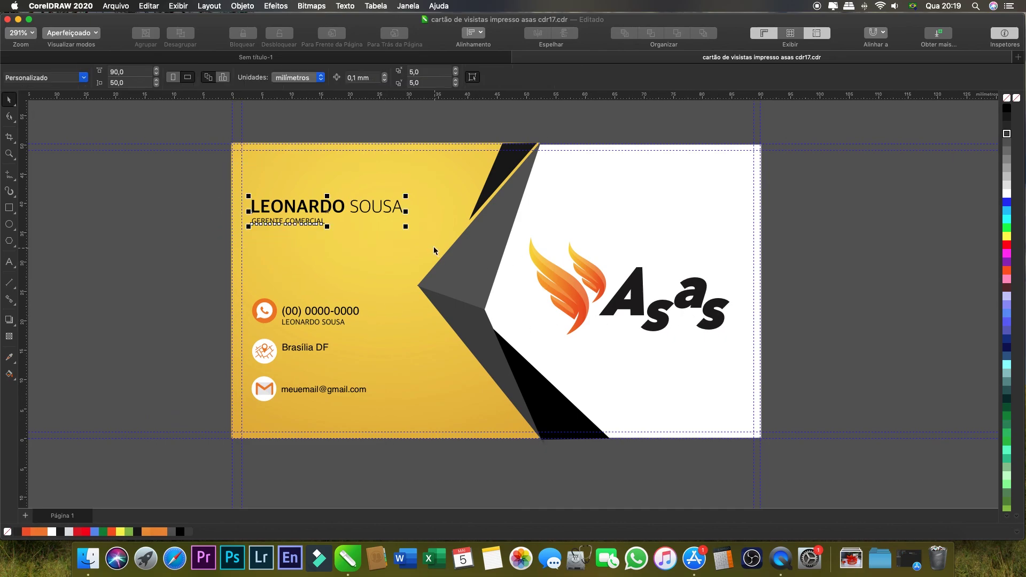
left_click(117, 234)
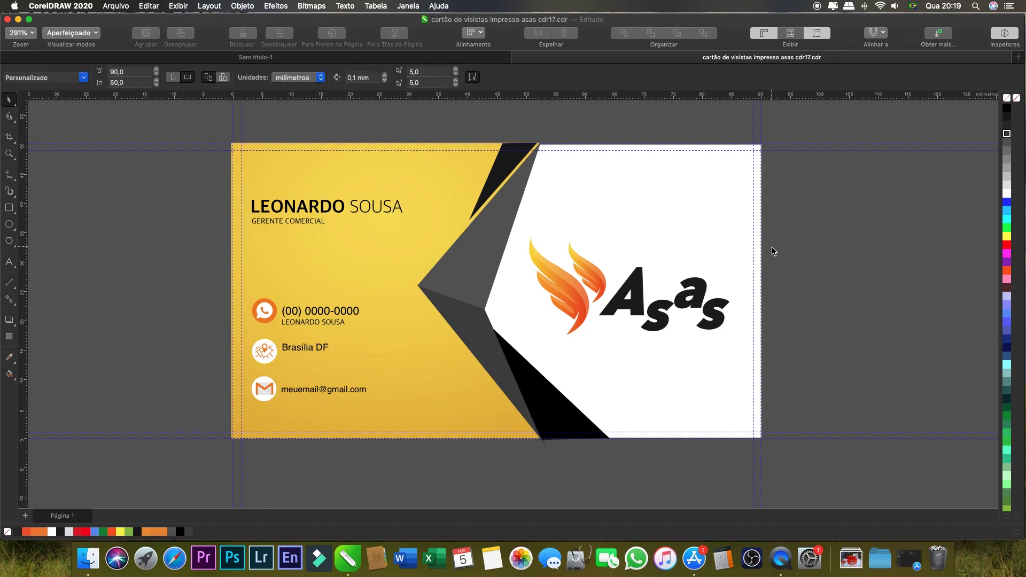